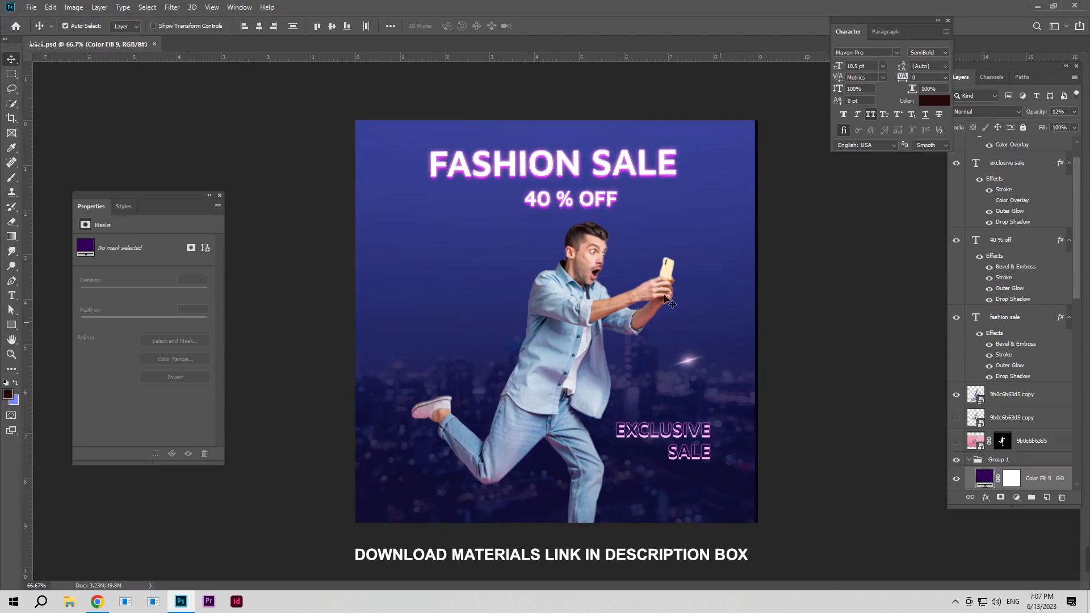
Bring up the New Document dialog showing the 9 x 9 cm, 300 ppi RGB preset
click(31, 7)
key(ctrl+n)
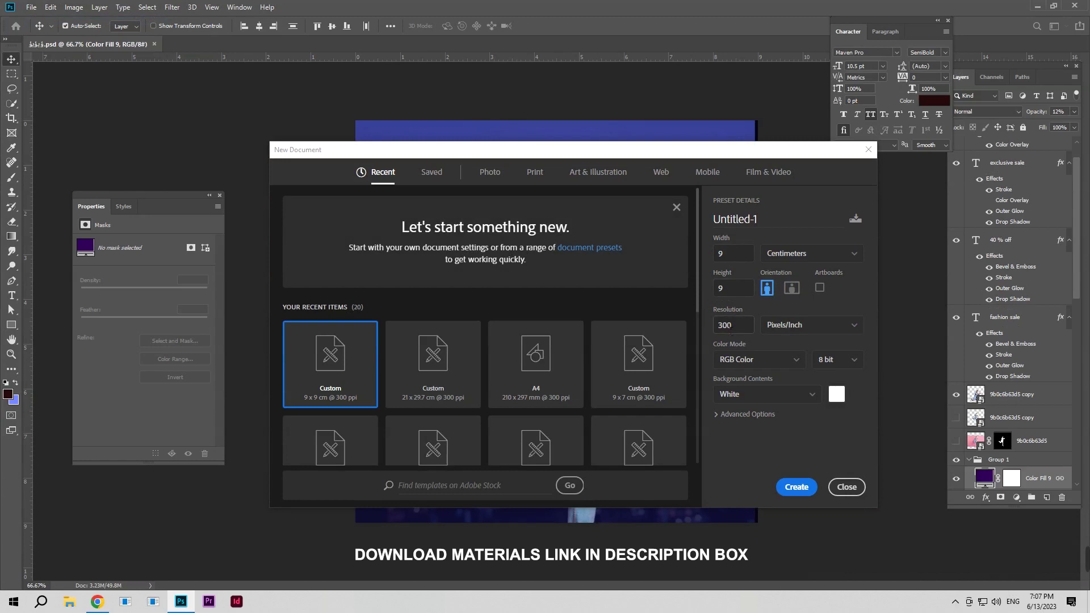
Create the 9 x 9 cm document and convert the poster's Group 1 to a smart object
click(796, 486)
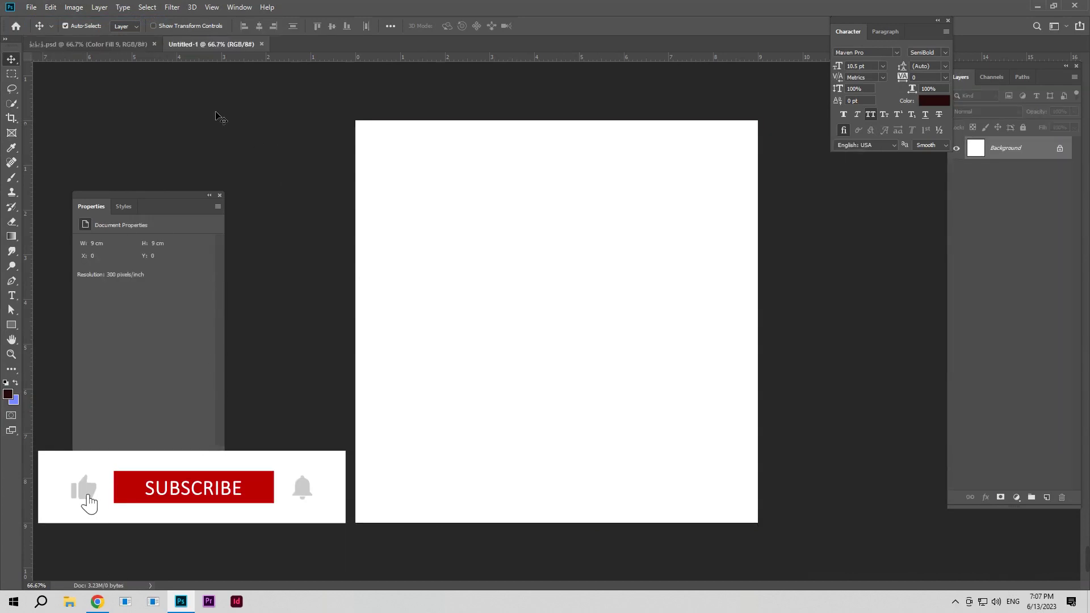
click(139, 45)
scroll(1053, 432, down, 2)
scroll(1053, 431, down, 2)
scroll(1052, 431, down, 2)
scroll(1052, 431, down, 2)
scroll(1052, 420, up, 5)
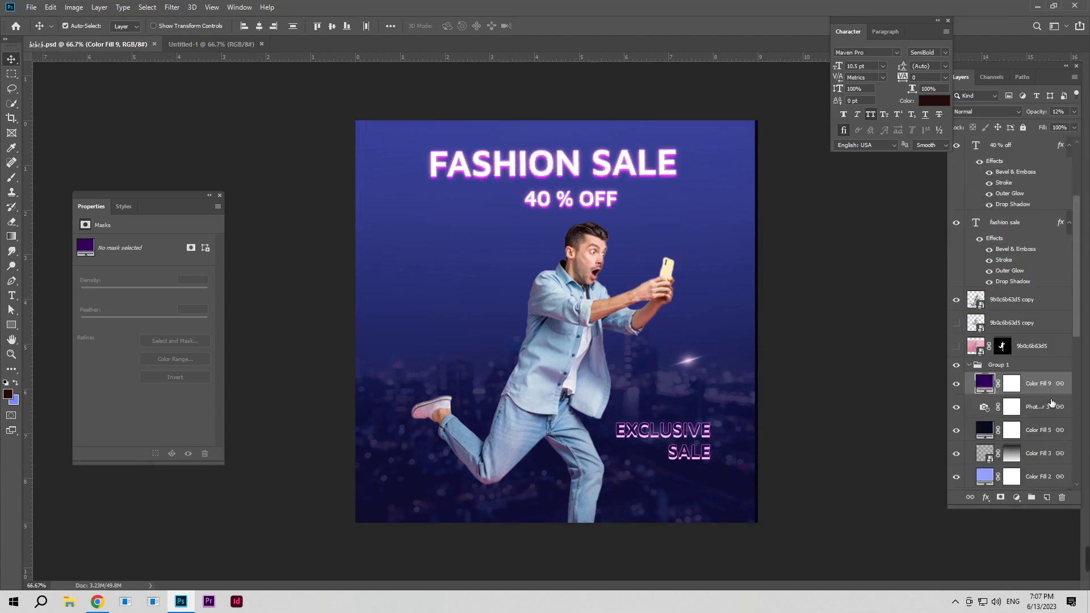
right_click(1026, 364)
click(999, 296)
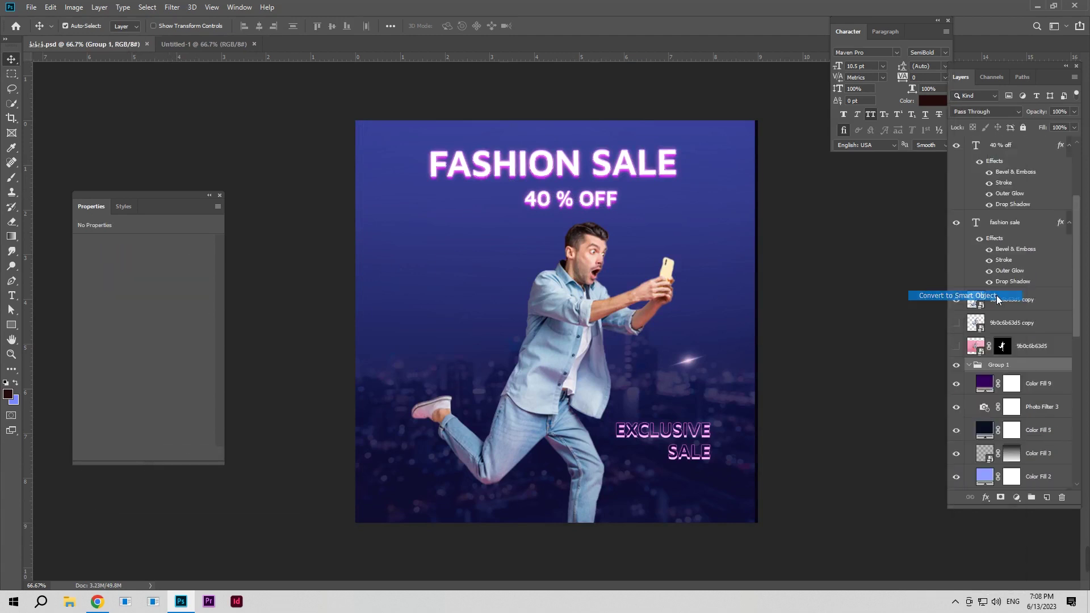
Copy the Group 1 smart object into Untitled-1 and align it to fill the canvas
click(957, 432)
mouse_move(960, 434)
mouse_down()
mouse_move(534, 306)
mouse_move(556, 329)
mouse_up()
click(978, 177)
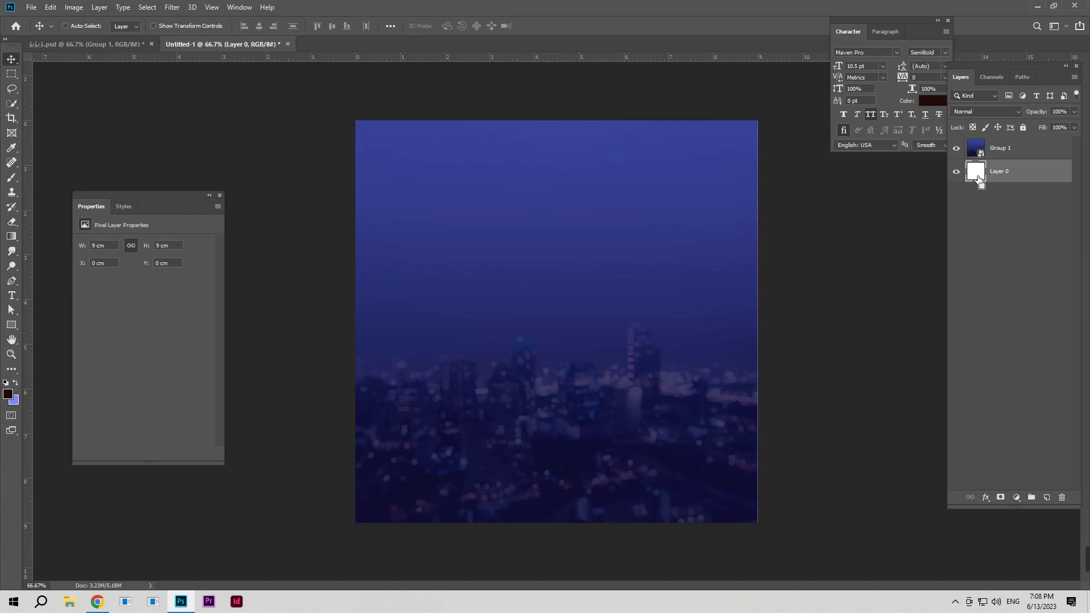
key(ctrl+a)
click(998, 148)
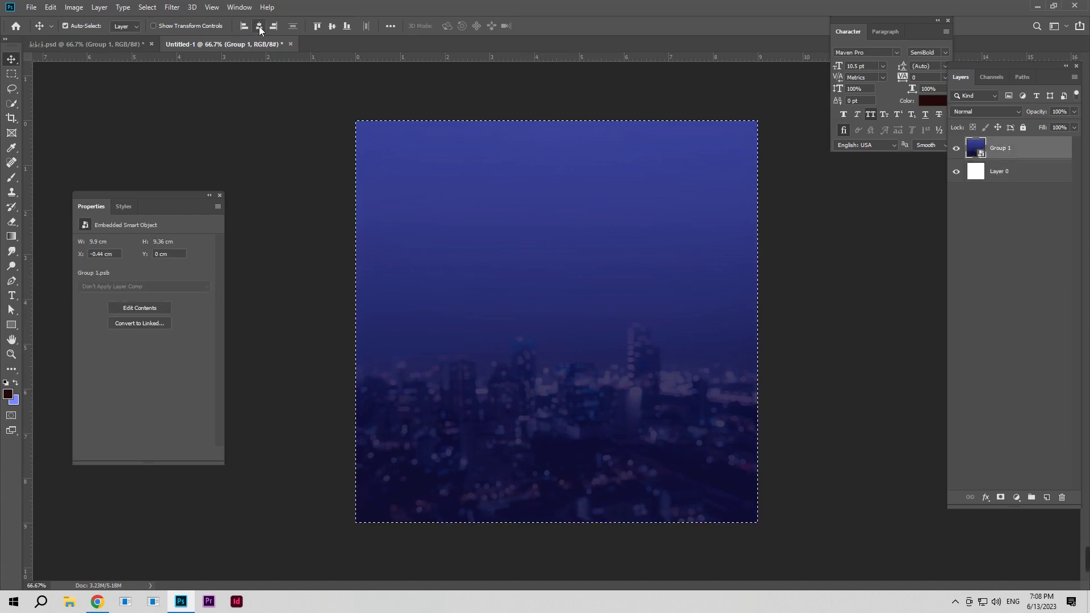
click(330, 26)
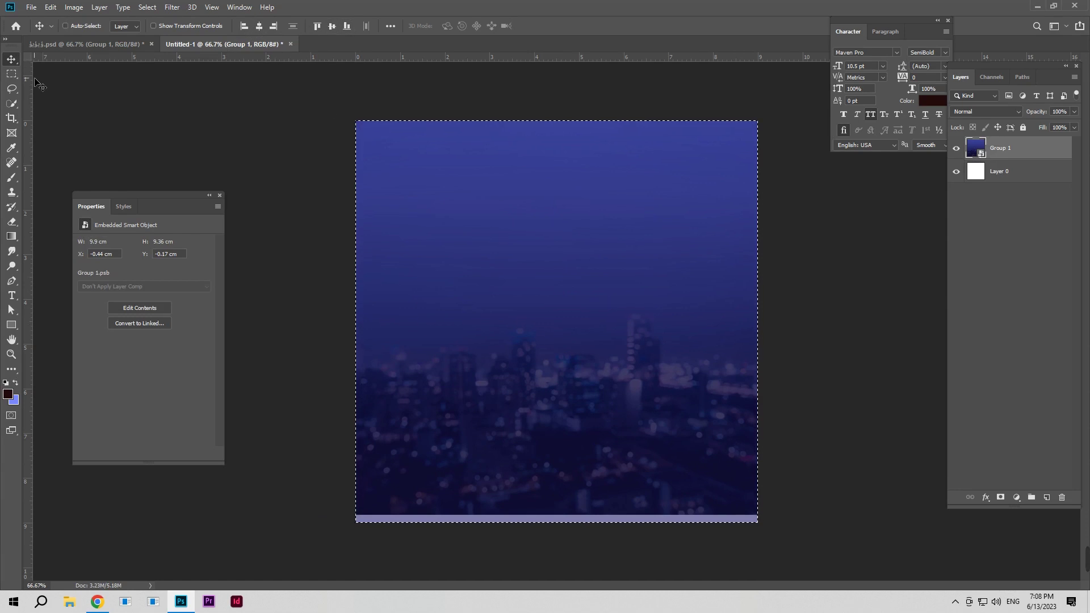
drag(548, 345, 546, 353)
Copy FASHION SALE into Untitled-1, centre it horizontally and nudge it toward the top
click(113, 42)
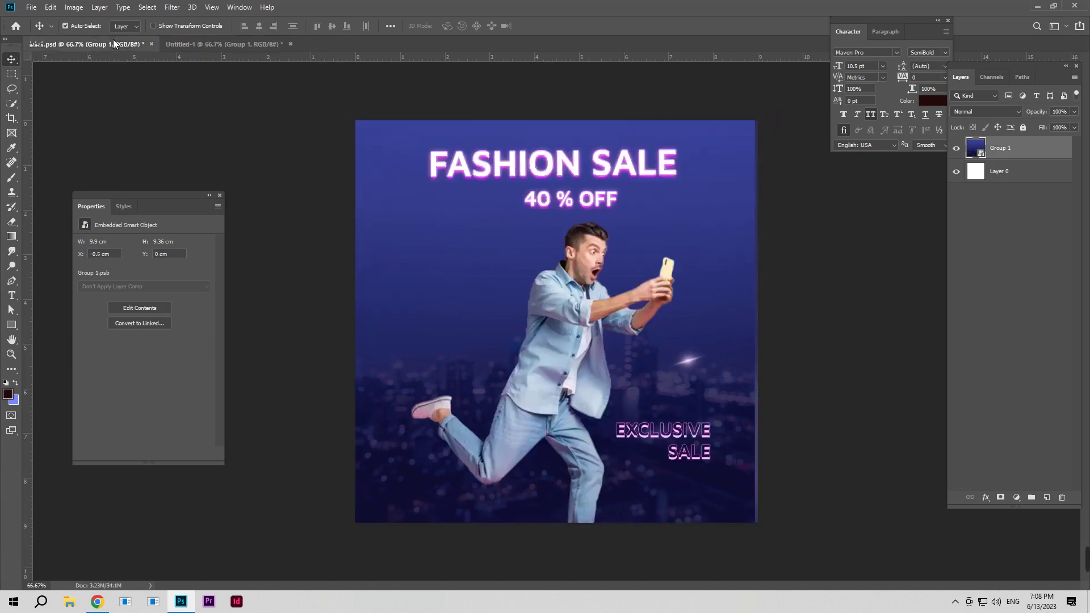
mouse_move(550, 160)
mouse_down()
mouse_move(282, 51)
mouse_move(560, 200)
mouse_up()
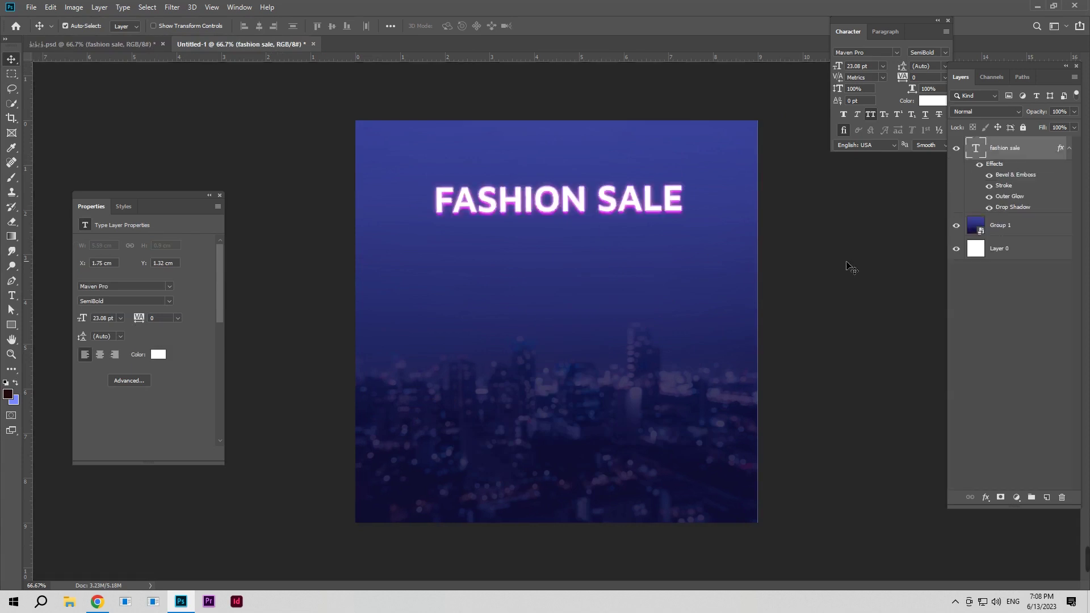
click(1008, 251)
key(ctrl+a)
click(258, 28)
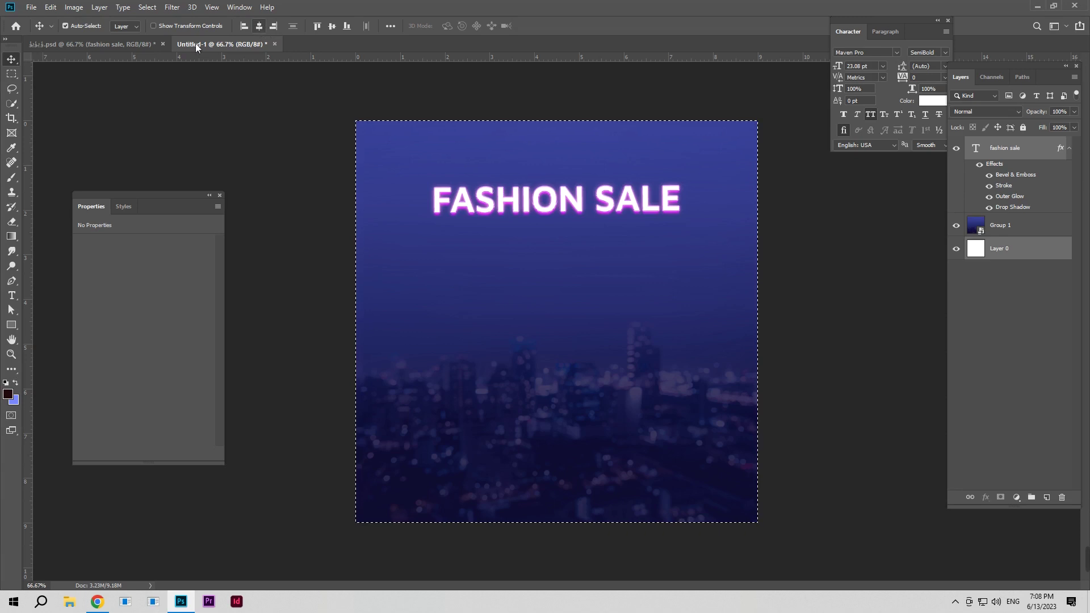
key(ctrl+d)
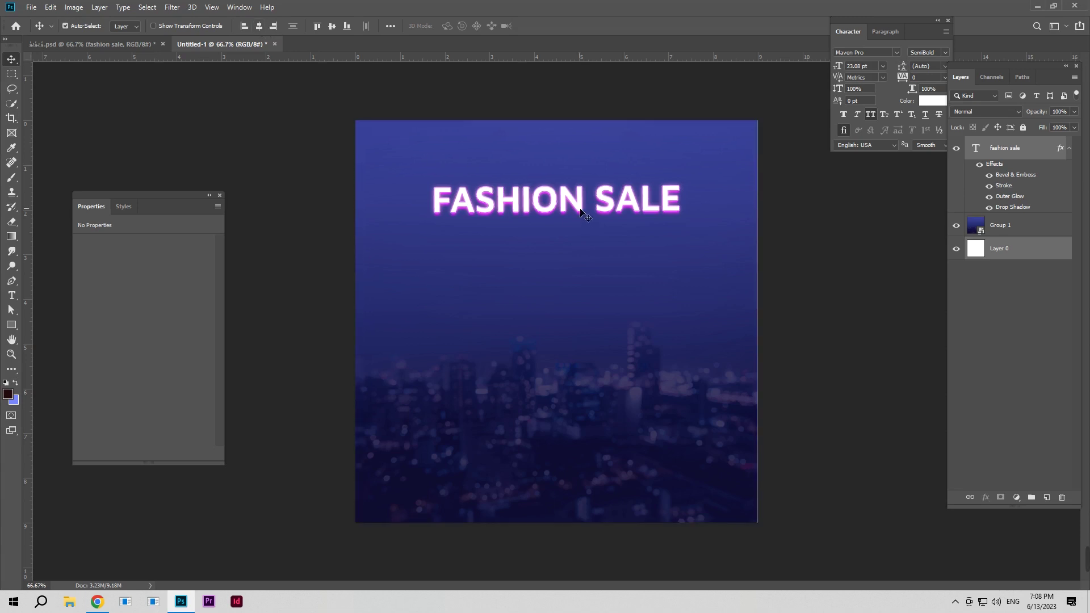
key(shift+Up)
key(shift+Up)
key(shift+Up)
key(shift+Up)
key(shift+Up)
key(shift+Up)
key(shift+Up)
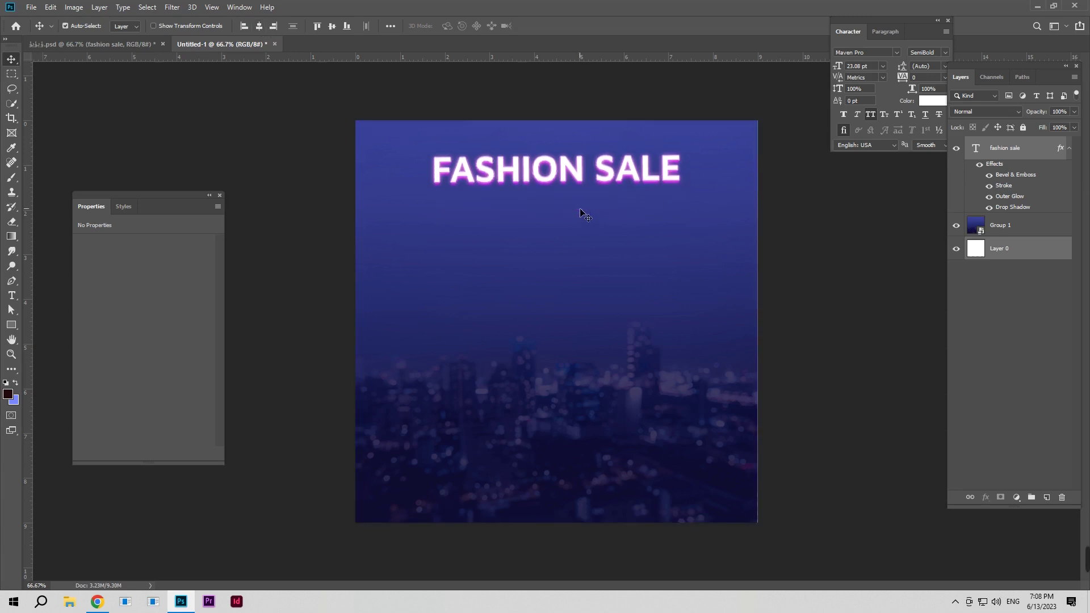
Copy 40 % OFF beneath the title and add a vertical guide at its left edge
click(91, 44)
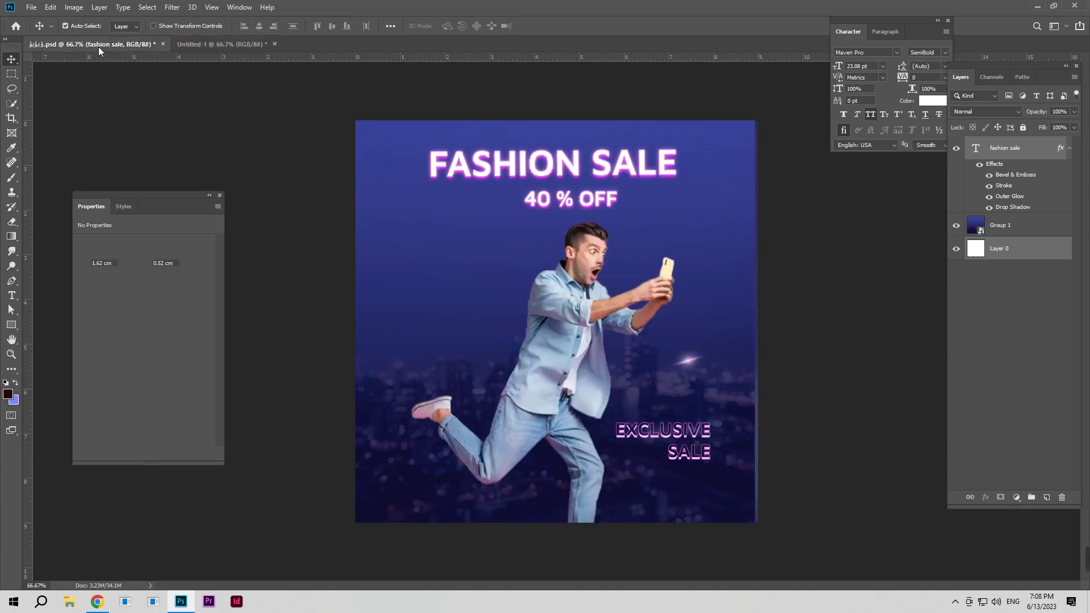
click(593, 210)
mouse_move(593, 210)
mouse_down()
mouse_move(485, 227)
mouse_move(492, 218)
mouse_up()
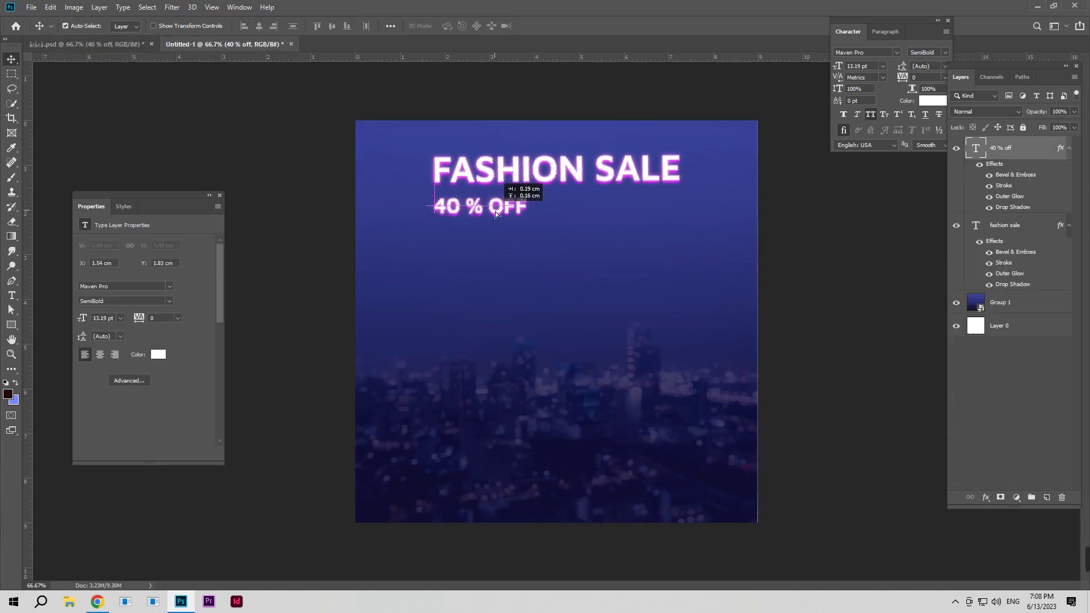
drag(29, 208, 436, 207)
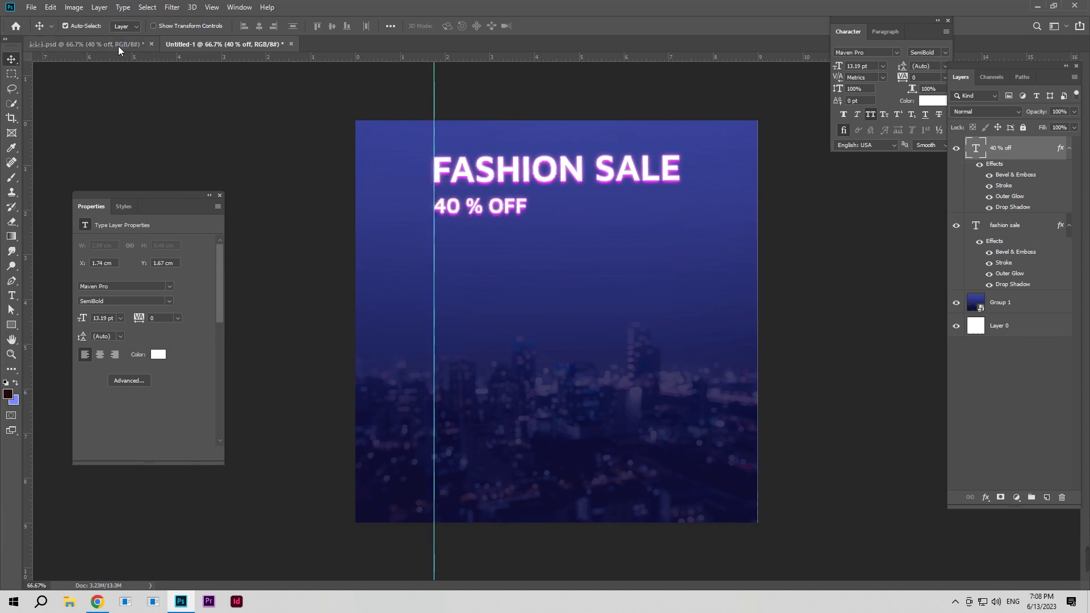
Copy the jumping man into the new document right of centre, with a guide at 7.25 cm
click(136, 44)
mouse_move(561, 302)
mouse_down()
mouse_move(637, 289)
mouse_move(571, 359)
mouse_up()
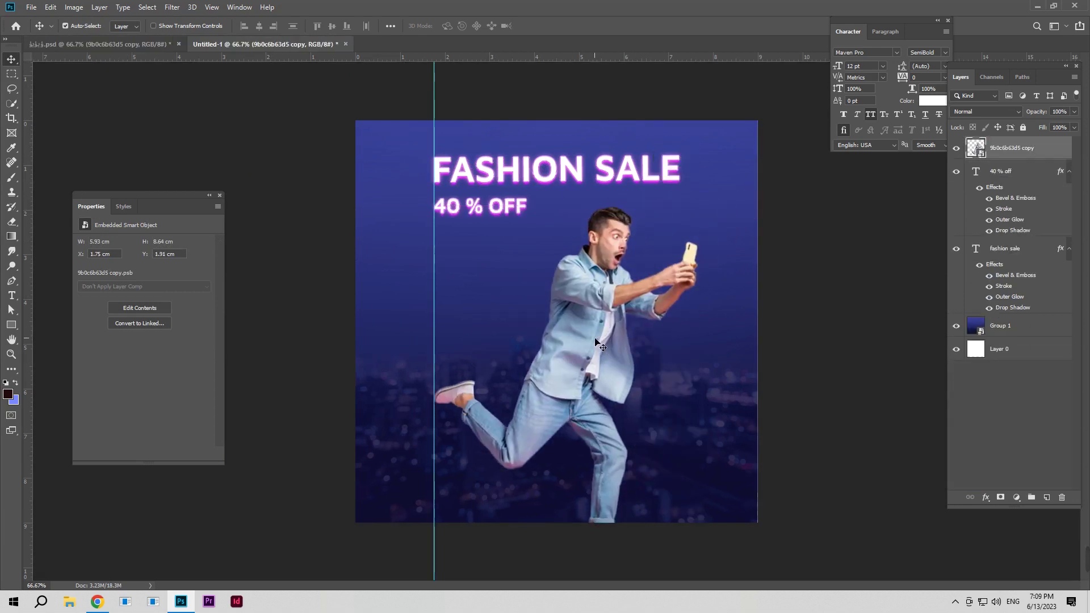
drag(595, 340, 589, 339)
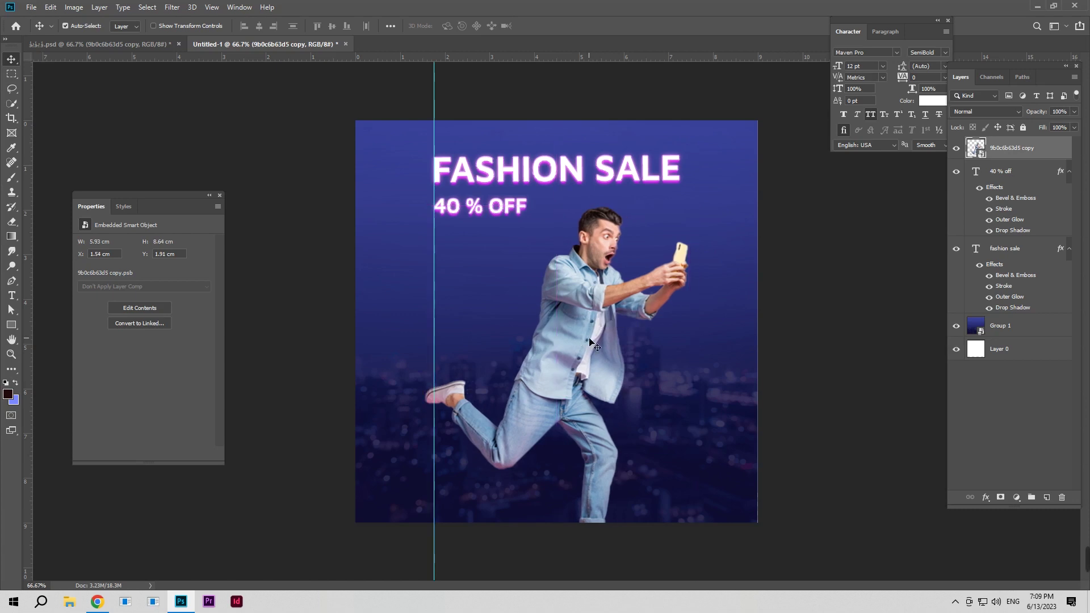
drag(27, 209, 684, 237)
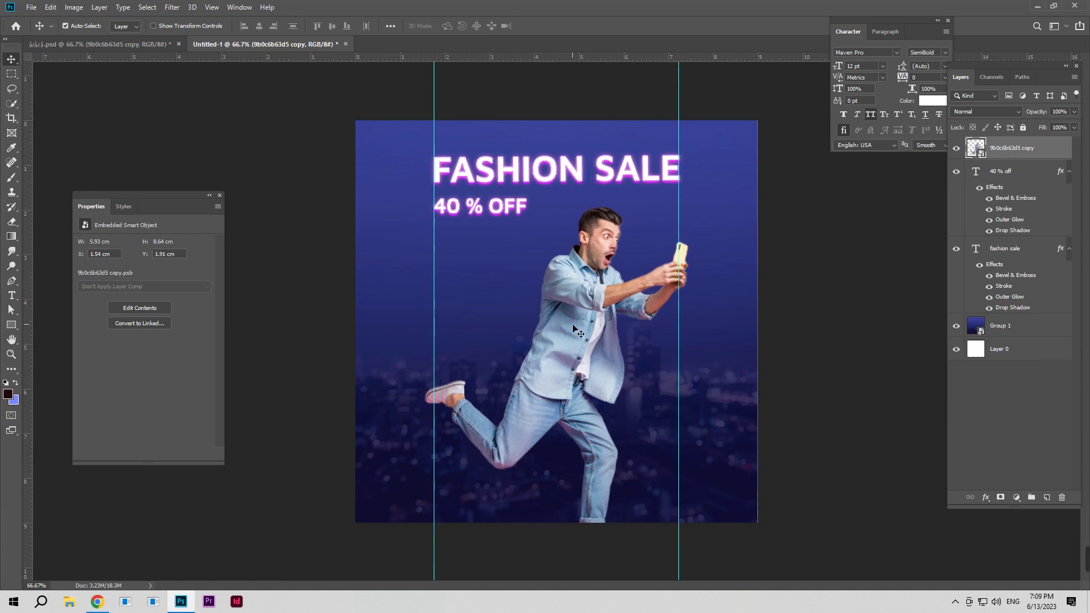
key(Left)
key(Left)
key(Left)
Copy EXCLUSIVE SALE into the new document and nudge it to the left guide
click(96, 44)
mouse_move(661, 434)
mouse_down()
mouse_move(456, 241)
mouse_move(515, 267)
mouse_up()
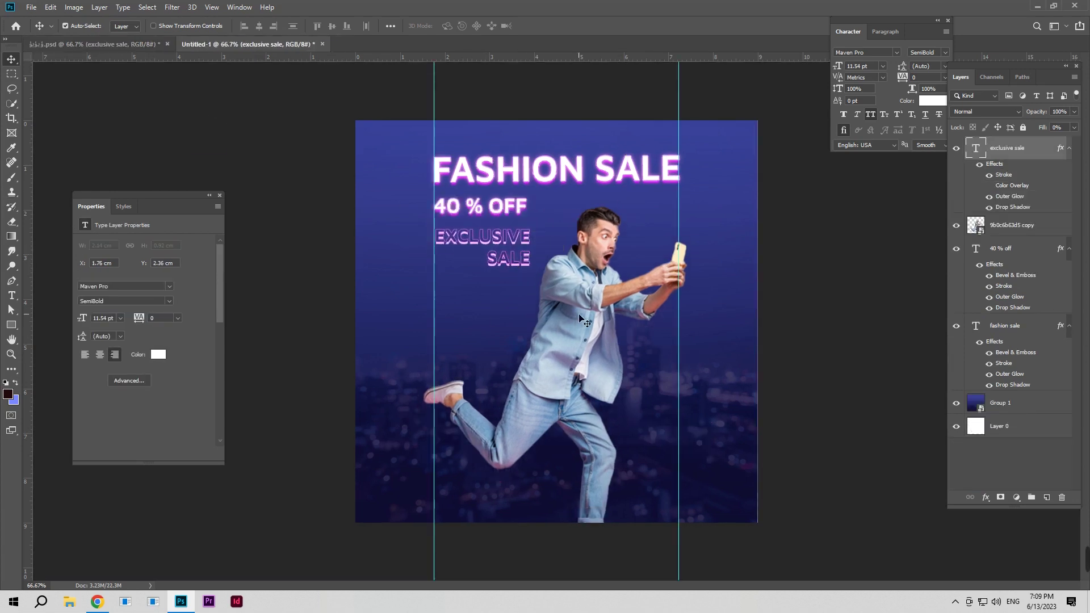
key(Left)
key(Left)
key(Left)
key(Down)
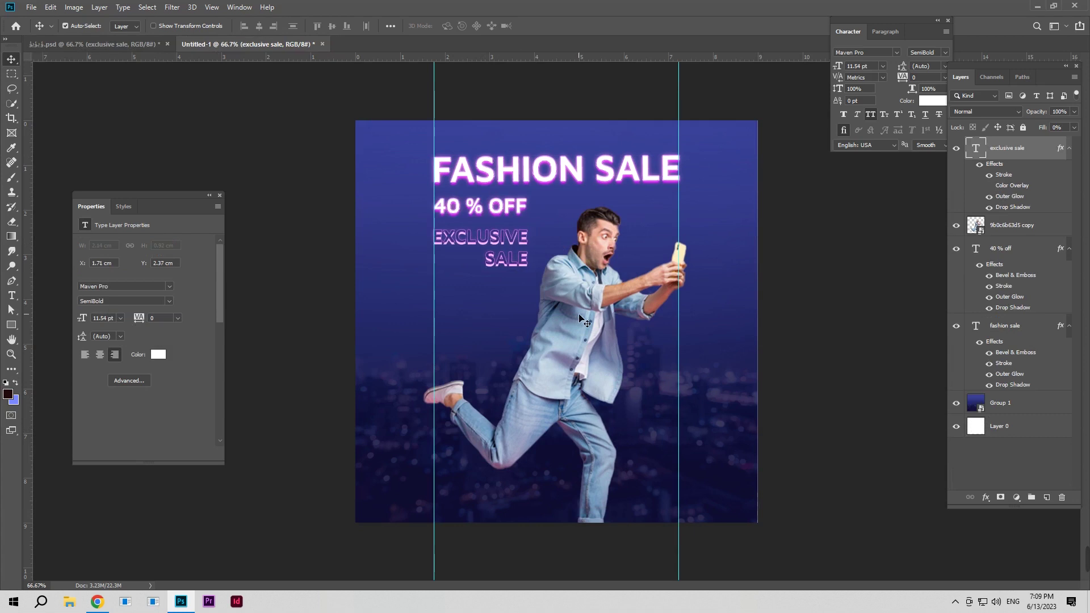
Fine-tune the man and EXCLUSIVE SALE positions, then move the guides to the canvas edges
drag(595, 291, 591, 295)
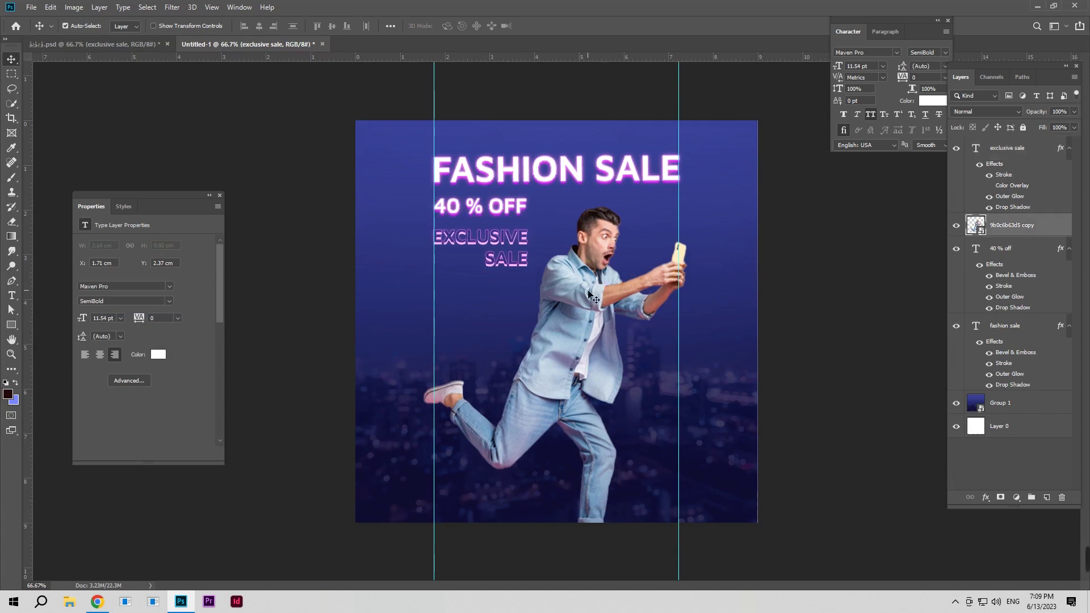
key(Right)
key(Right)
key(Right)
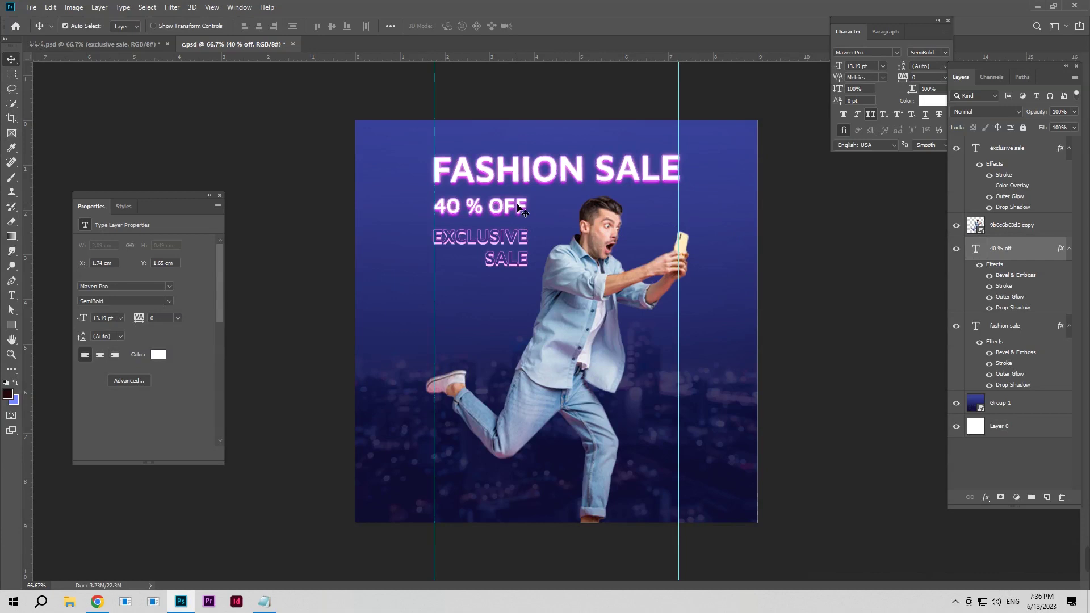
key(Up)
key(Up)
key(Up)
key(Up)
click(513, 244)
key(shift+Up)
key(shift+Up)
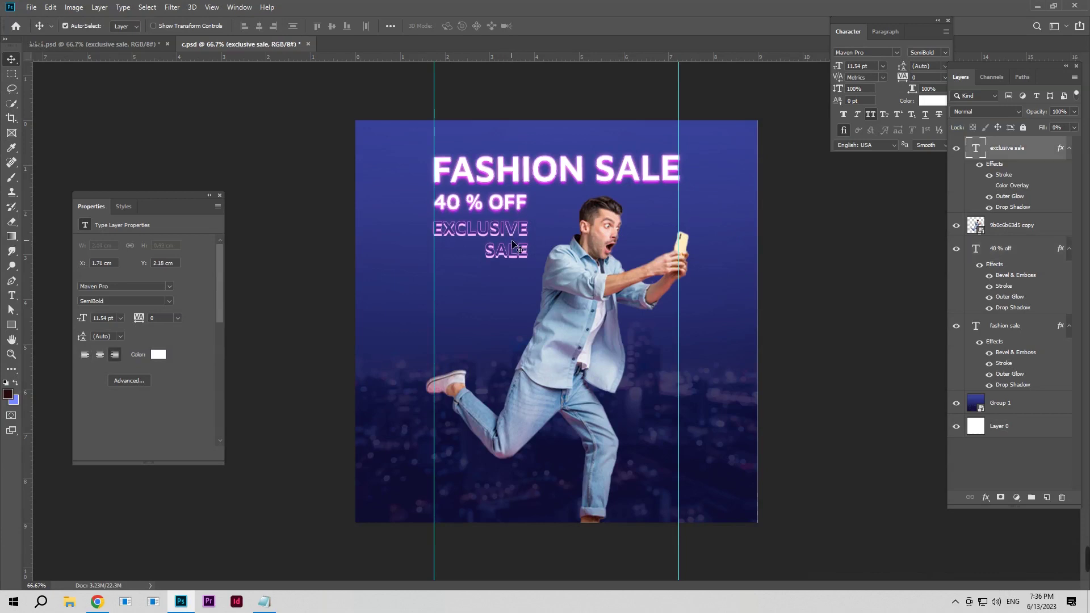
drag(679, 102, 758, 102)
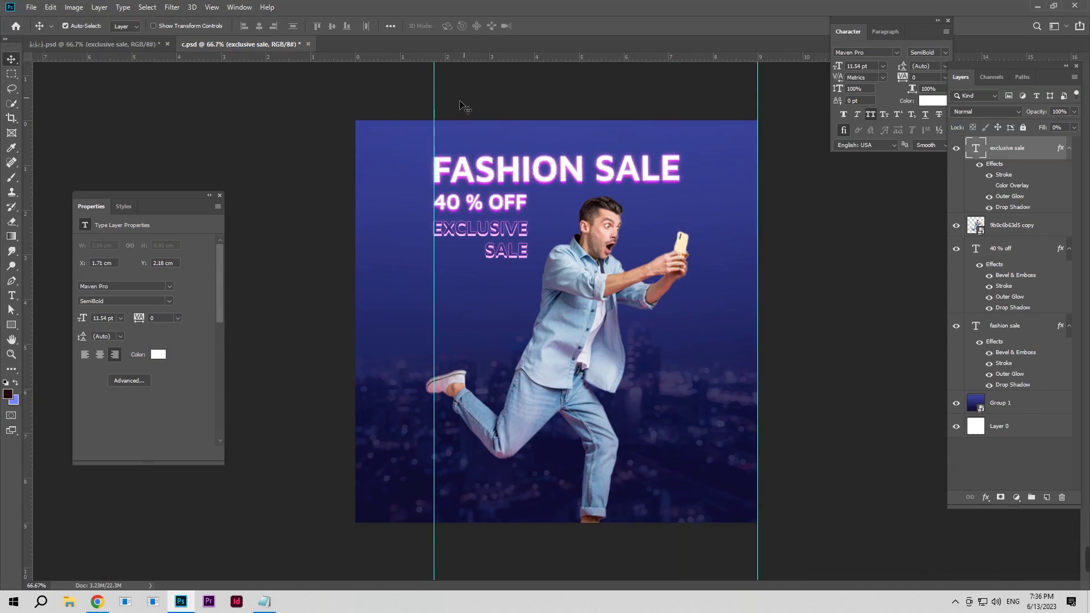
drag(434, 107, 309, 95)
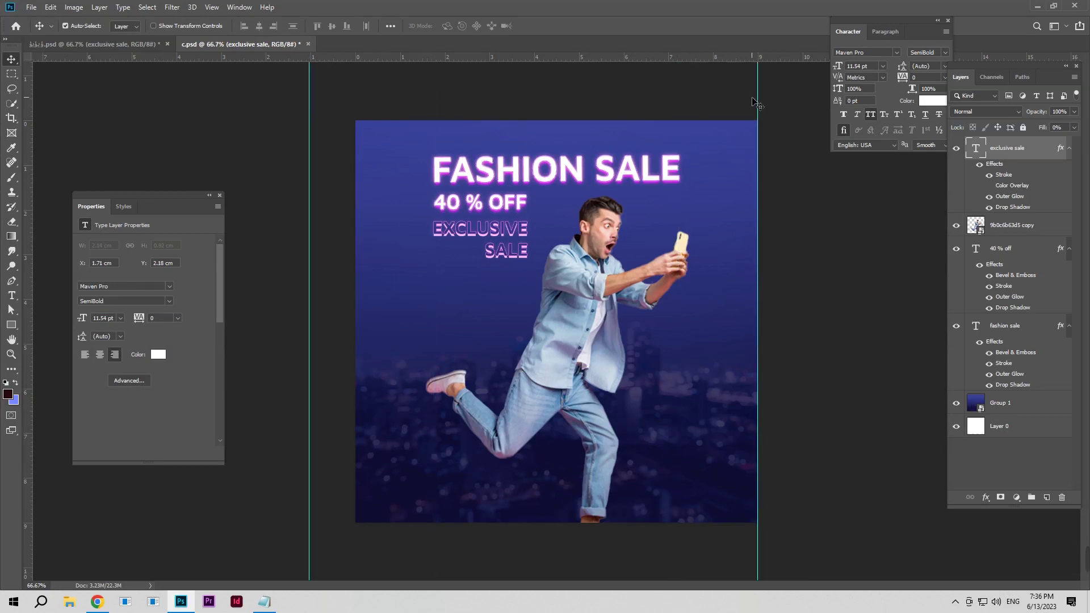
Add a layer mask to the man and set up a black brush at 6 px
key(z)
mouse_move(603, 266)
mouse_down()
mouse_move(684, 275)
mouse_move(553, 285)
mouse_up()
key(v)
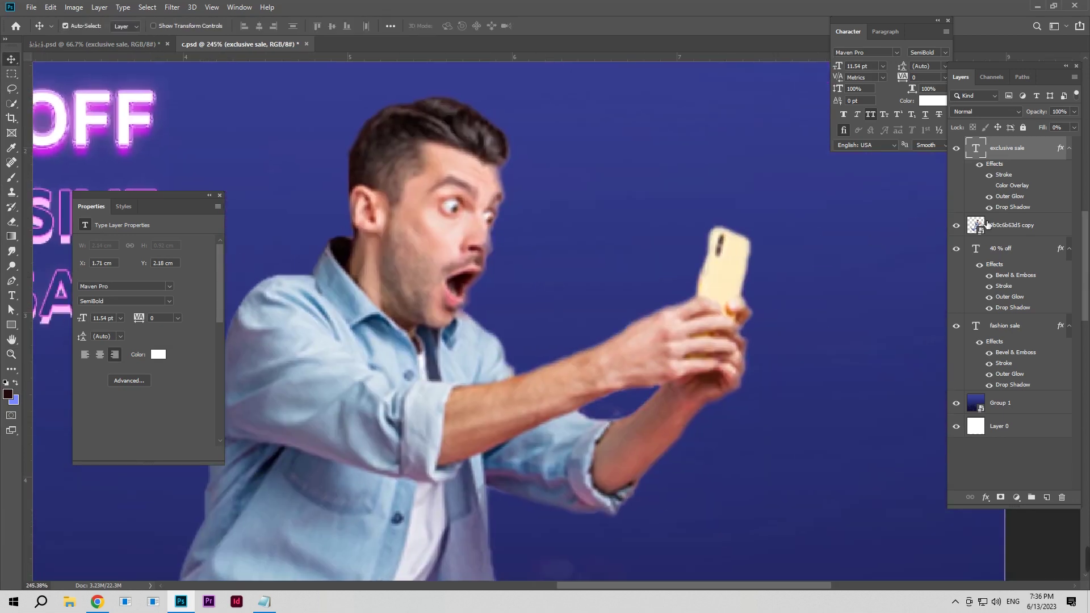
click(998, 224)
click(1000, 497)
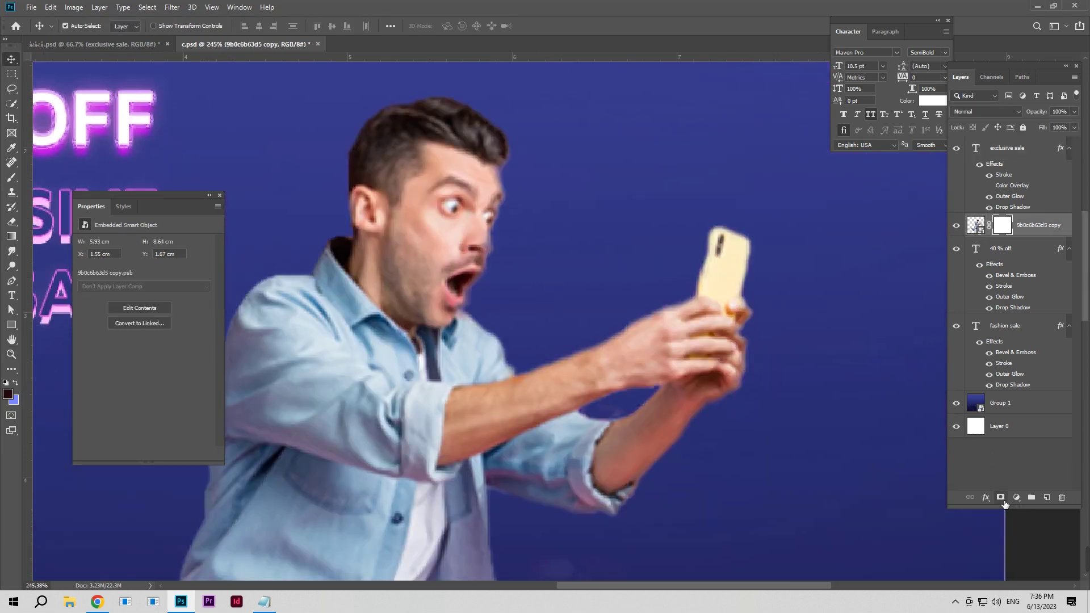
click(15, 382)
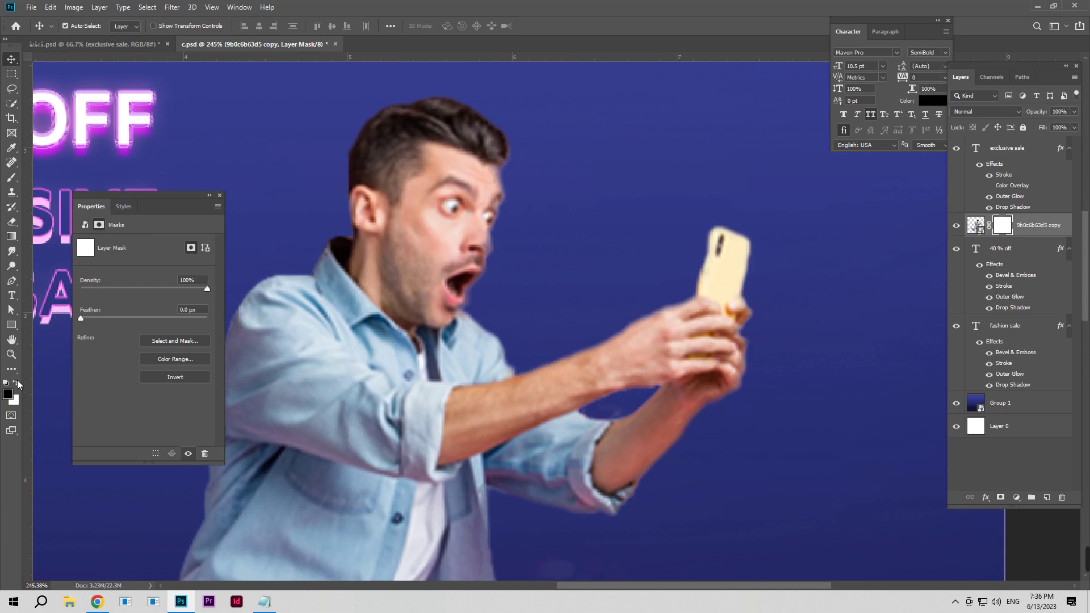
click(12, 177)
alt+right_click(497, 196)
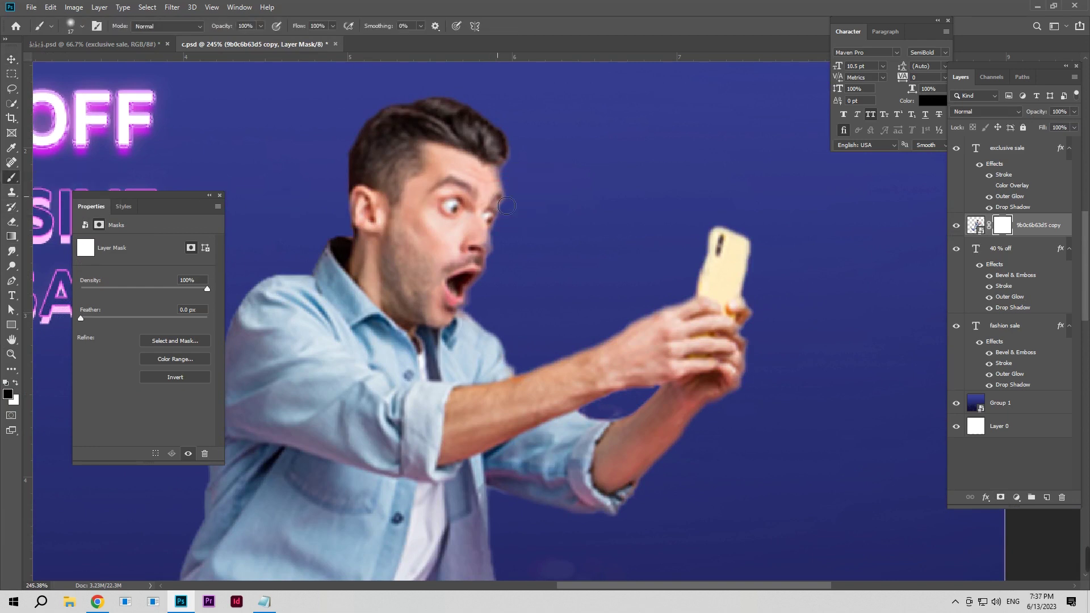
alt+right_click(513, 287)
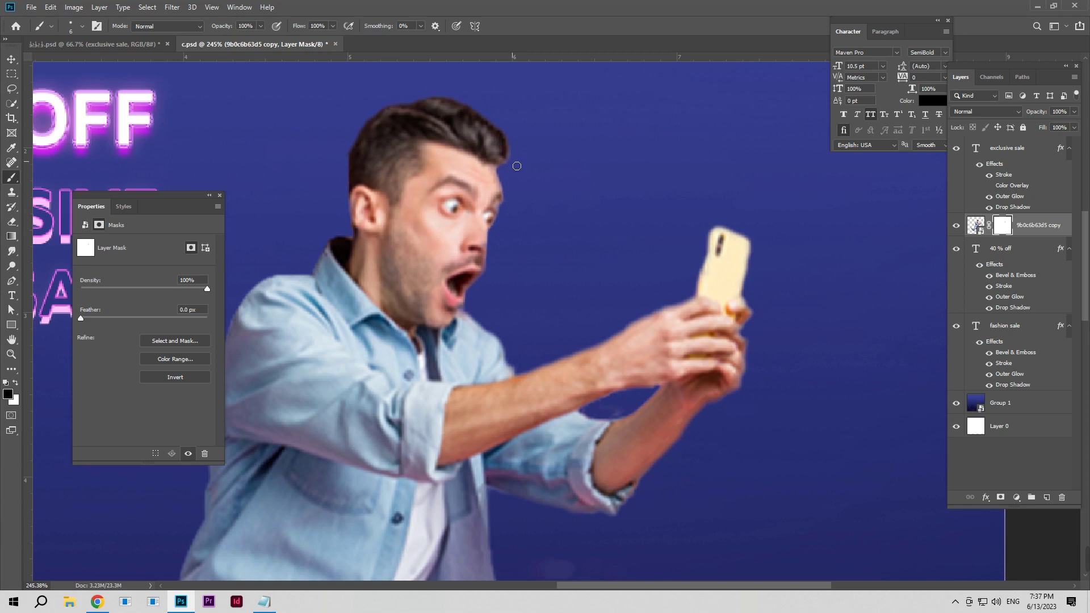
Paint the mask along the arm and phone hand, varying the brush between 2 and 10 px
key(z)
mouse_move(507, 195)
mouse_down()
mouse_move(448, 228)
mouse_move(494, 236)
mouse_move(484, 207)
mouse_move(576, 321)
mouse_up()
key(b)
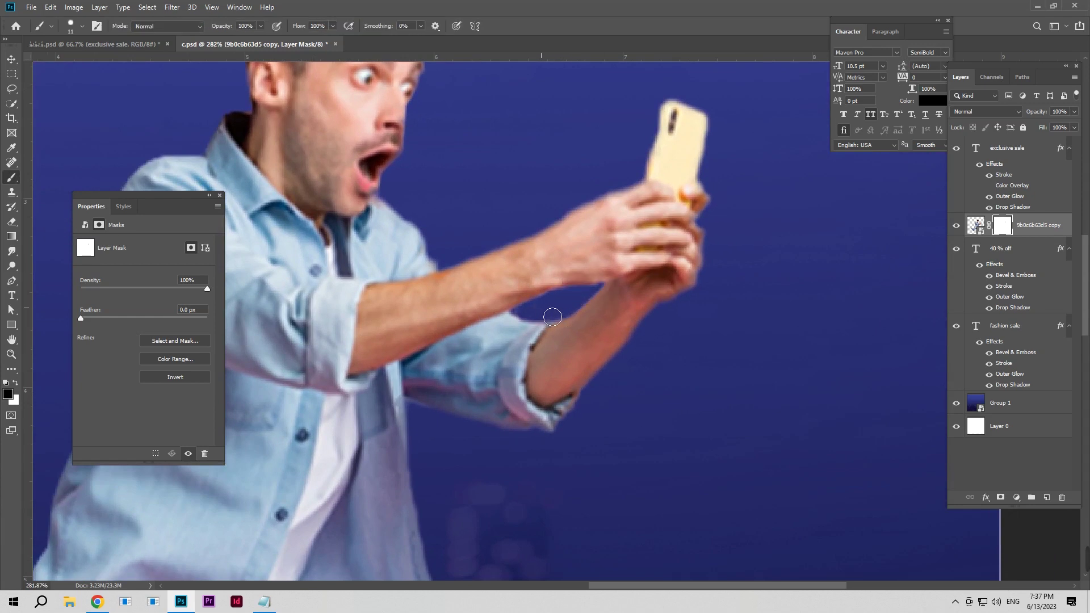
drag(555, 314, 530, 315)
drag(539, 315, 516, 315)
drag(556, 317, 540, 310)
drag(561, 219, 568, 219)
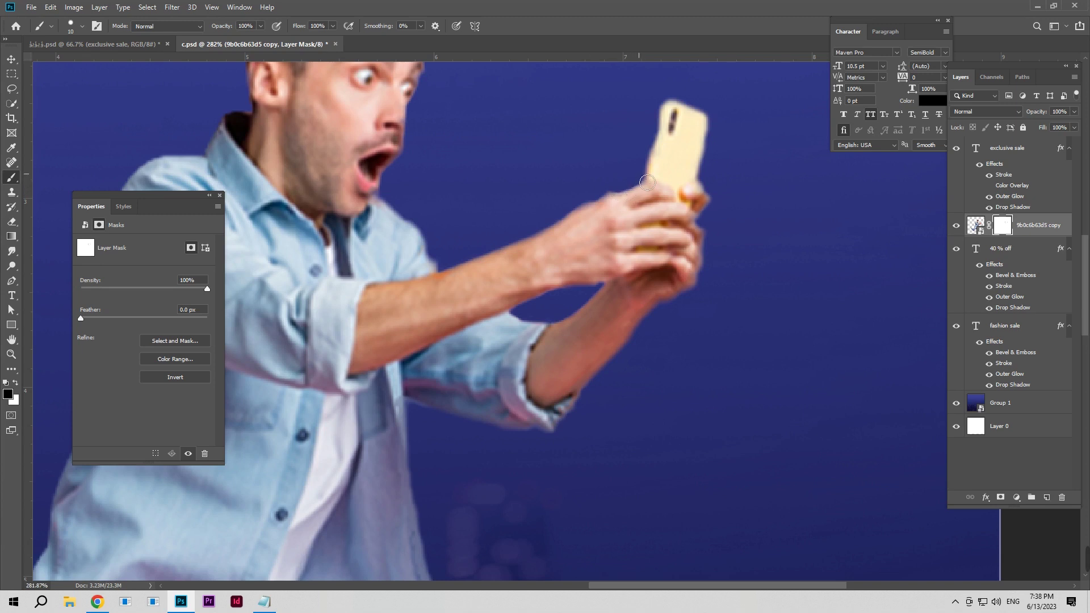
Add a new layer above the man and sample the phone's pale yellow as the paint colour
drag(760, 348, 743, 362)
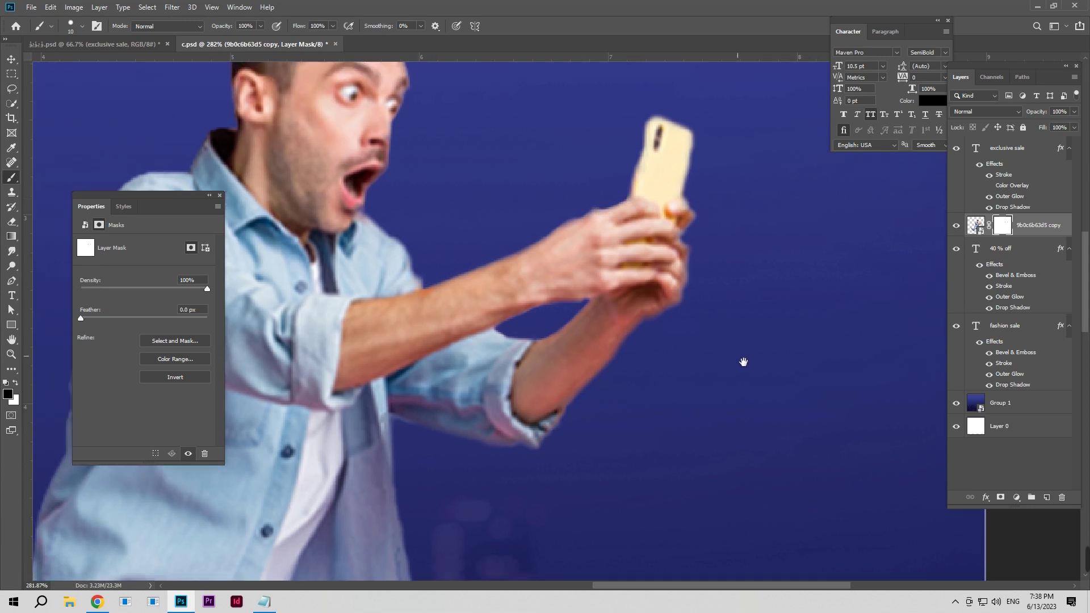
click(968, 228)
click(1047, 497)
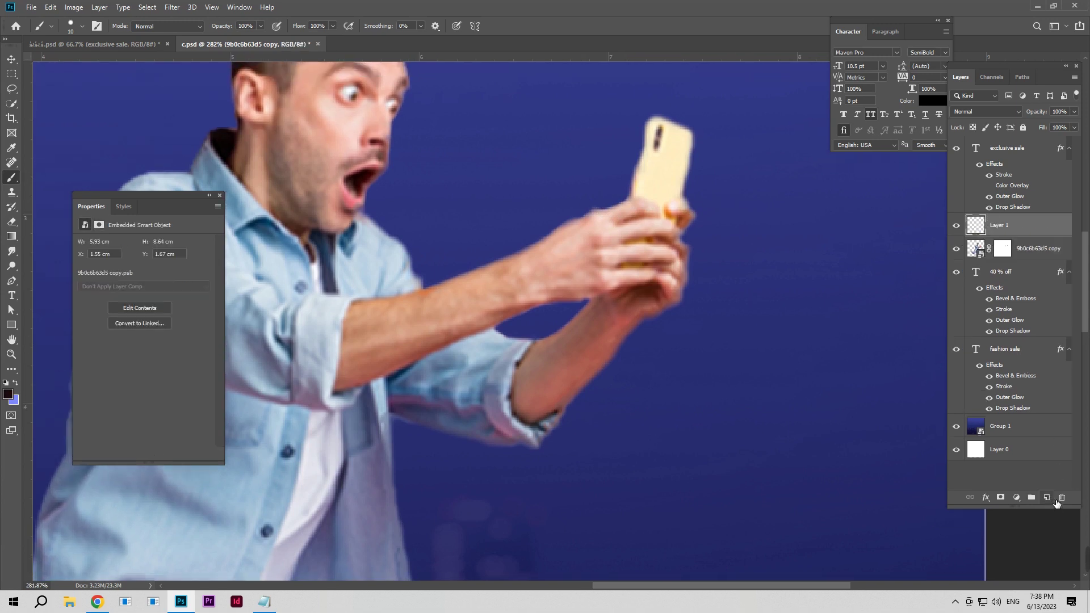
alt+click(646, 195)
Paint pale yellow along the phone's left, top and right edges
drag(631, 190, 638, 199)
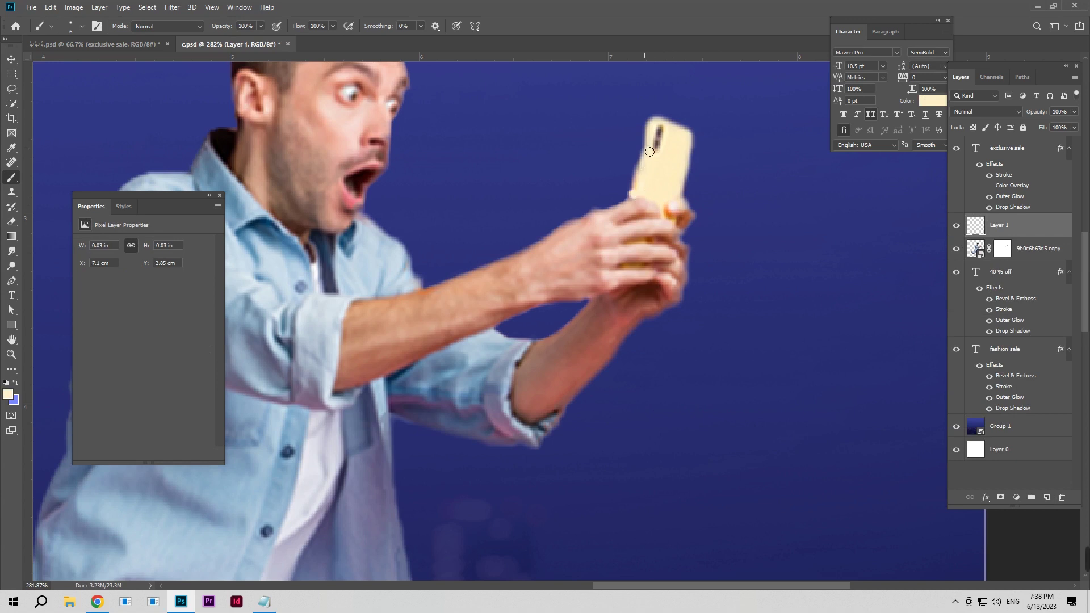
shift+click(654, 130)
drag(659, 126, 664, 127)
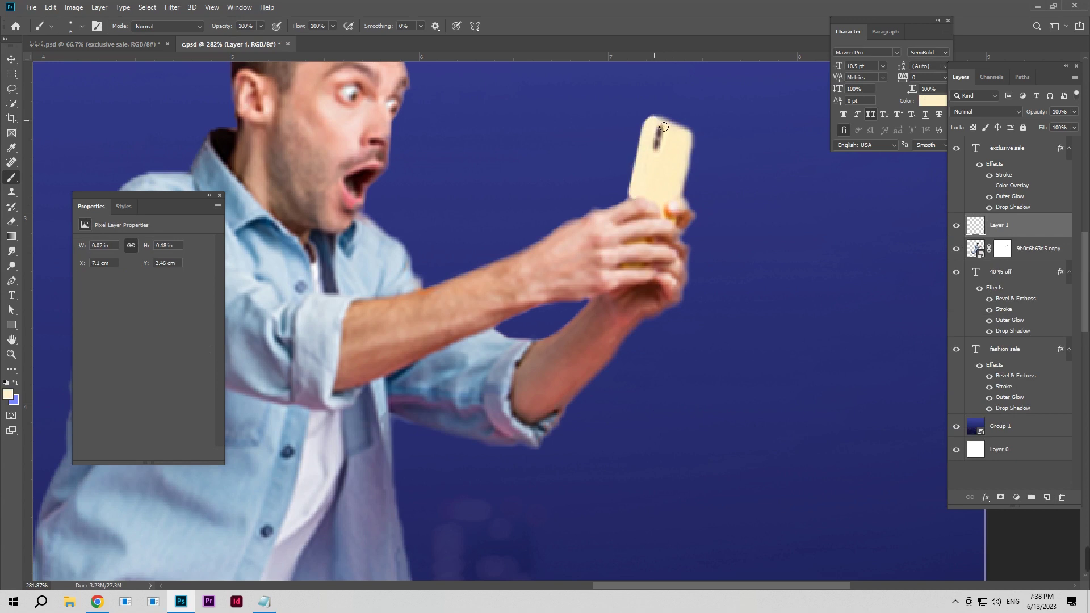
shift+click(694, 139)
shift+click(684, 202)
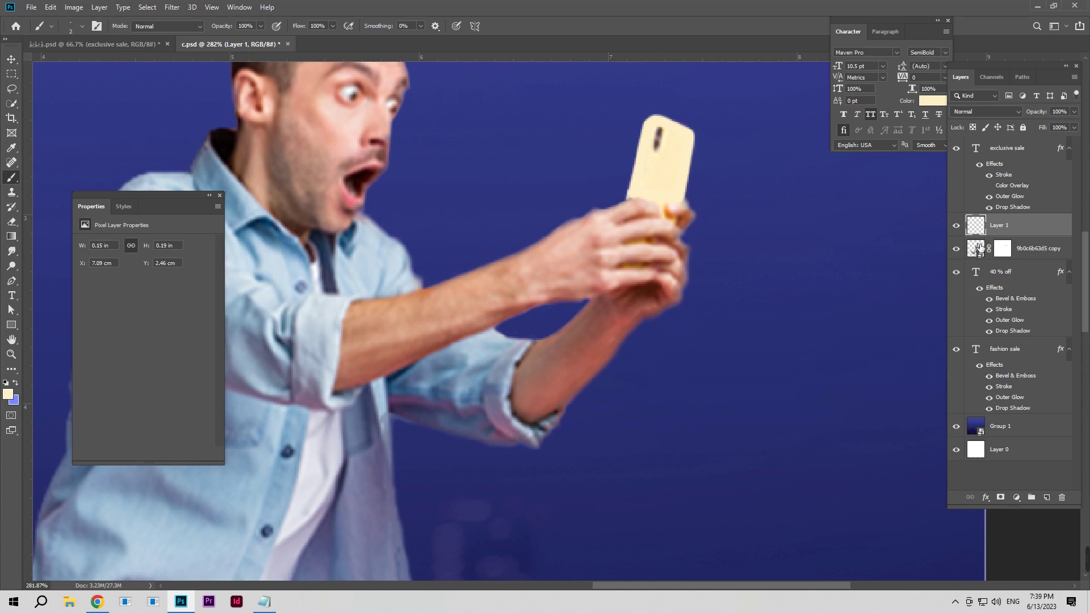
scroll(773, 252, down, 5)
scroll(766, 279, up, 5)
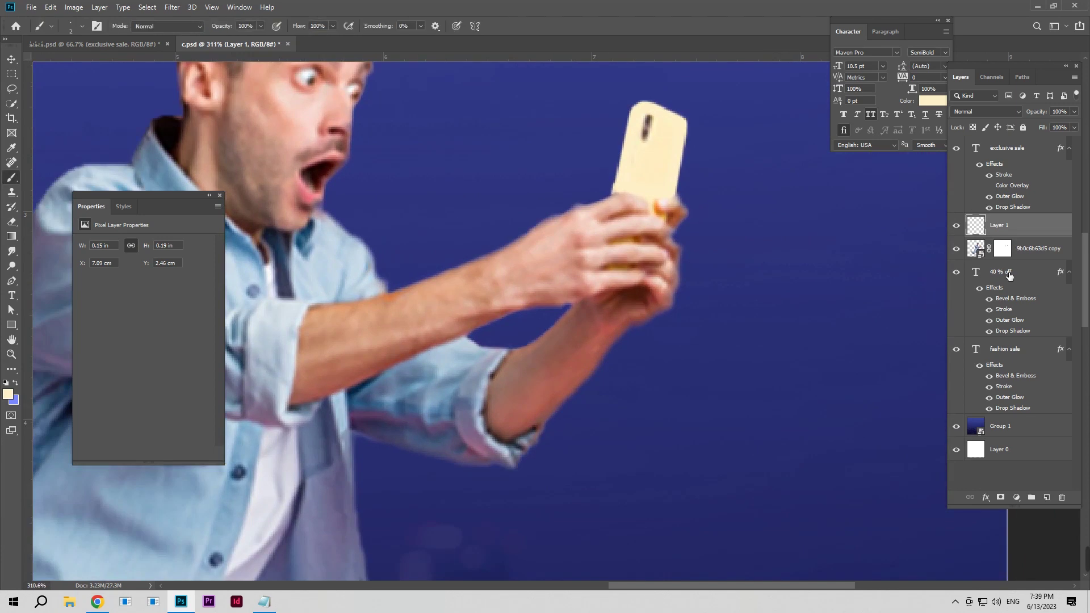
key(alt+bracketleft)
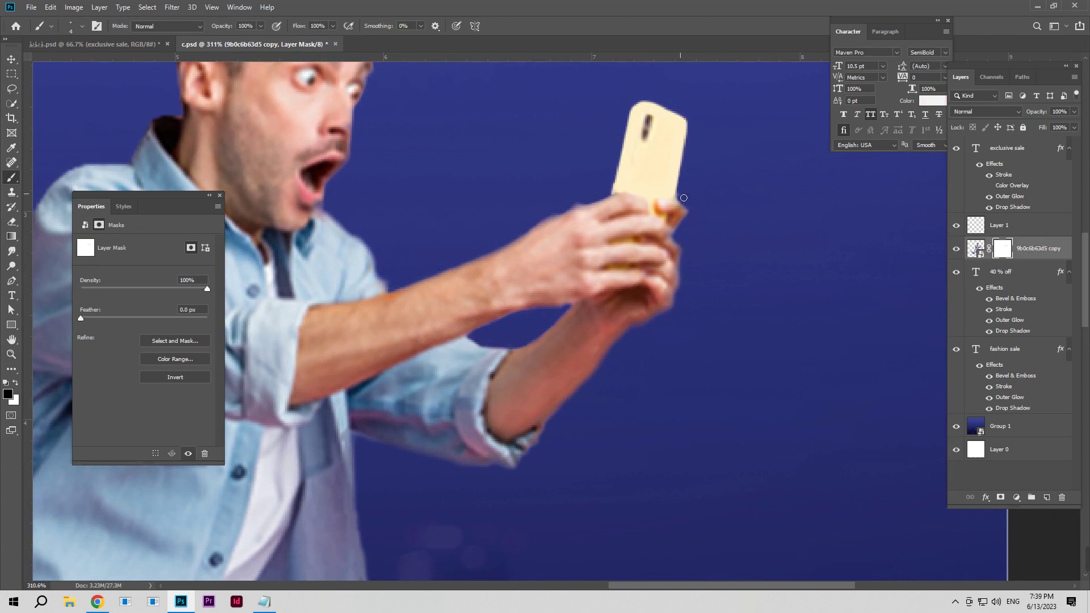
key(z)
drag(685, 199, 535, 269)
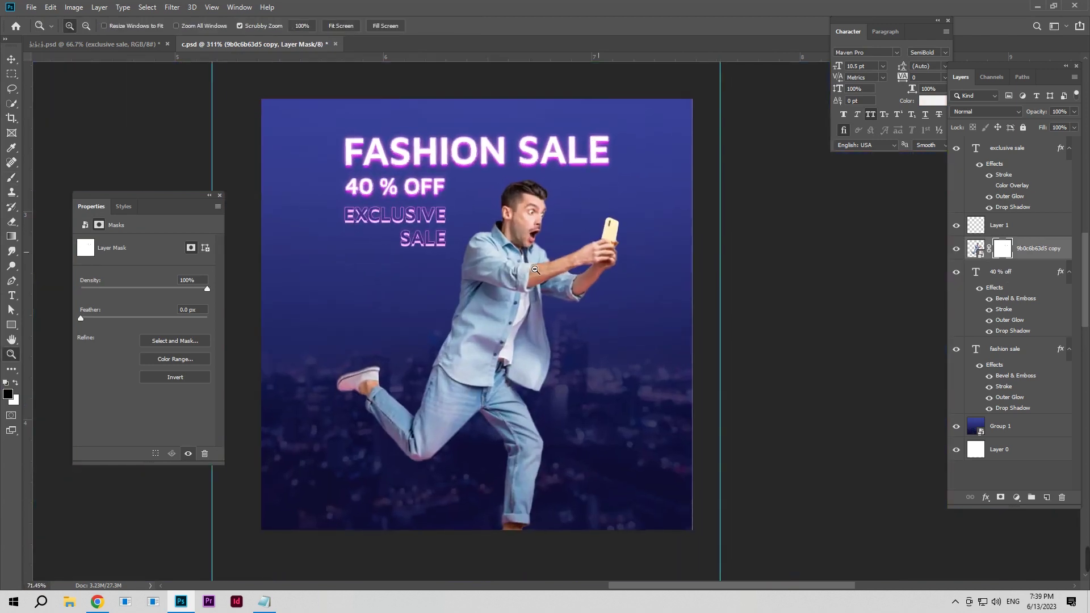
key(b)
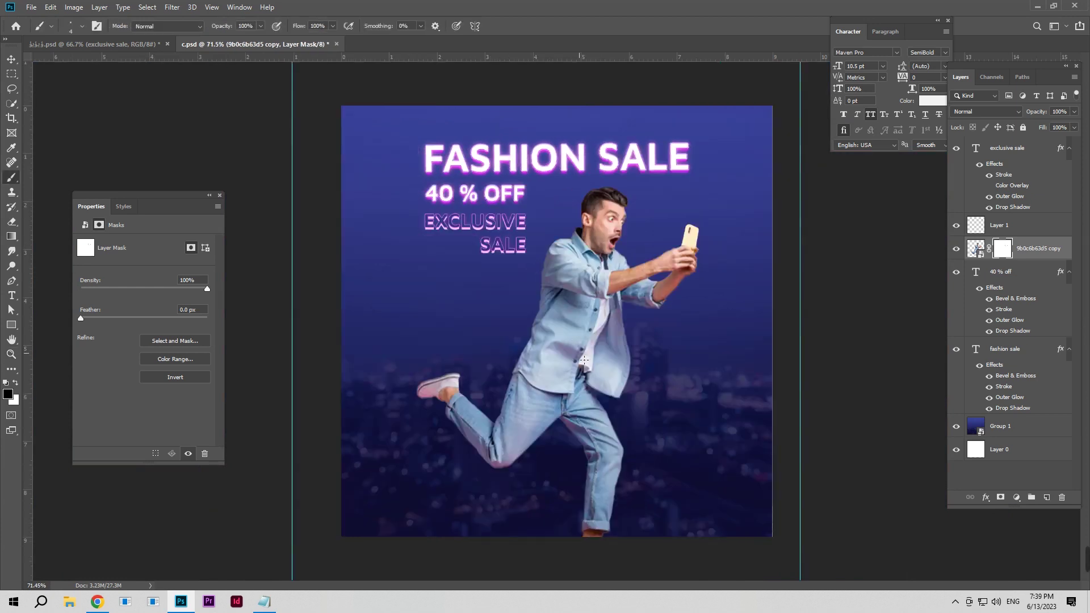
key(v)
click(504, 195)
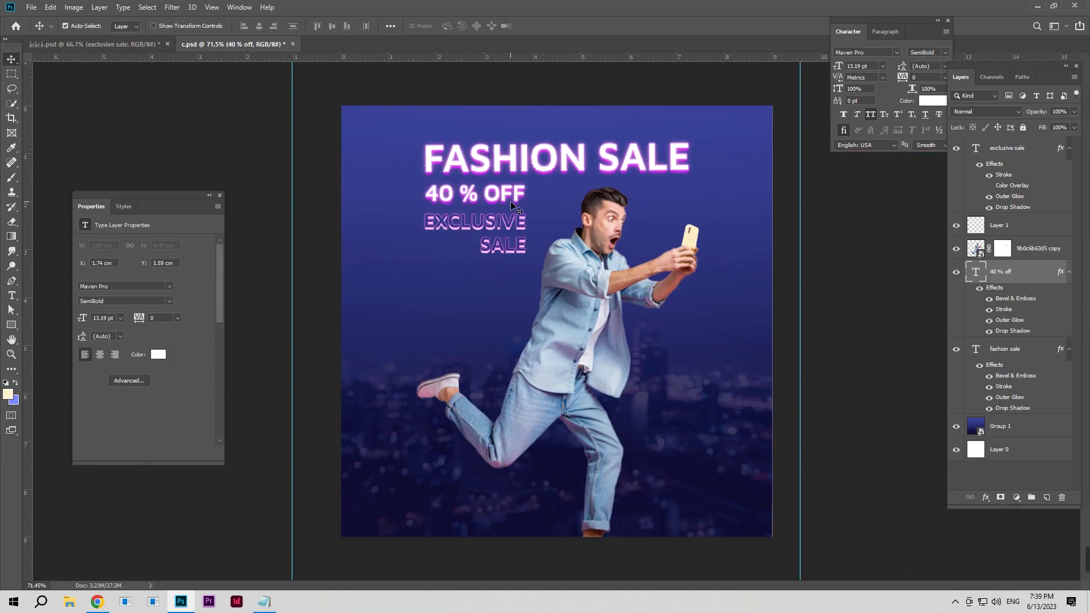
click(509, 227)
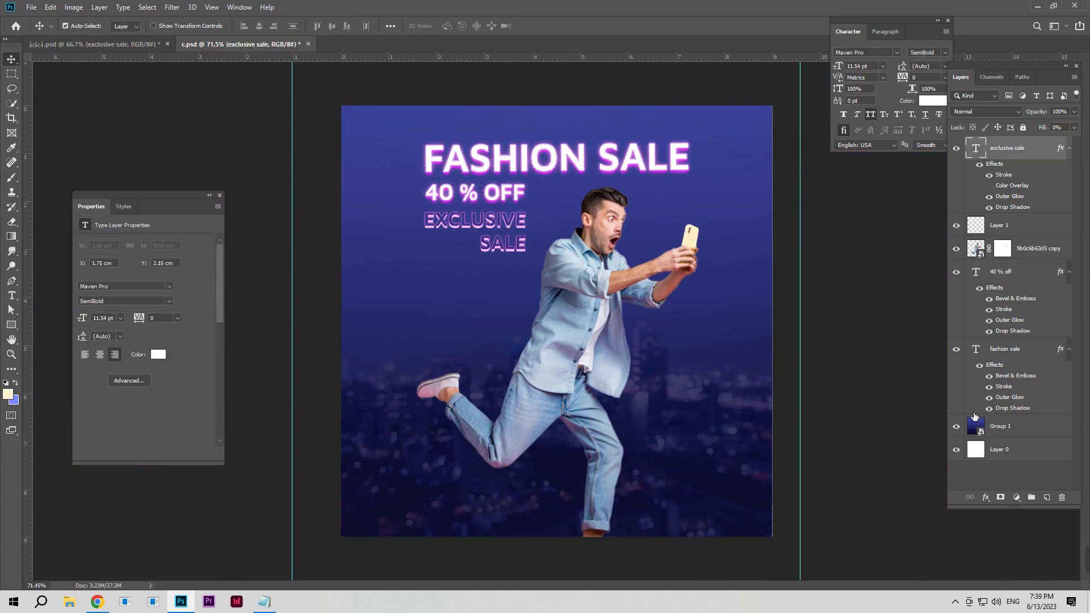
click(559, 315)
scroll(558, 314, up, 1)
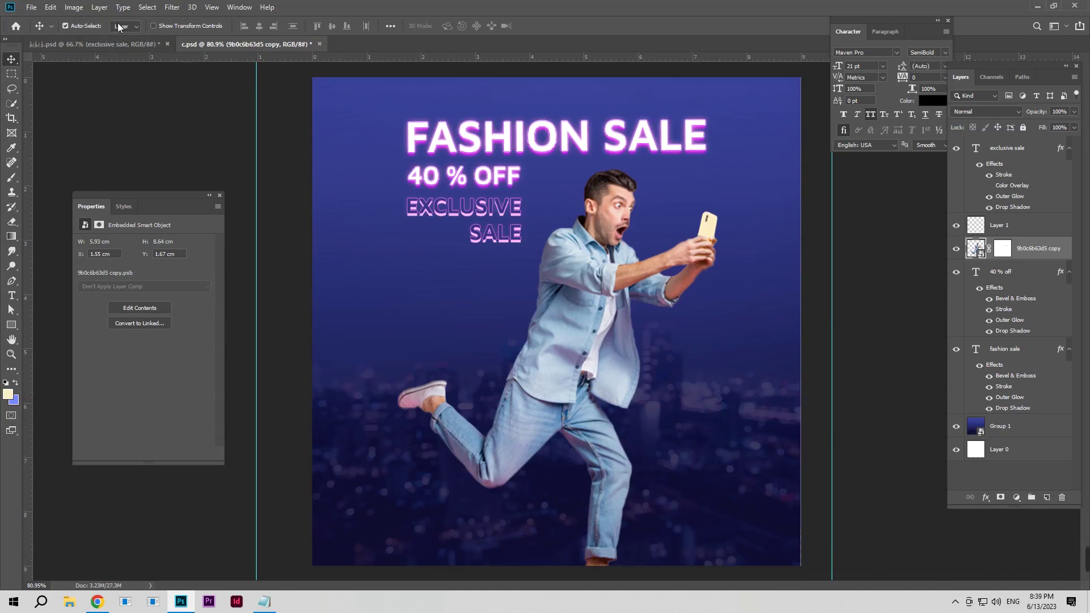
Apply Color Balance to the man, shifting highlights toward cyan and shadows +4 toward blue
click(73, 7)
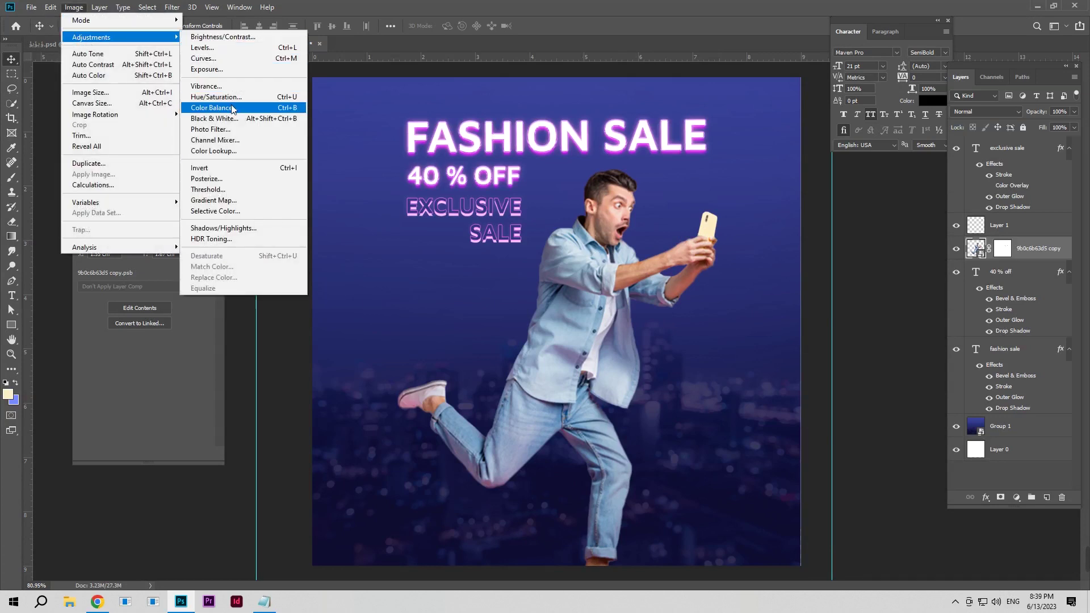
click(232, 107)
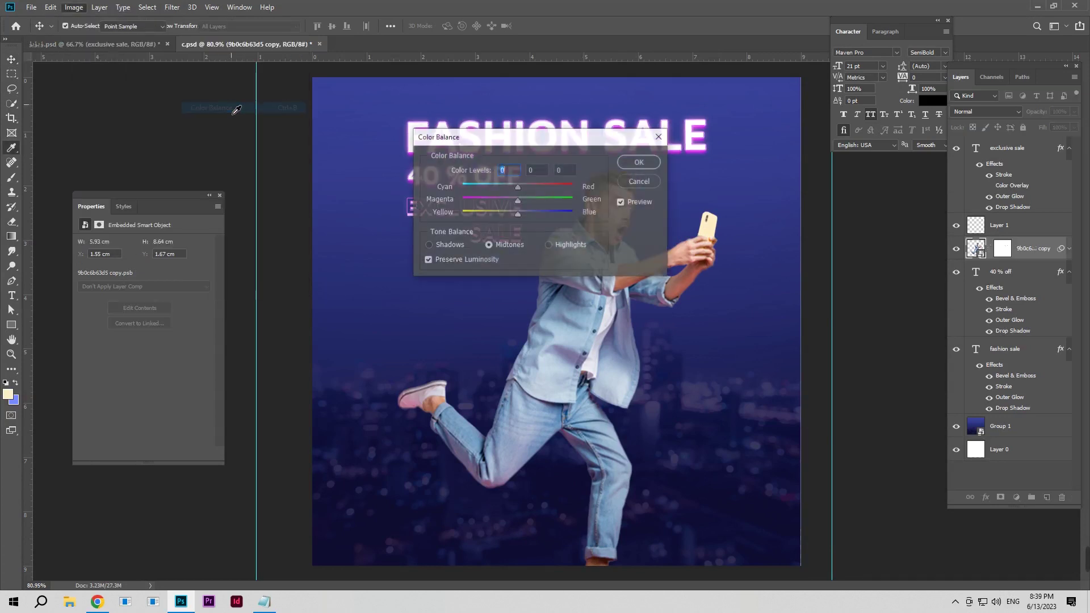
click(563, 247)
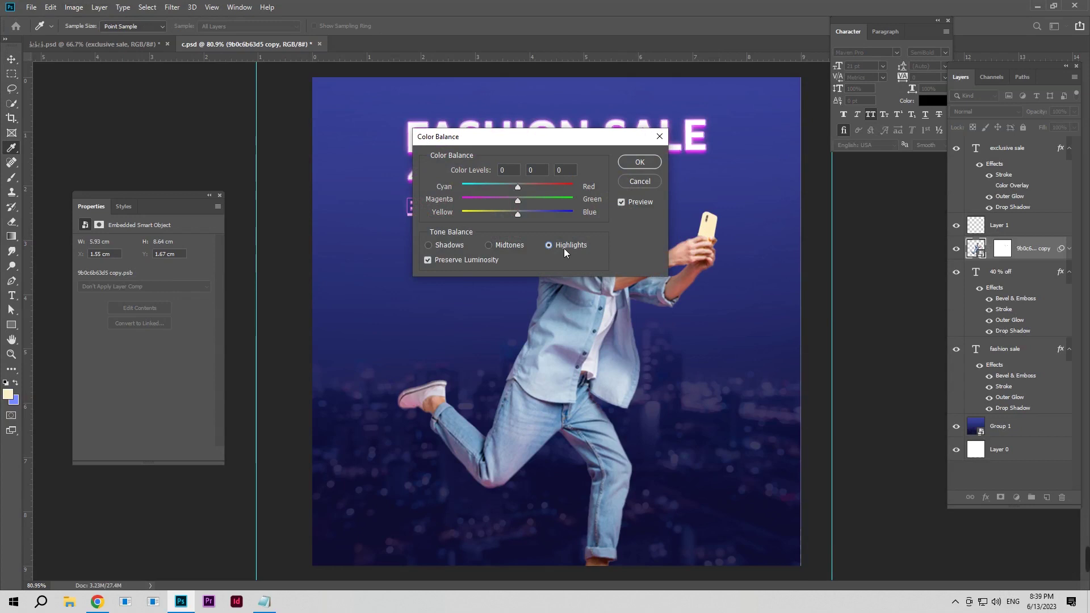
drag(542, 141, 390, 118)
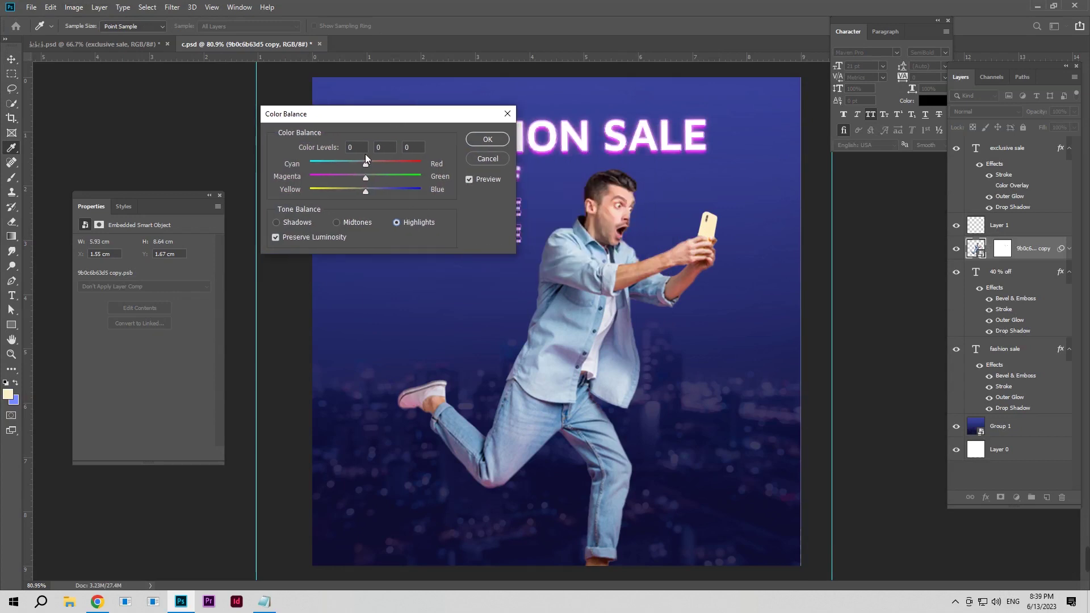
drag(373, 163, 369, 192)
click(368, 165)
click(366, 223)
click(277, 222)
drag(364, 192, 367, 192)
click(495, 144)
Apply Levels to the man with the midtones slightly darkened to about 0.94
click(73, 6)
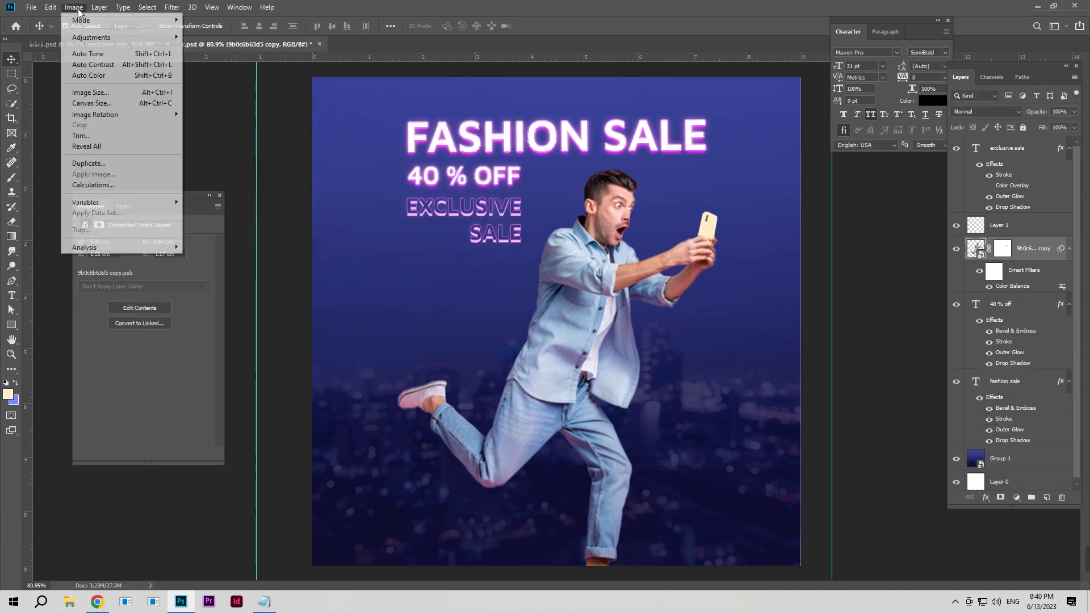
click(224, 48)
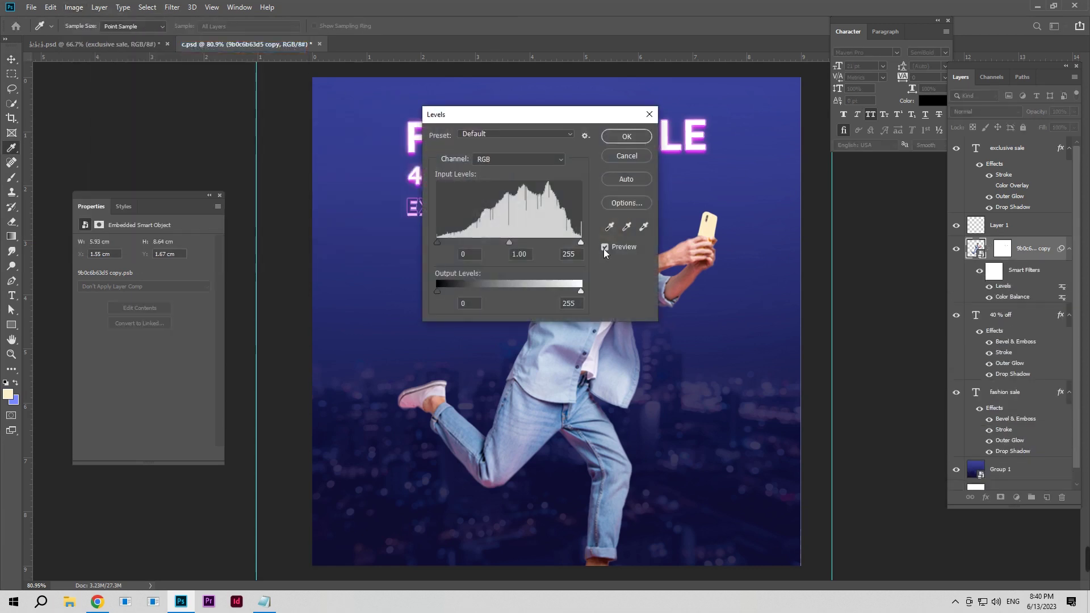
drag(265, 114, 212, 105)
drag(177, 230, 179, 231)
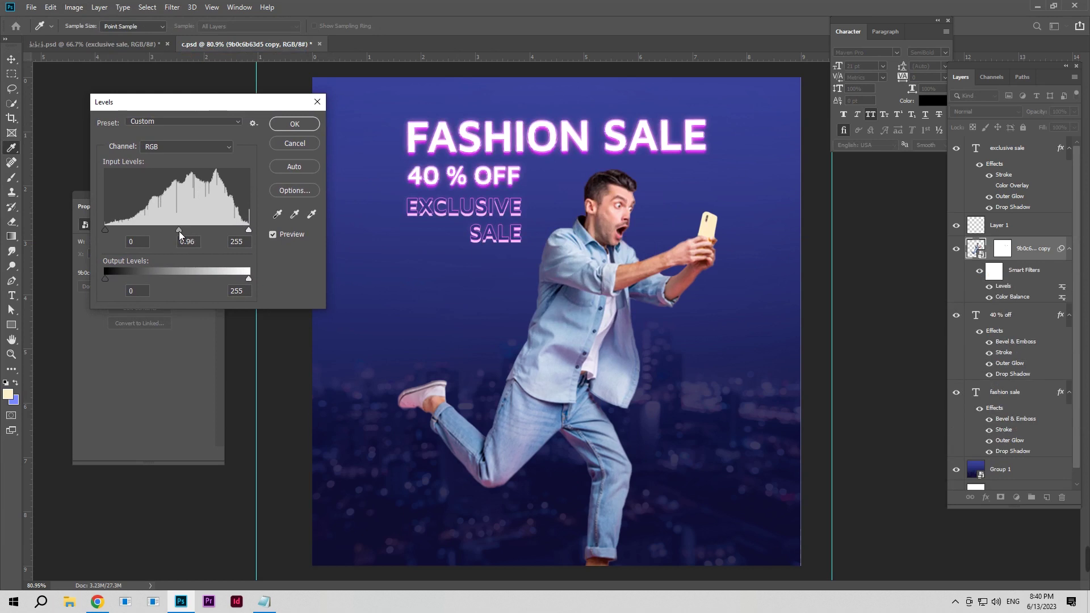
click(301, 125)
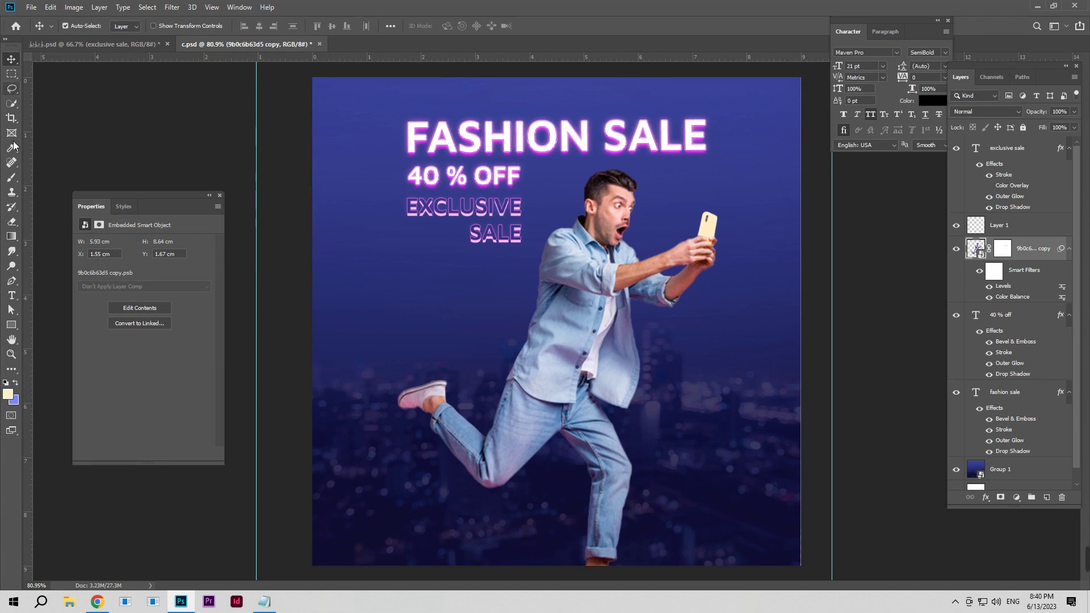
Draw a 392 x 169 px unfilled rectangle right of 40 % OFF with a 1 px stroke
click(11, 325)
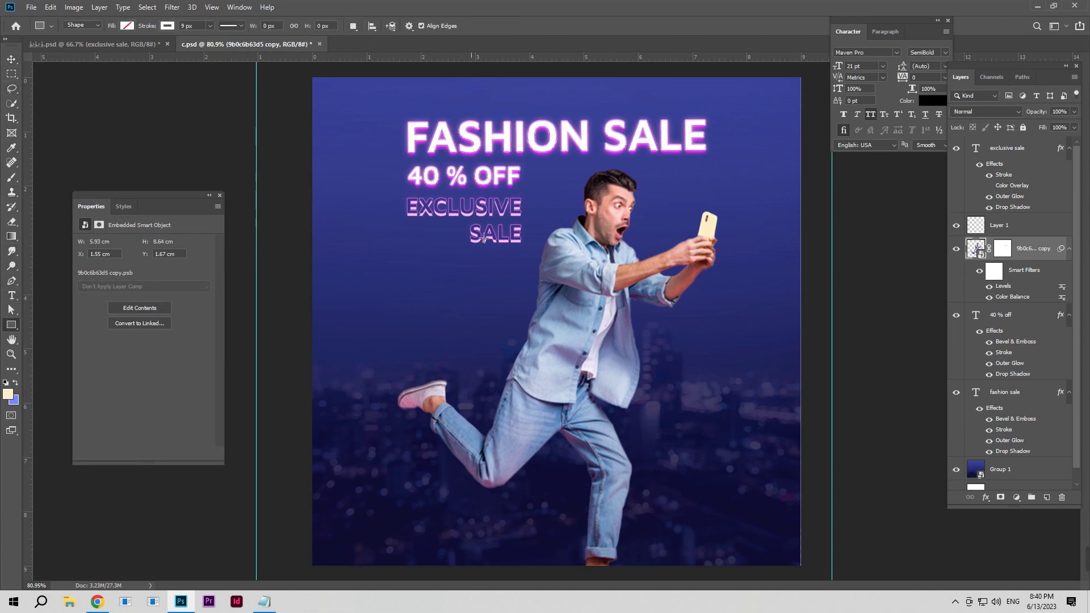
mouse_move(526, 167)
mouse_down()
mouse_move(547, 189)
mouse_move(709, 246)
mouse_up()
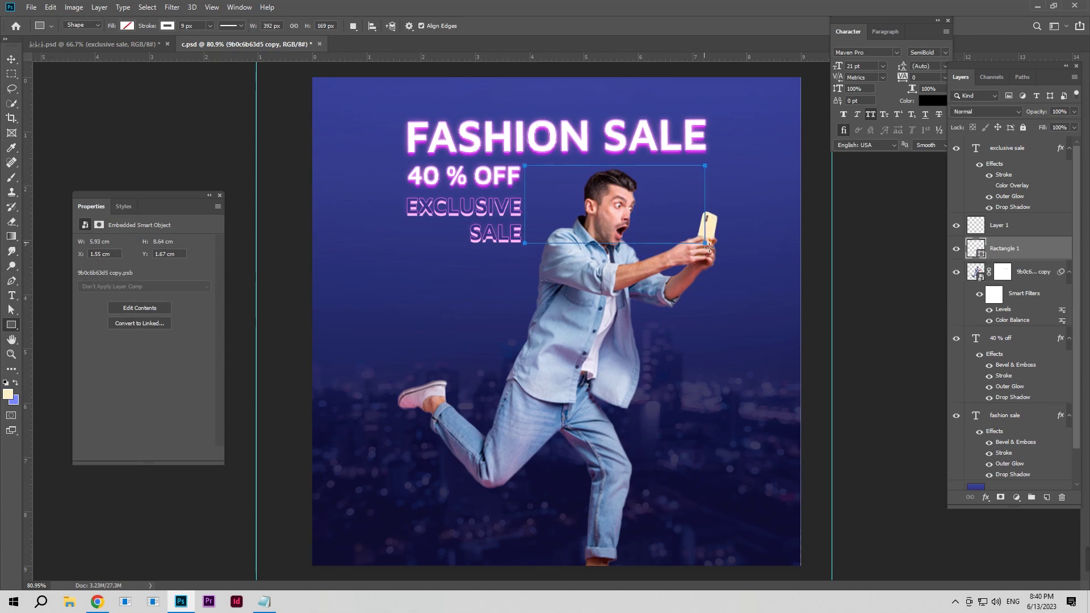
drag(149, 26, 138, 31)
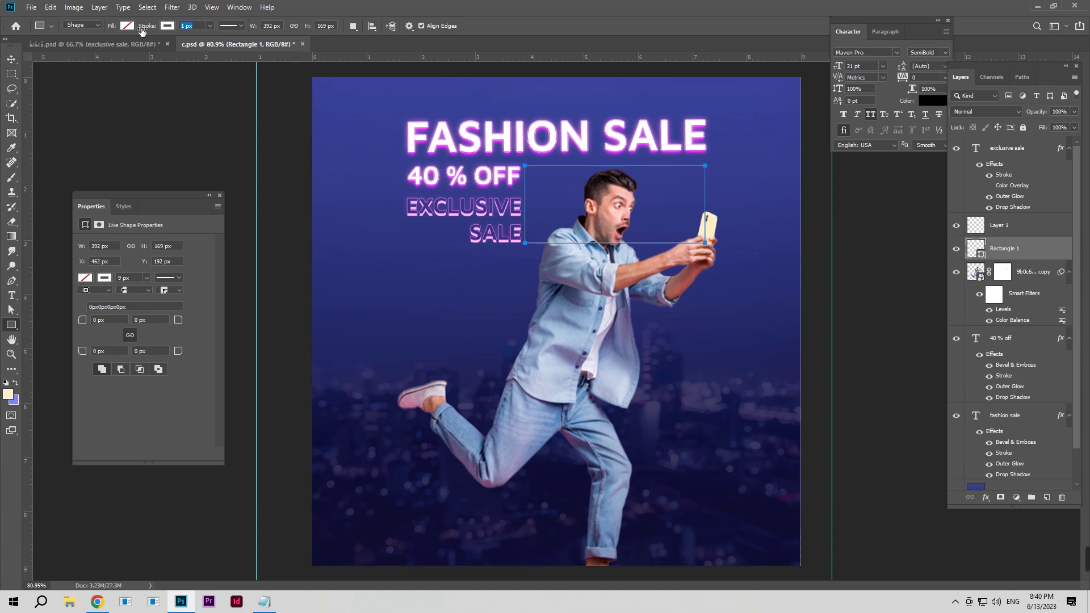
Set the rectangle's stroke colour to a light pink, #cb1bf0, sampled from the neon text
click(167, 27)
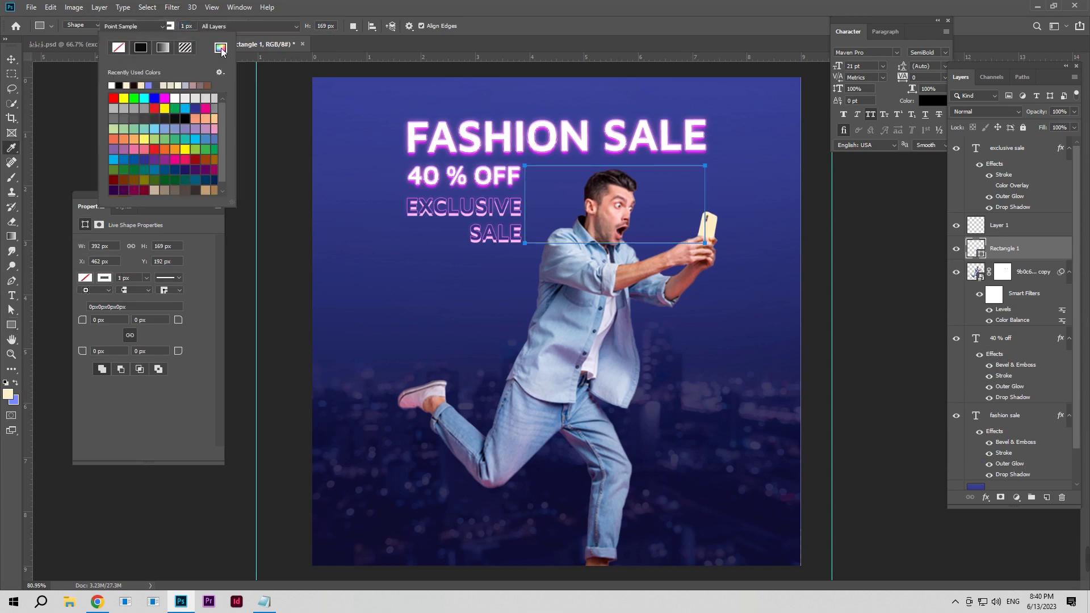
click(221, 50)
click(574, 154)
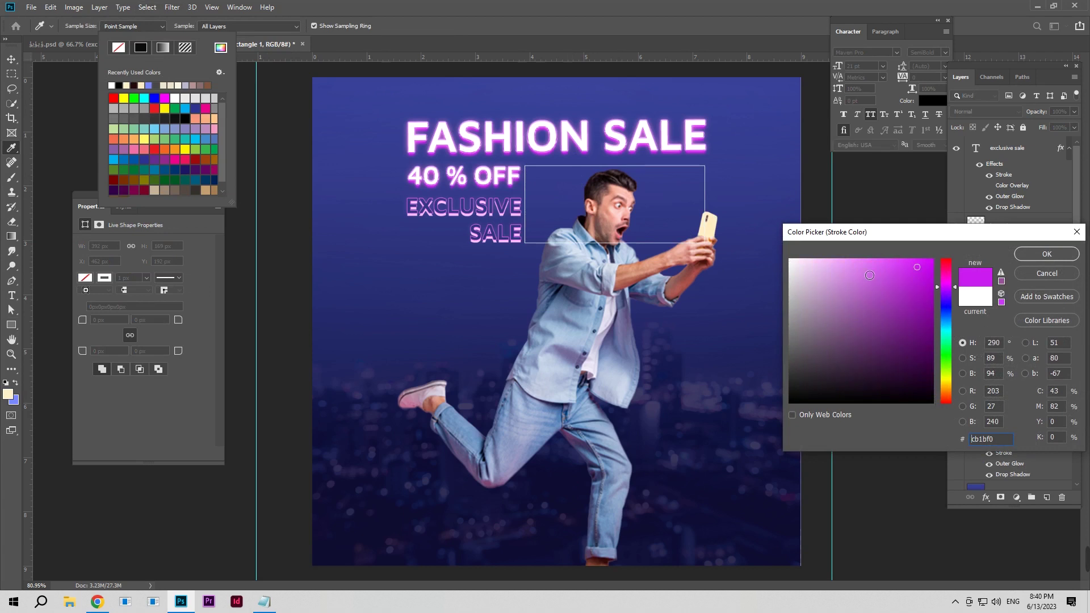
drag(852, 272, 820, 248)
click(1047, 255)
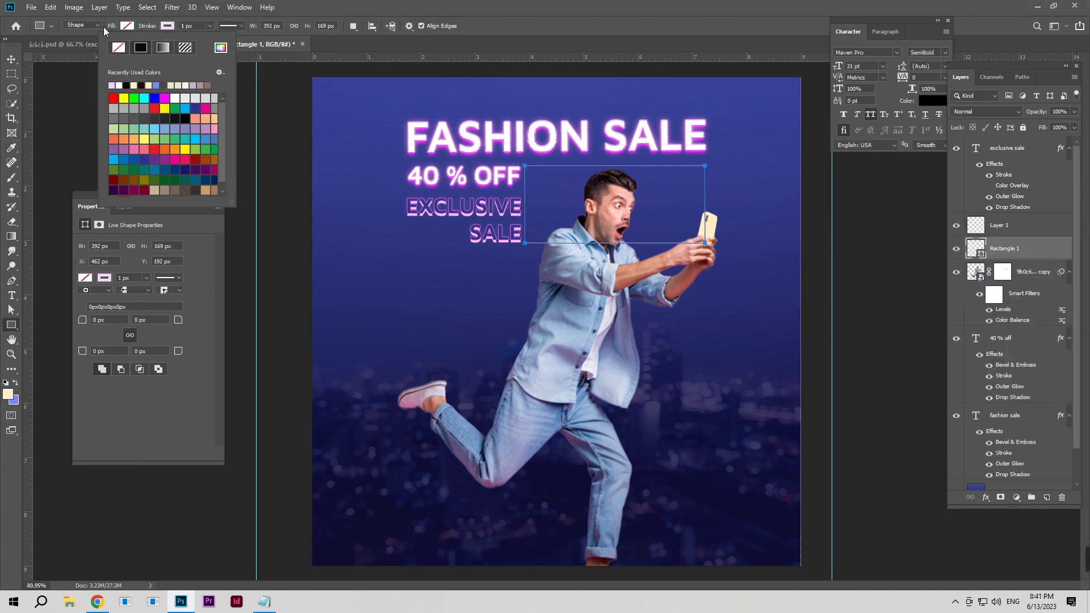
click(11, 59)
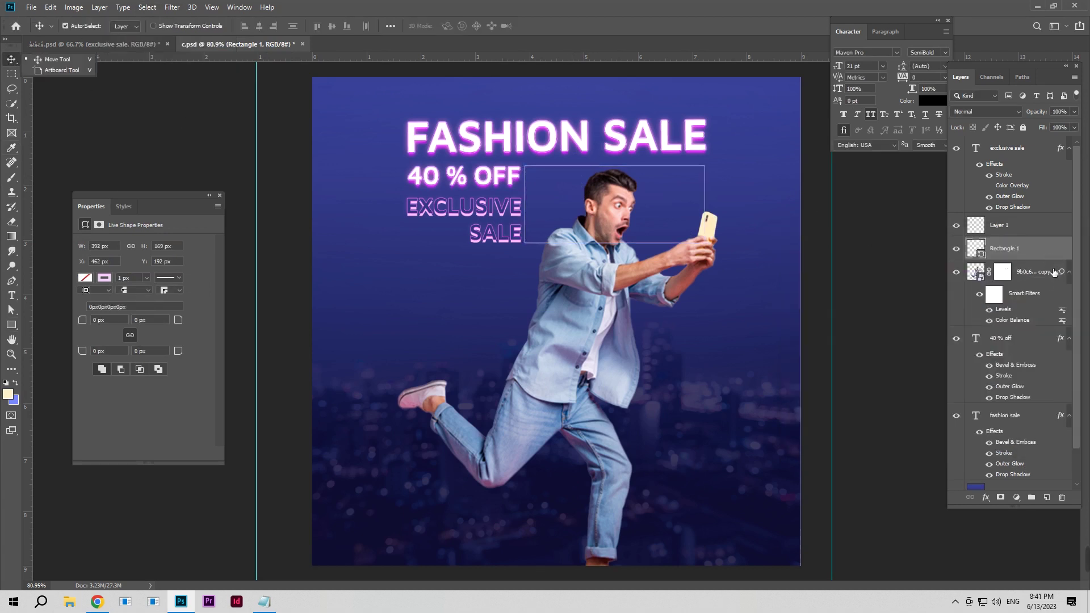
right_click(1008, 387)
key(Escape)
key(h)
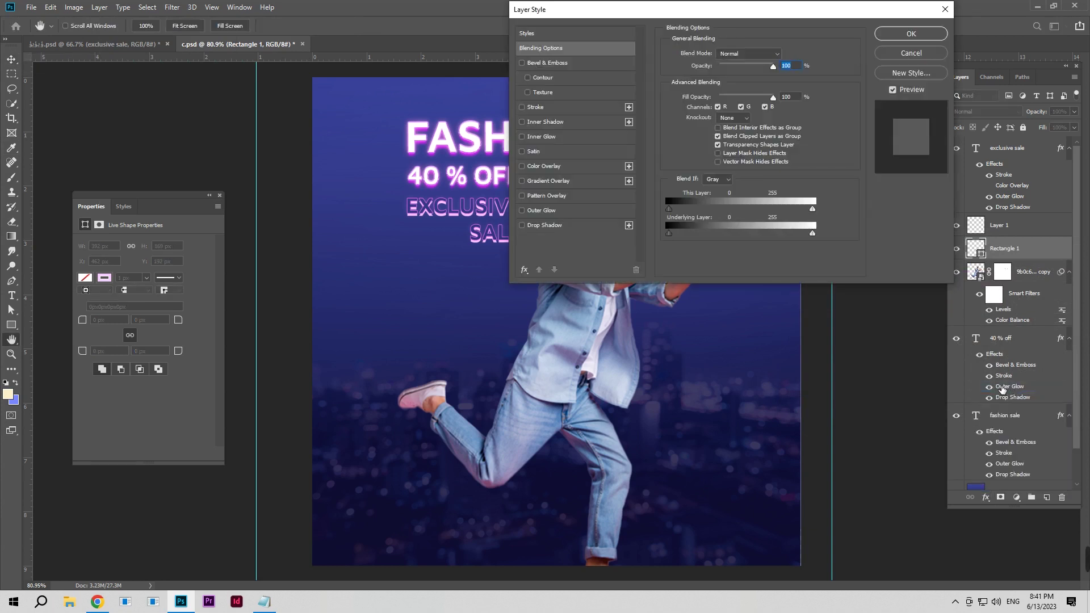
Add a drop shadow to the rectangle with size 0, angle 65 and distance 6
click(565, 226)
drag(597, 16, 744, 234)
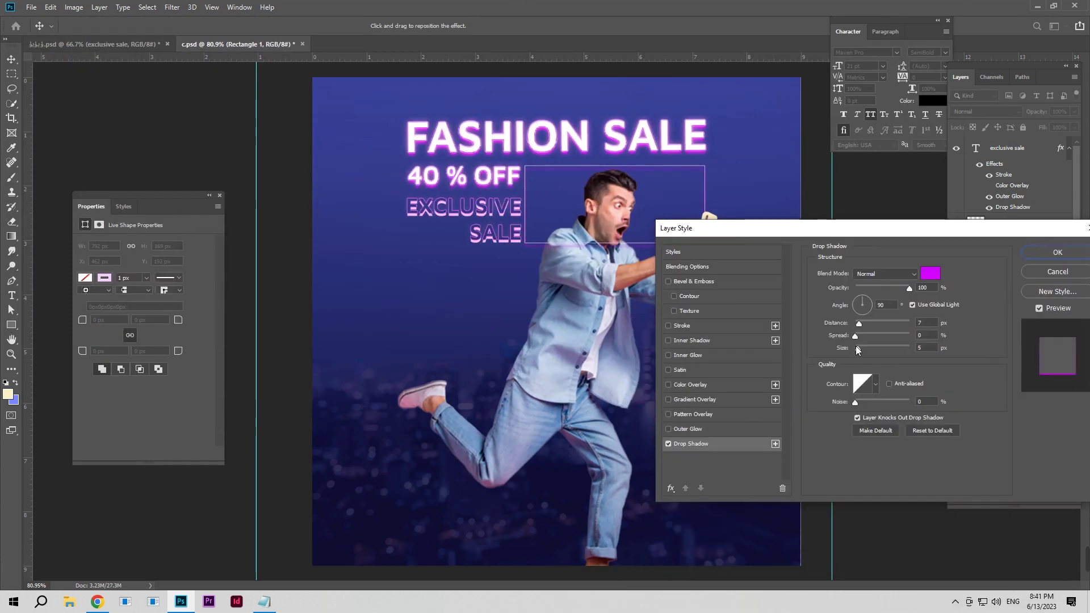
drag(854, 347, 851, 347)
click(864, 300)
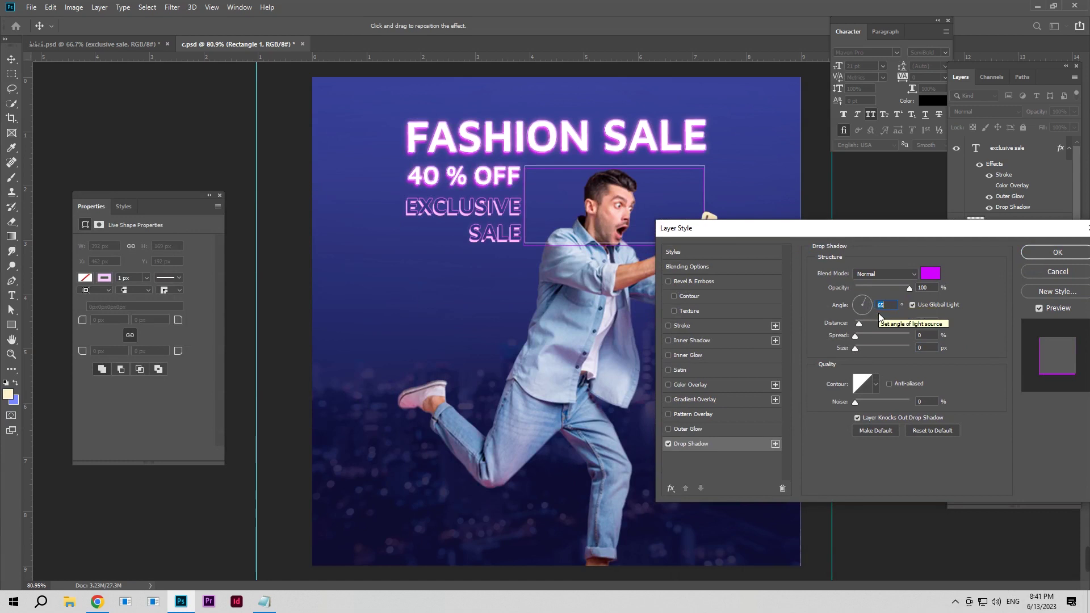
click(935, 324)
key(Down)
Make the drop shadow a muted purple, add an Outer Glow, and apply the styles
click(930, 273)
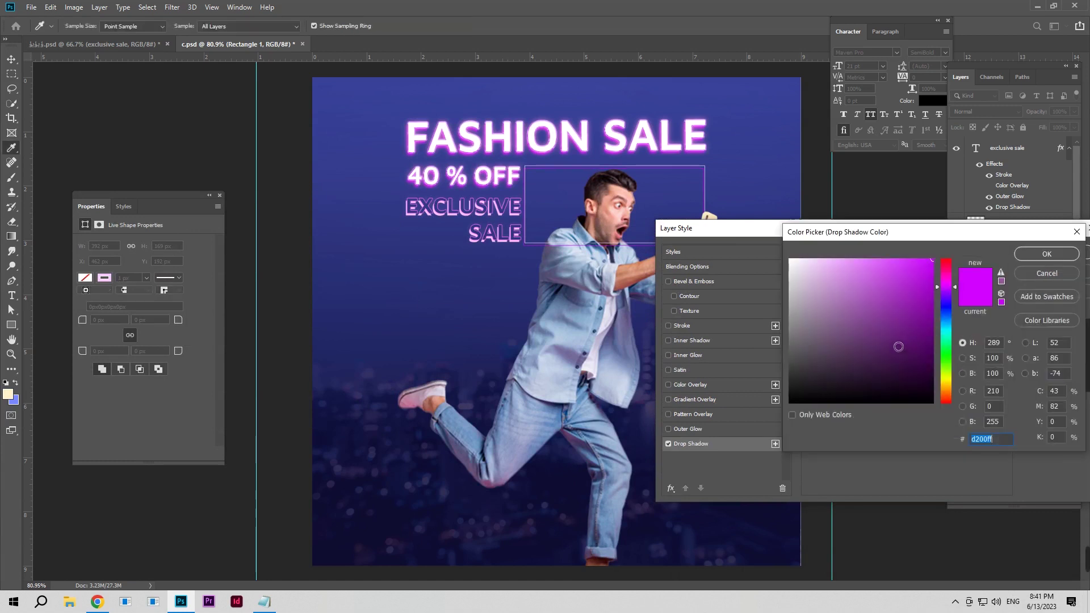
click(915, 294)
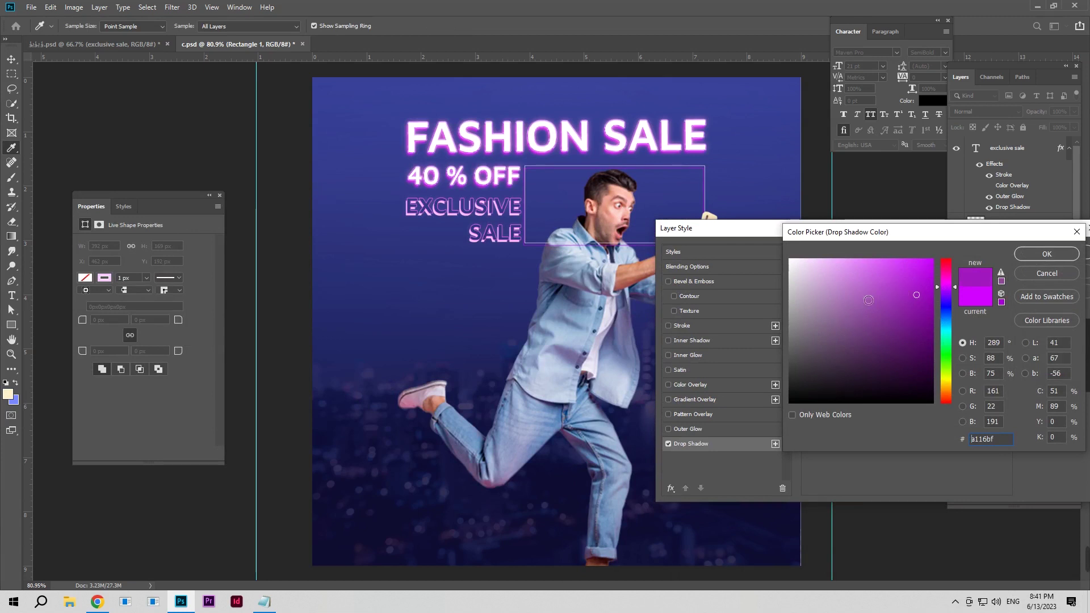
click(860, 296)
click(876, 302)
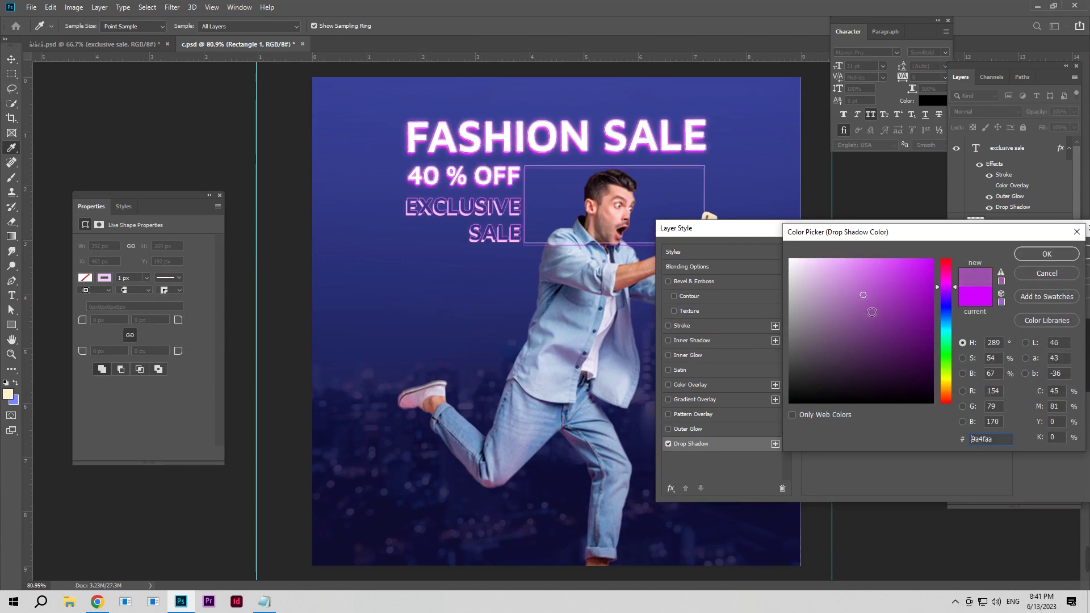
click(864, 293)
click(1032, 253)
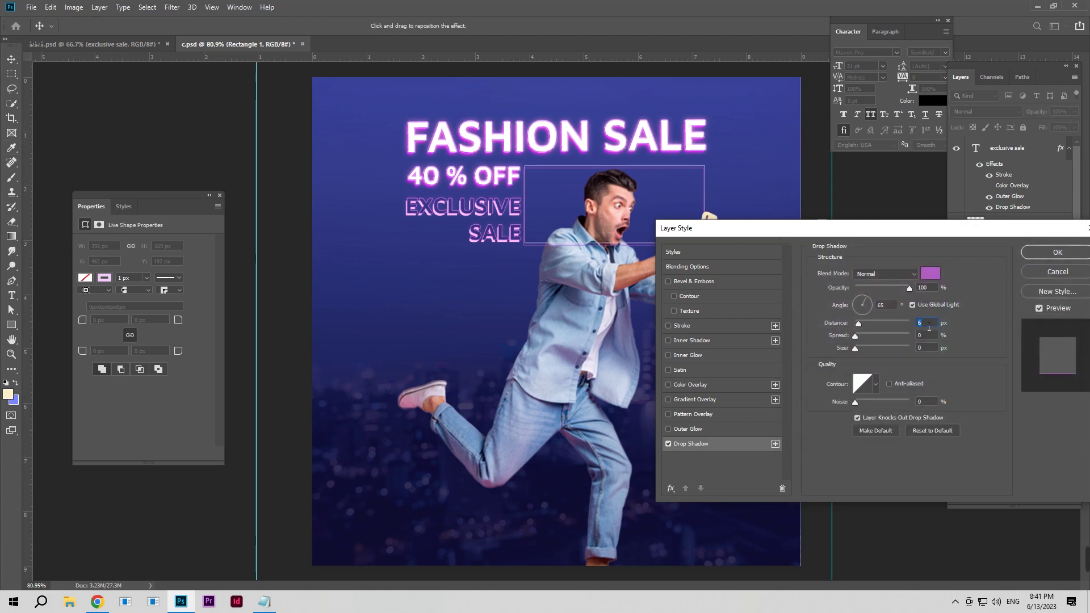
click(714, 429)
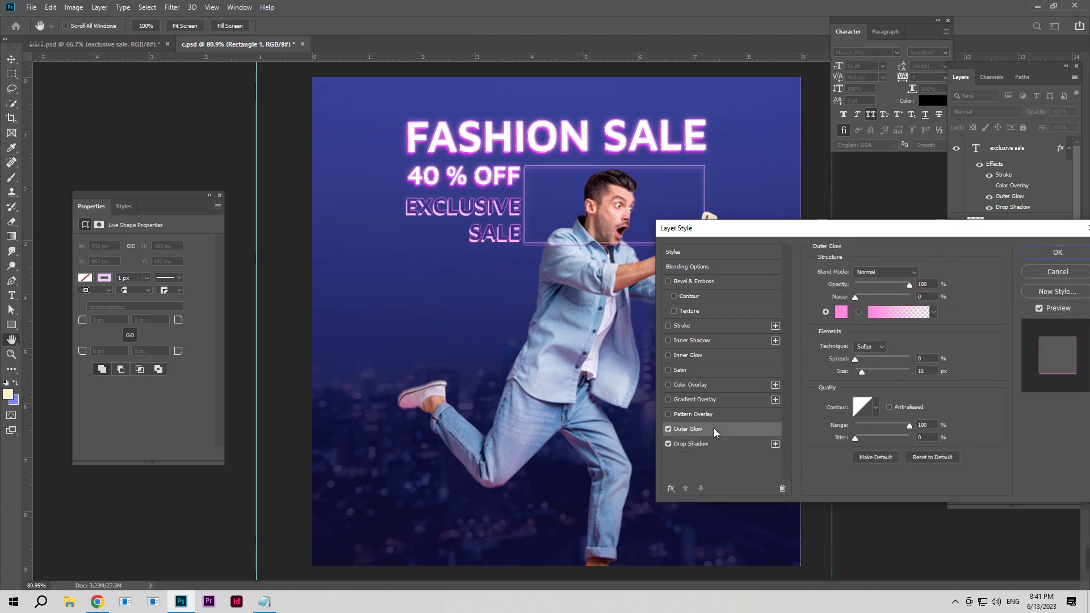
click(1049, 251)
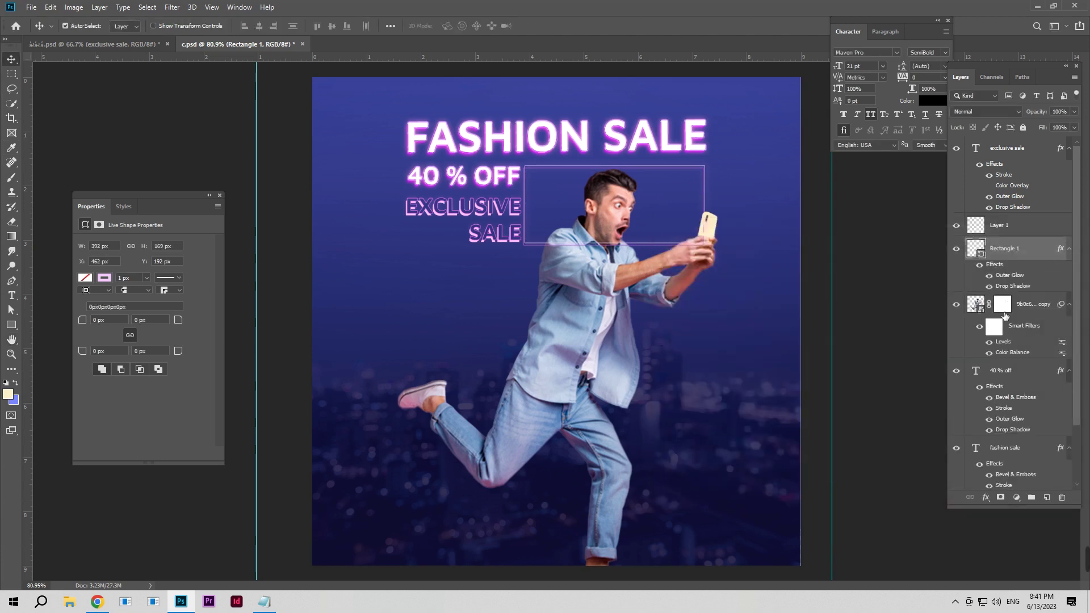
Mask Rectangle 1 and paint out its right and bottom edges with a 52 px black brush
click(1001, 497)
click(12, 177)
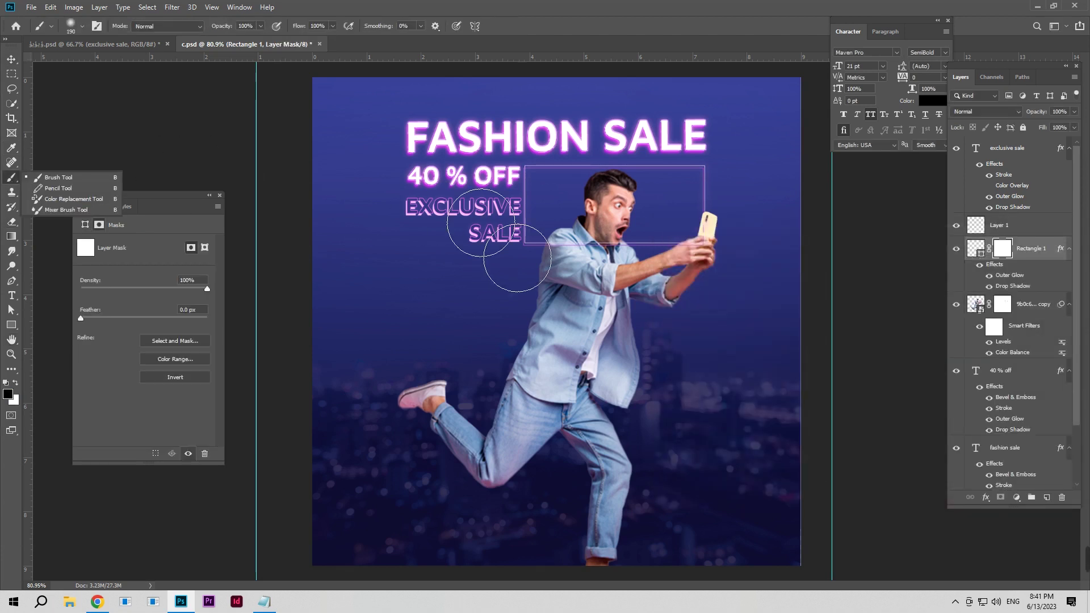
right_click(484, 223)
key(Escape)
drag(596, 336, 688, 297)
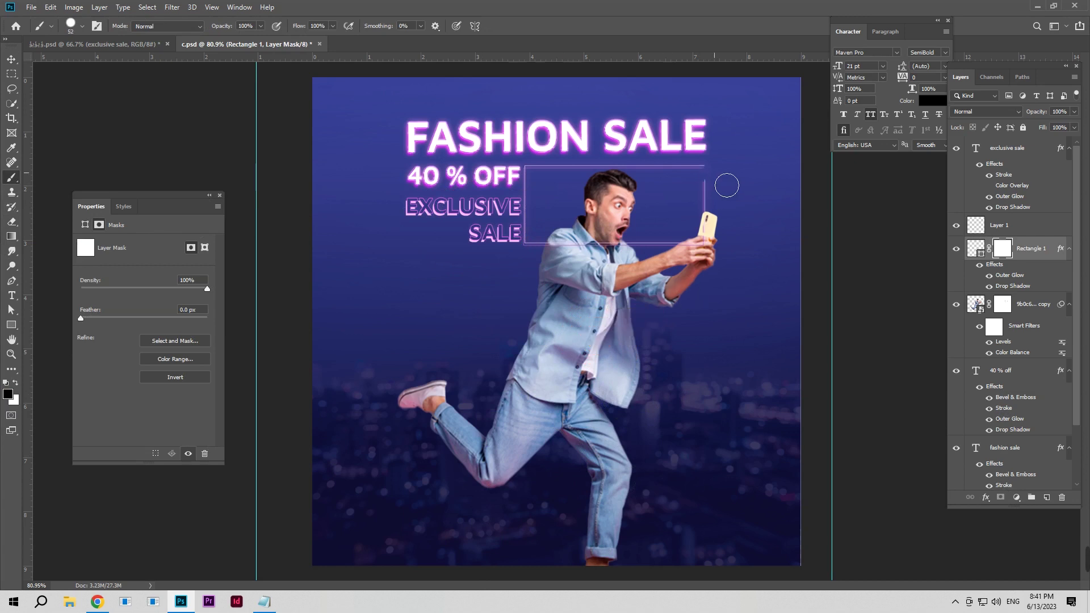
drag(726, 185, 719, 272)
drag(530, 244, 681, 244)
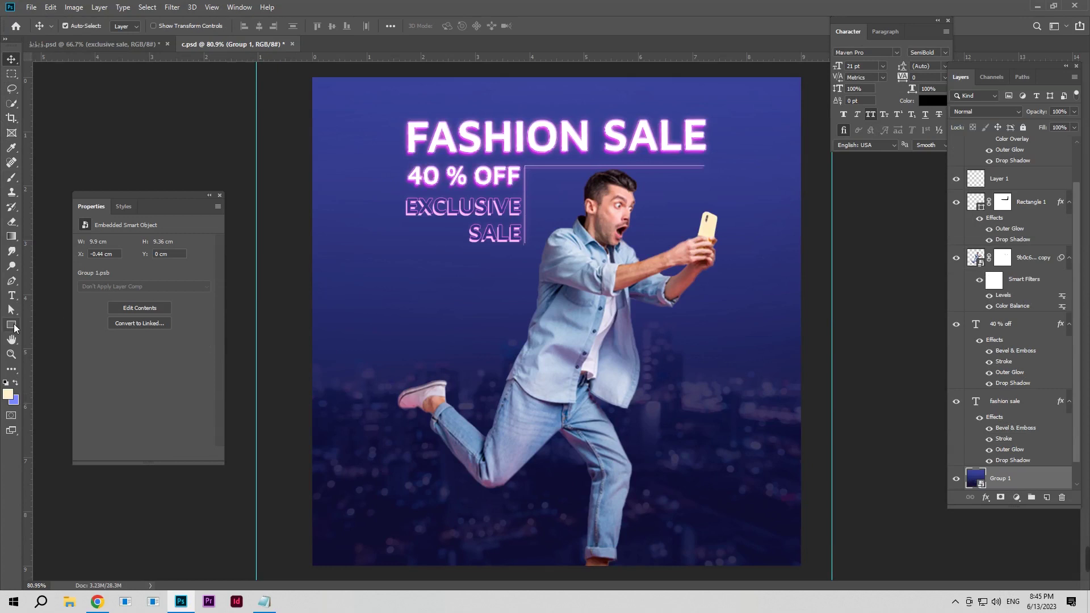
Draw a rounded rectangle across the whole canvas with a 1 px stroke
right_click(10, 325)
click(54, 335)
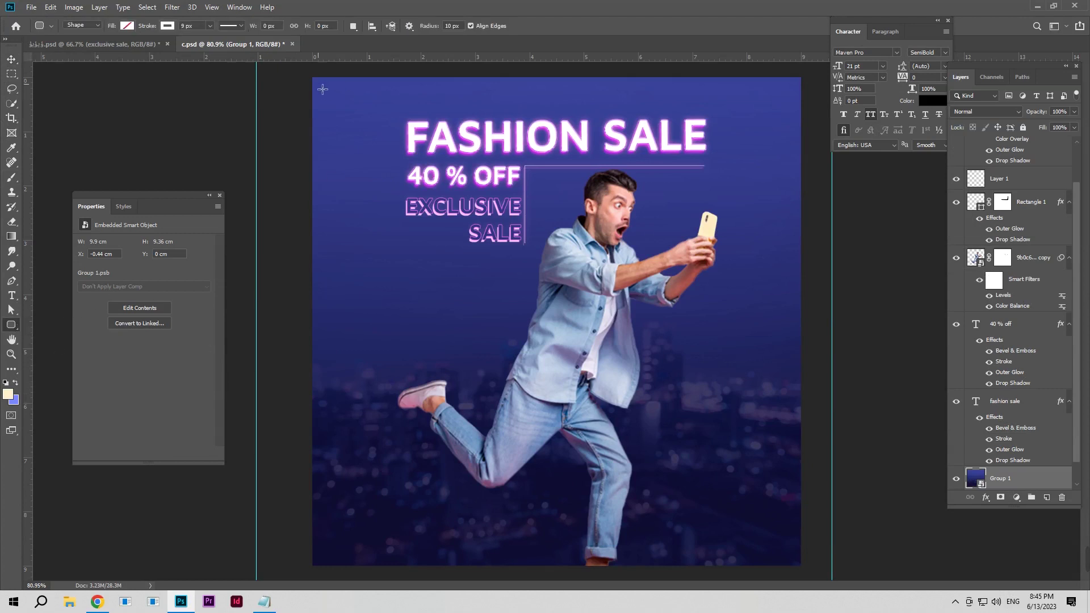
drag(321, 85, 802, 581)
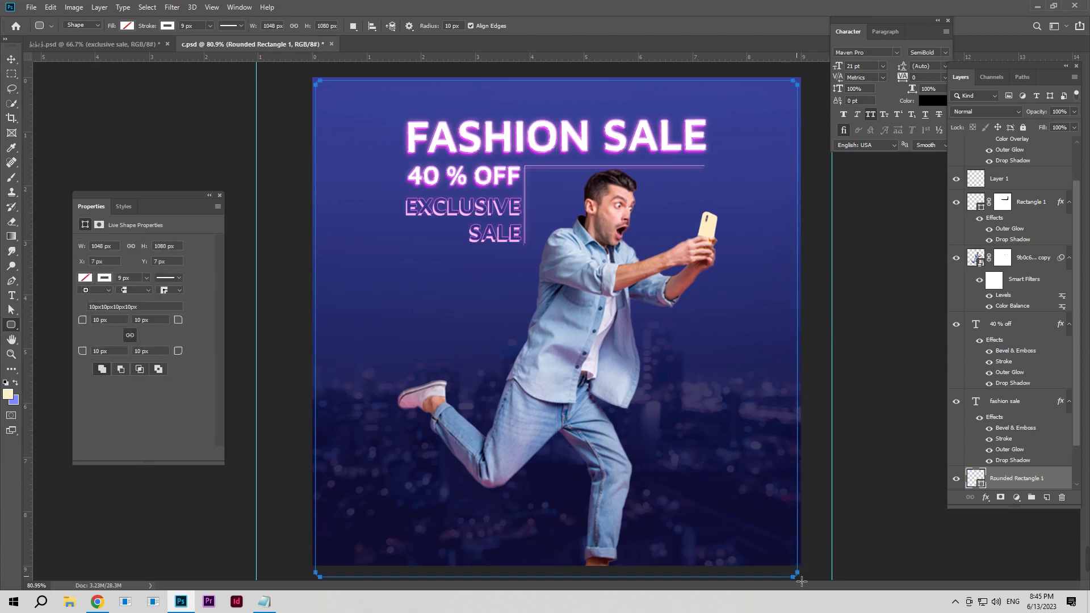
drag(155, 29, 98, 53)
Make the border's stroke light pink and reselect the man's photo layer
click(12, 59)
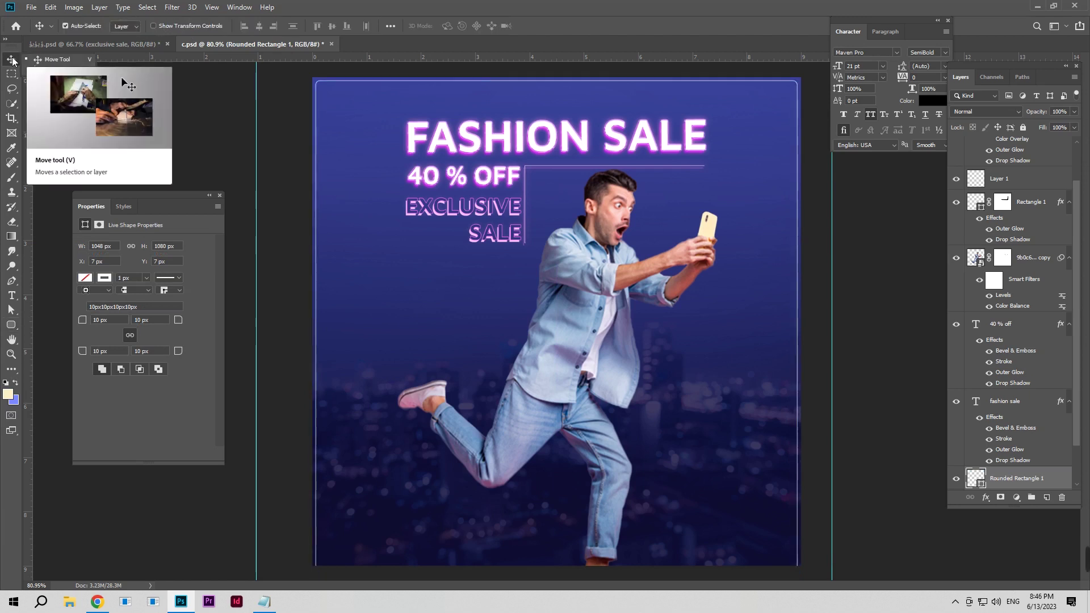
right_click(11, 60)
click(11, 325)
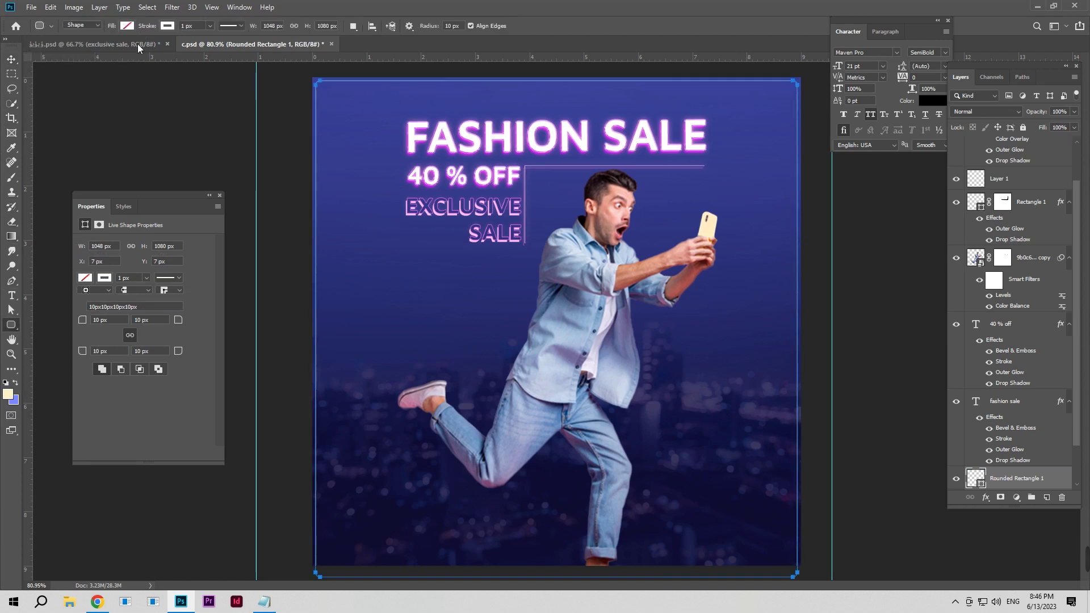
click(128, 26)
click(113, 86)
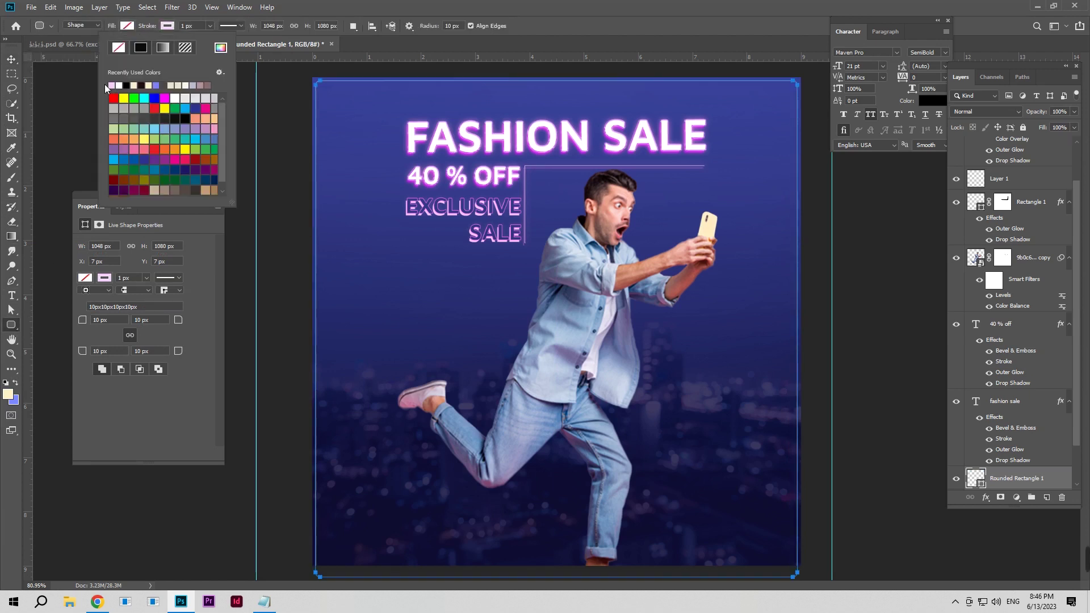
click(11, 59)
right_click(12, 59)
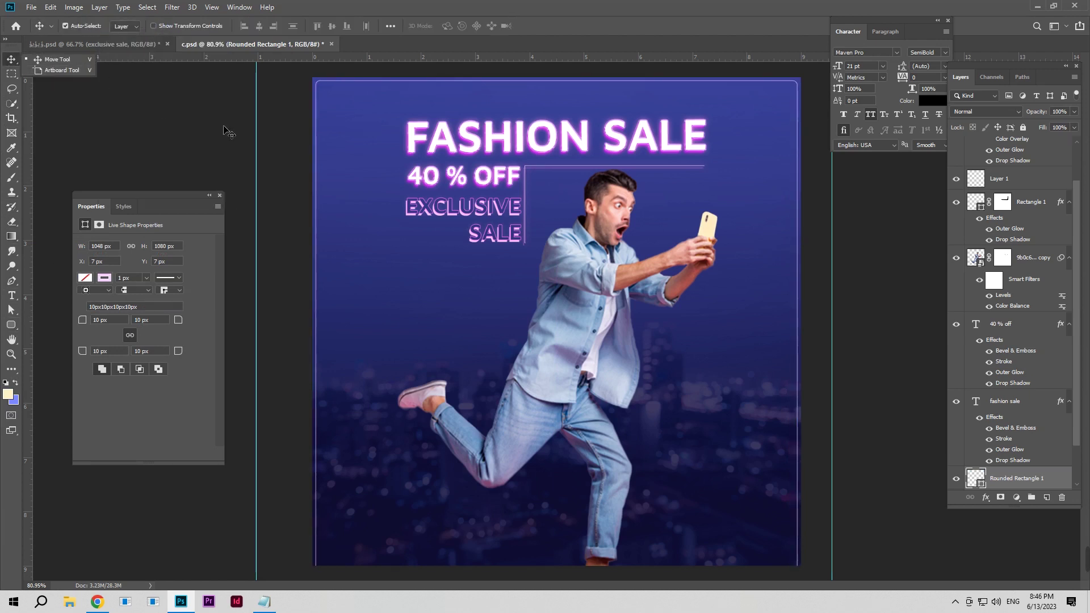
click(594, 258)
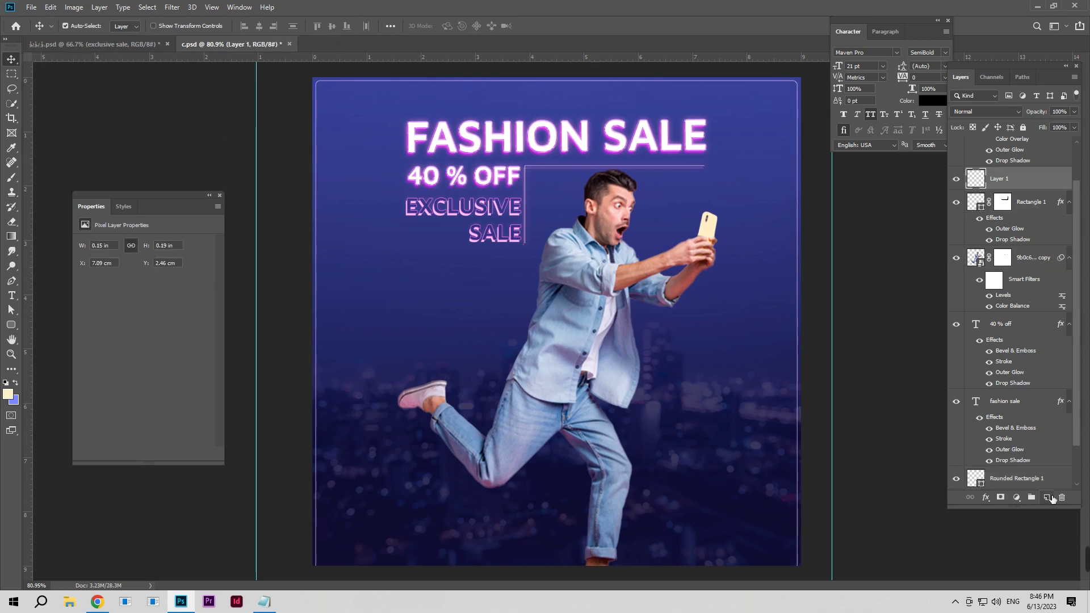
Add a new layer and draw a tall rectangle over the man
key(ctrl+shift+alt+n)
right_click(11, 324)
click(32, 325)
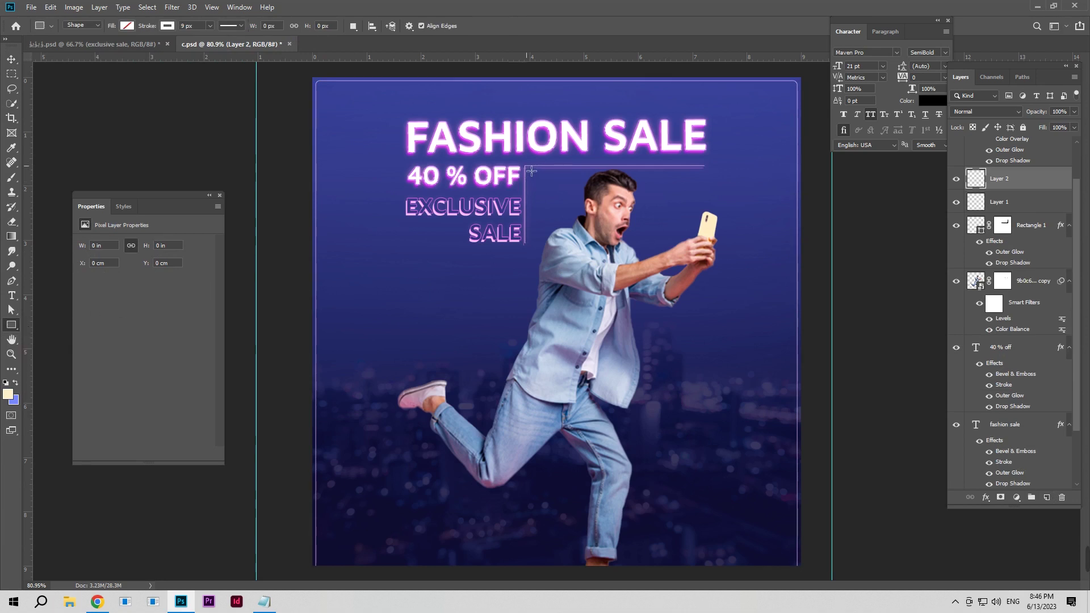
drag(530, 170, 708, 568)
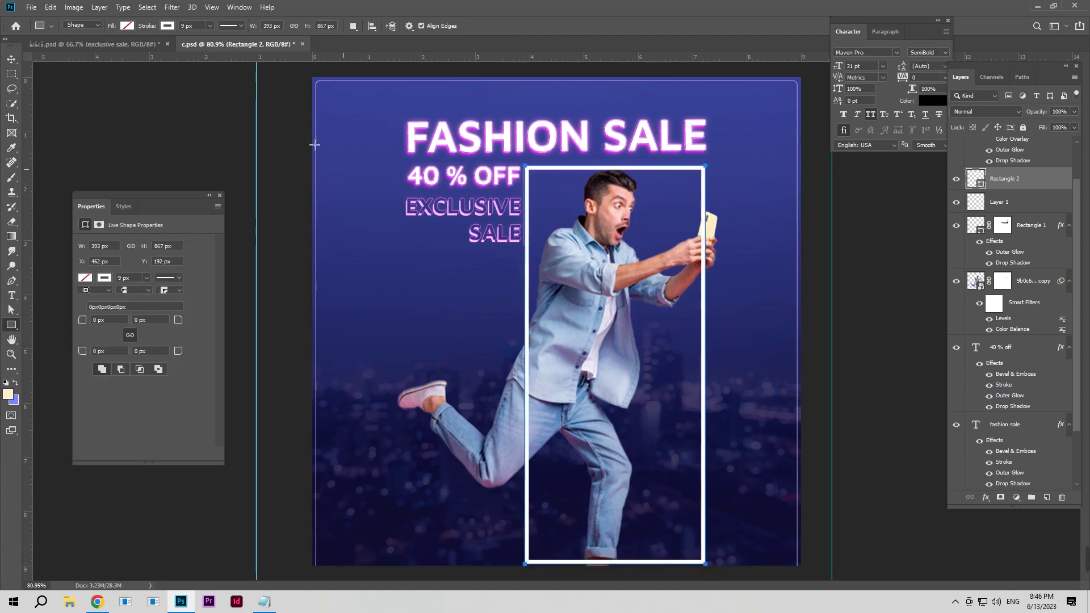
Give the rectangle no stroke and a bright purple #d45dff fill
click(167, 25)
click(118, 47)
click(126, 25)
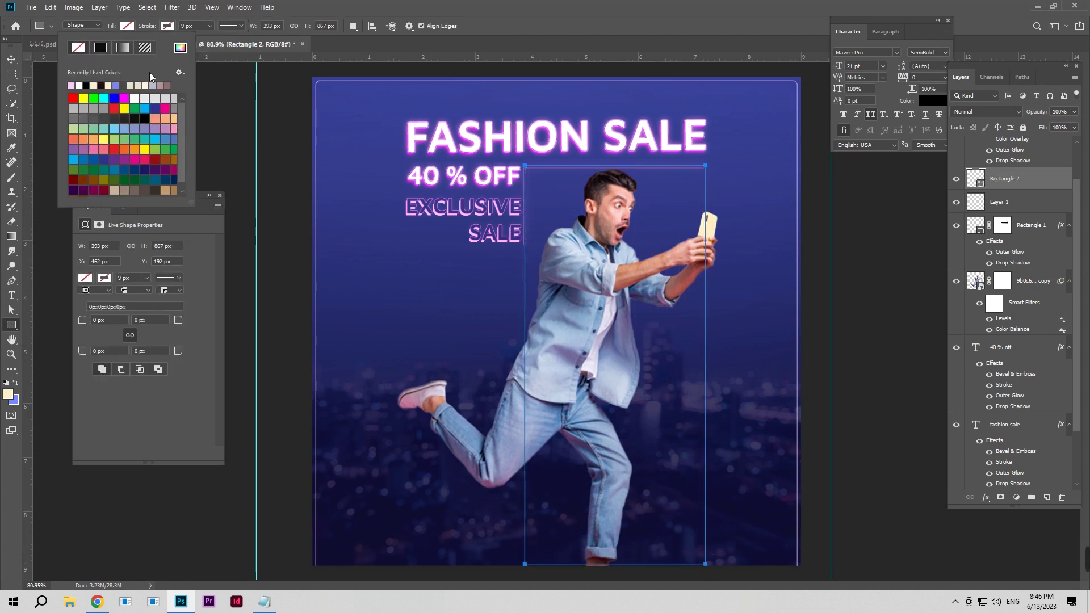
click(180, 48)
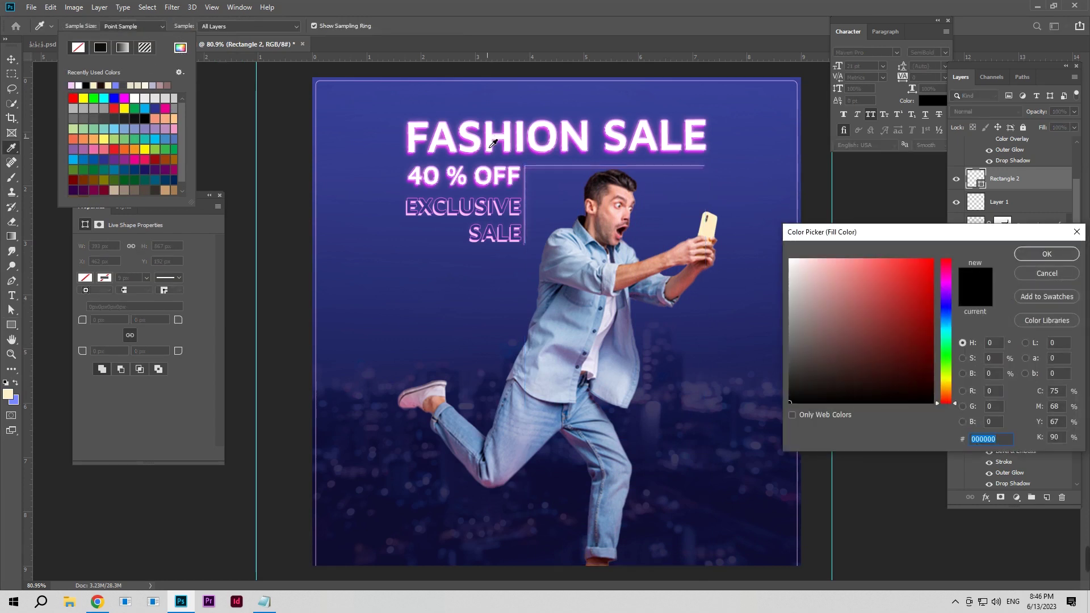
click(588, 157)
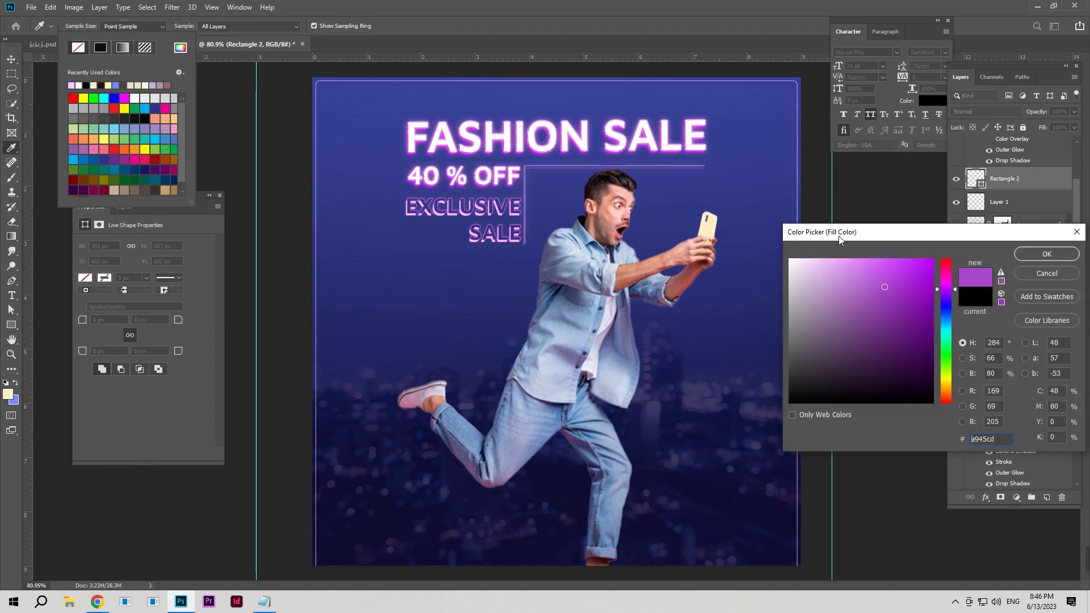
drag(884, 286, 880, 251)
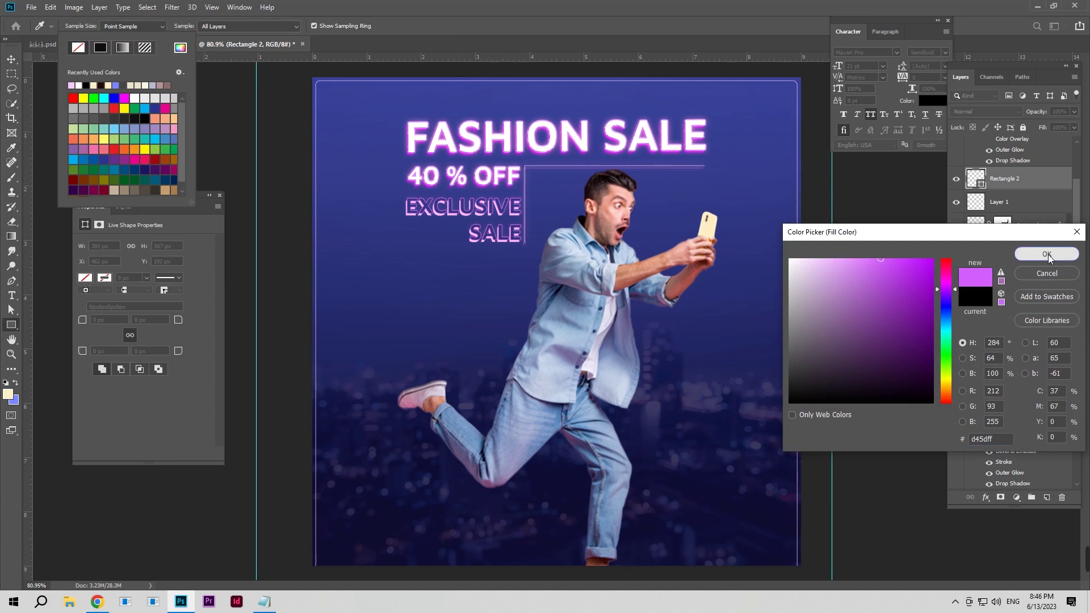
click(1047, 254)
Zoom out and start a Field Blur on the rectangle, converting it to a smart object
key(v)
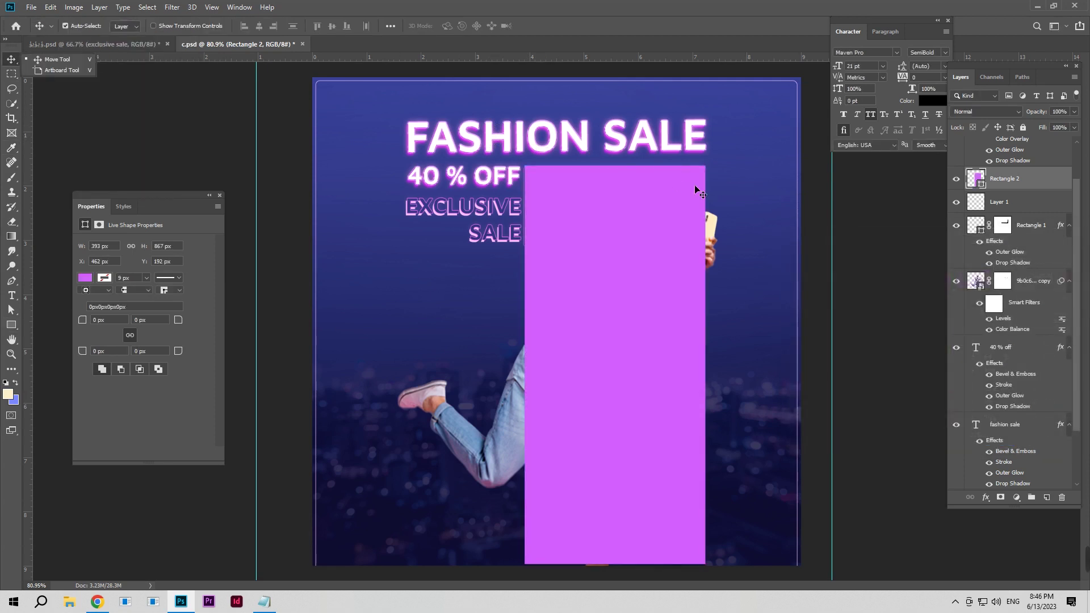
key(z)
drag(689, 346, 672, 351)
key(v)
click(172, 7)
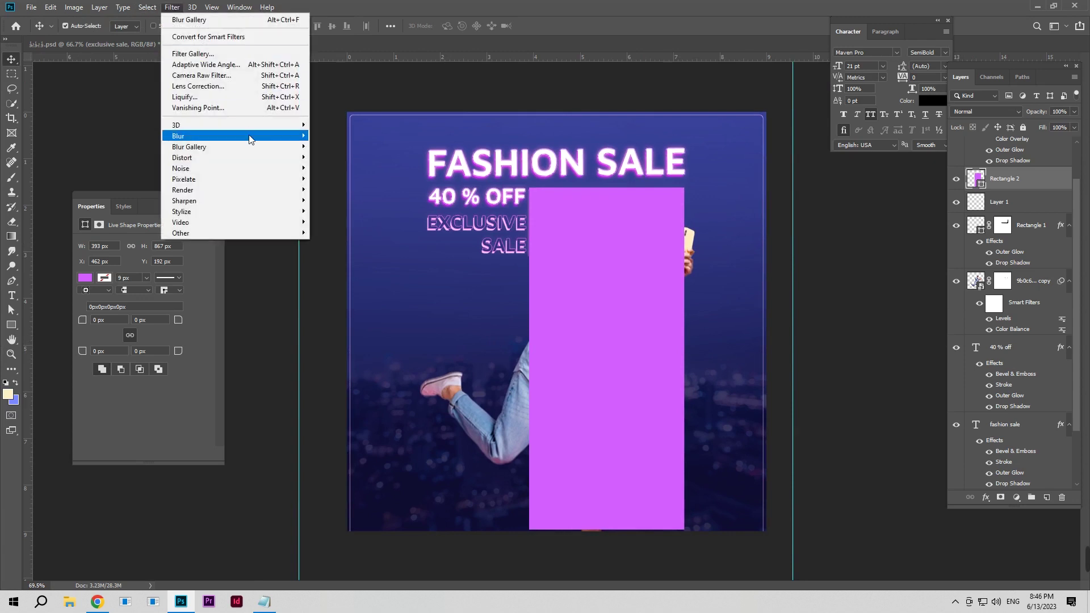
click(322, 146)
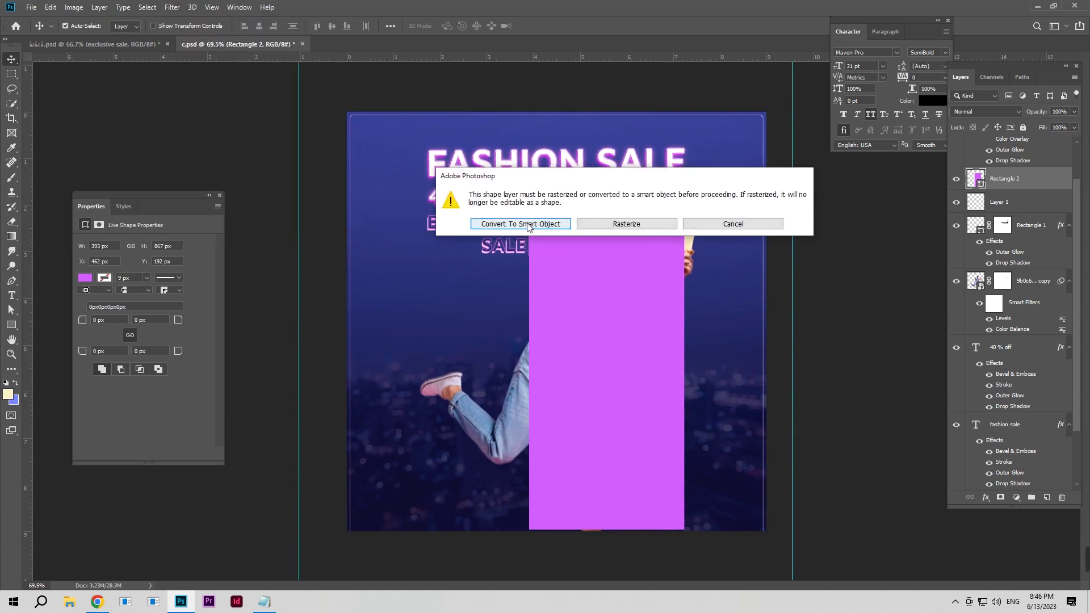
click(527, 225)
drag(483, 321, 533, 189)
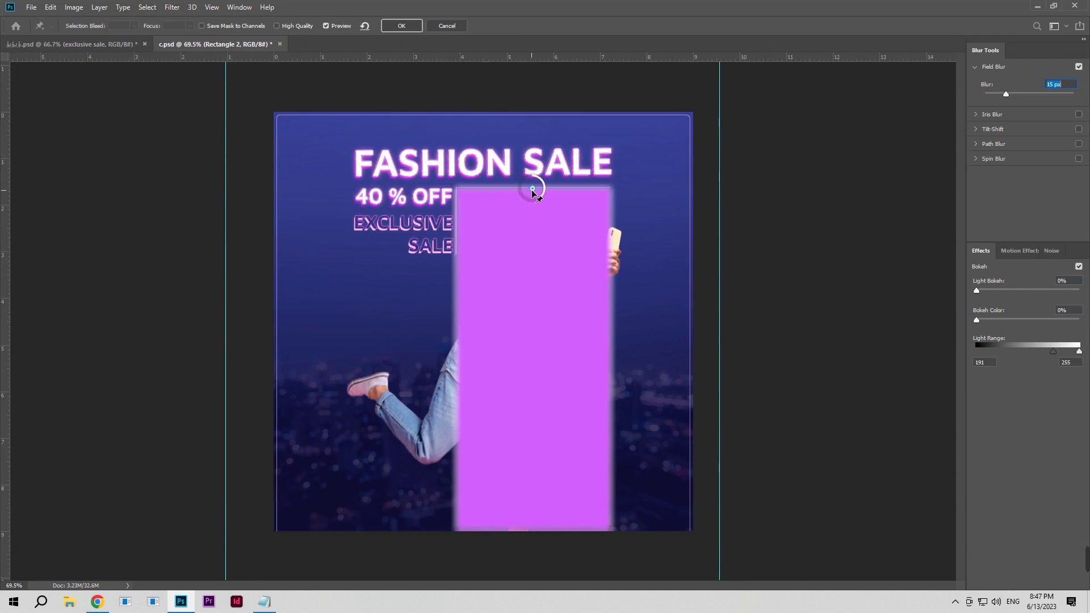
Set no blur at the top and a 102 px bottom pin, then apply and add a mask
drag(1006, 94, 984, 94)
click(533, 532)
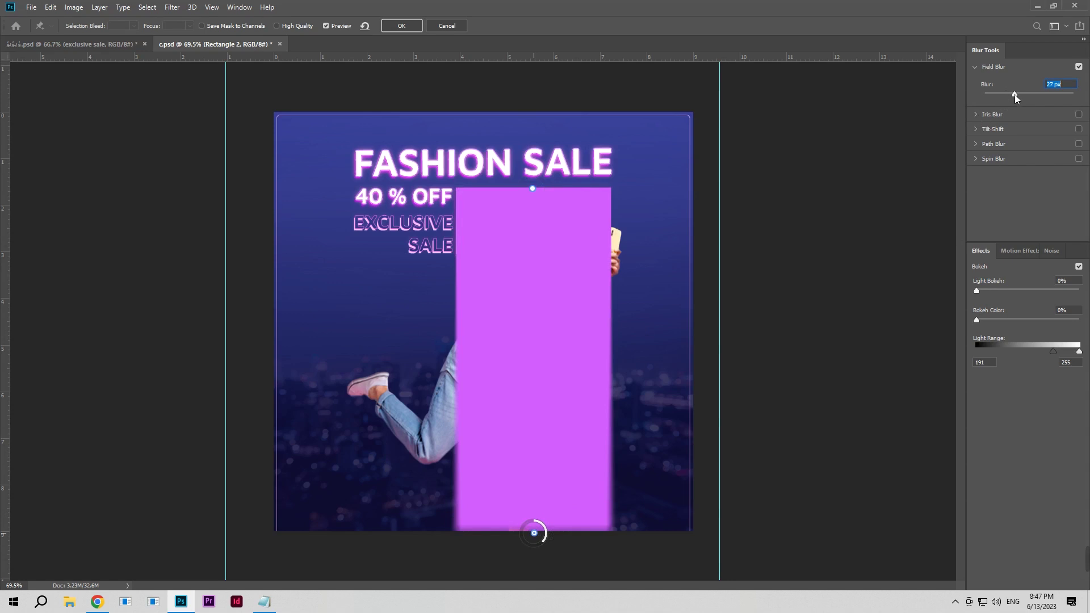
drag(1014, 94, 1023, 94)
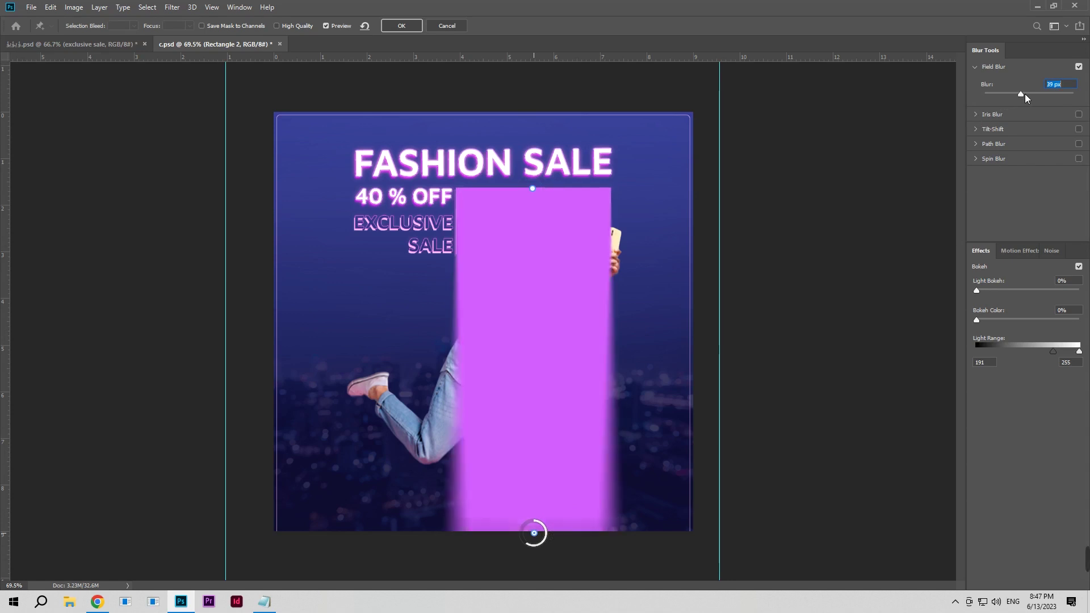
drag(1024, 94, 1030, 93)
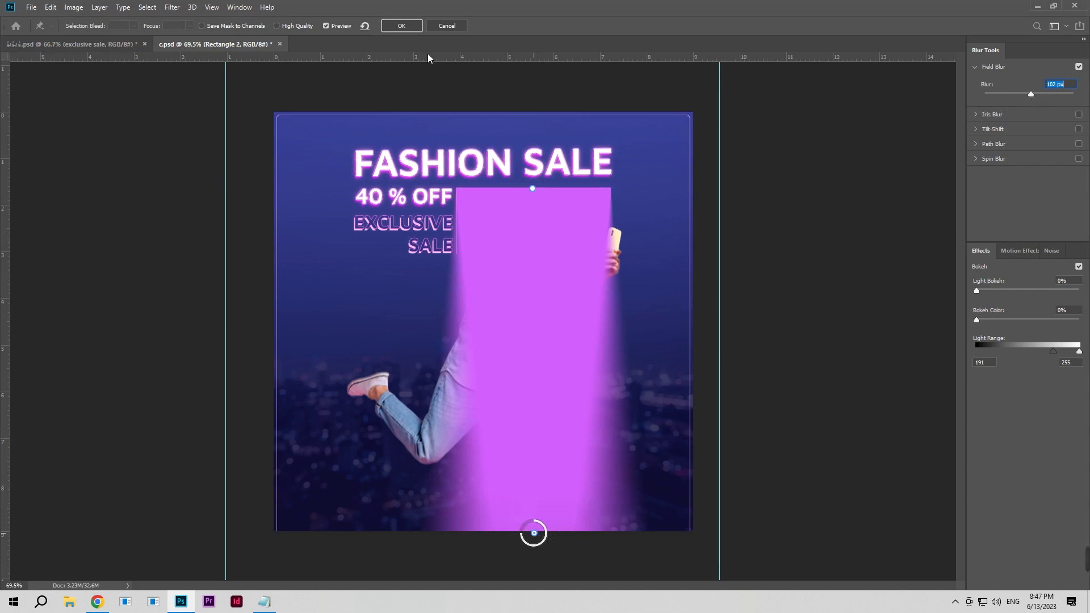
click(401, 25)
click(12, 236)
Draw a gradient on the mask fading the rectangle out over the man
click(1000, 497)
drag(605, 563, 608, 339)
drag(601, 149, 600, 144)
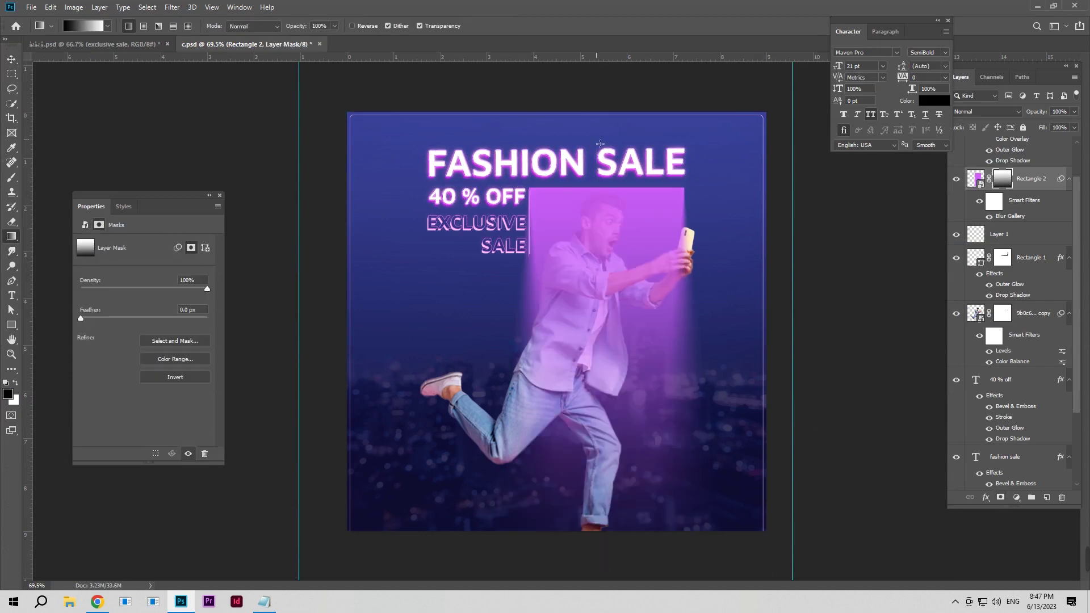
Let bright underlying areas show through via Blend If and set opacity to 43%
click(988, 497)
click(1019, 386)
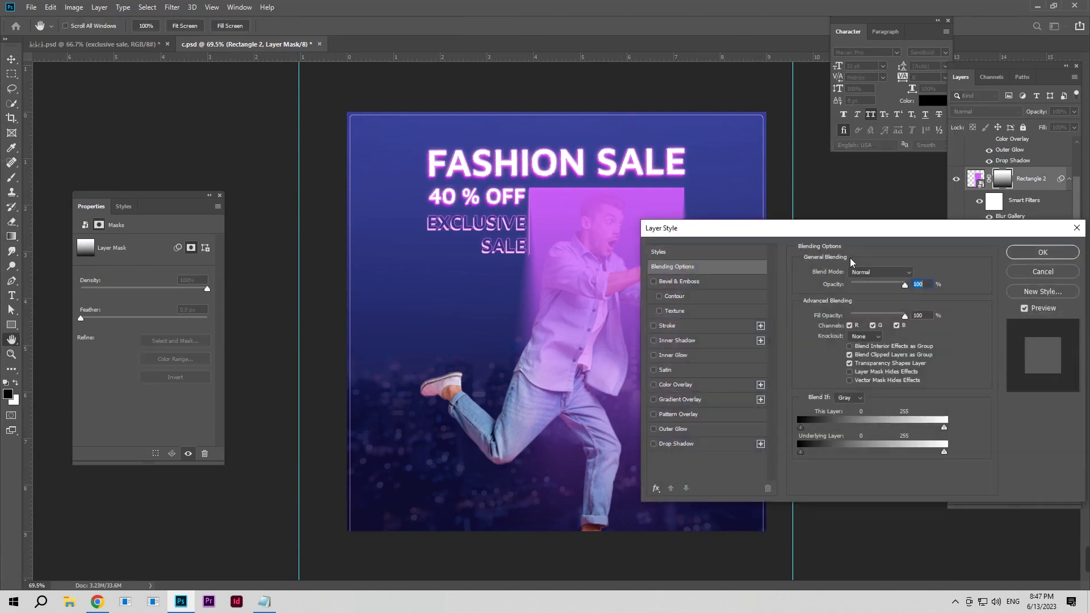
mouse_move(1002, 373)
mouse_down()
mouse_move(939, 376)
mouse_move(1002, 373)
mouse_up()
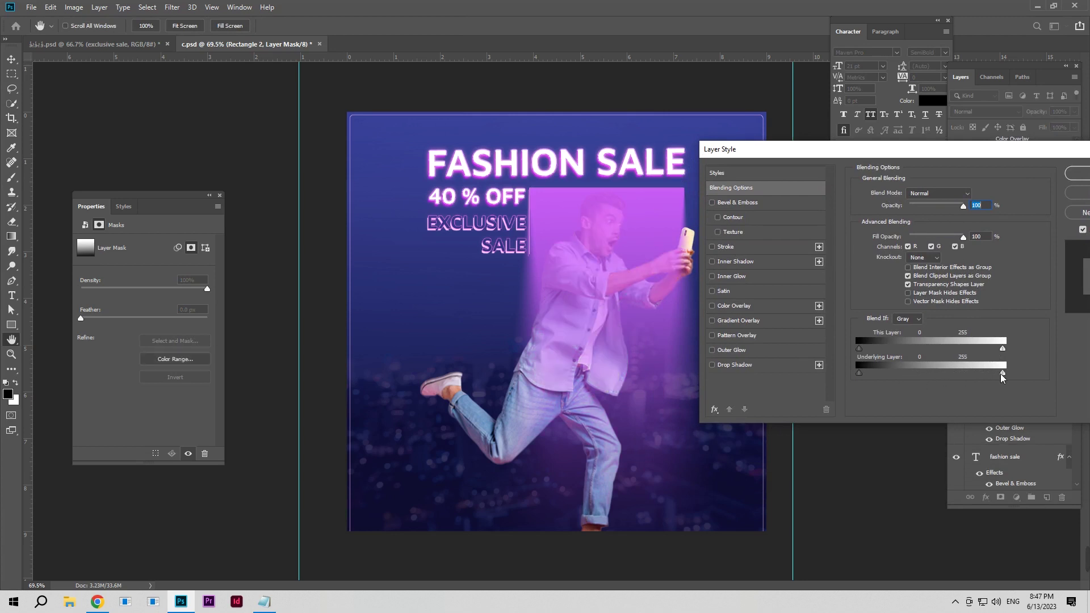
drag(993, 375, 952, 378)
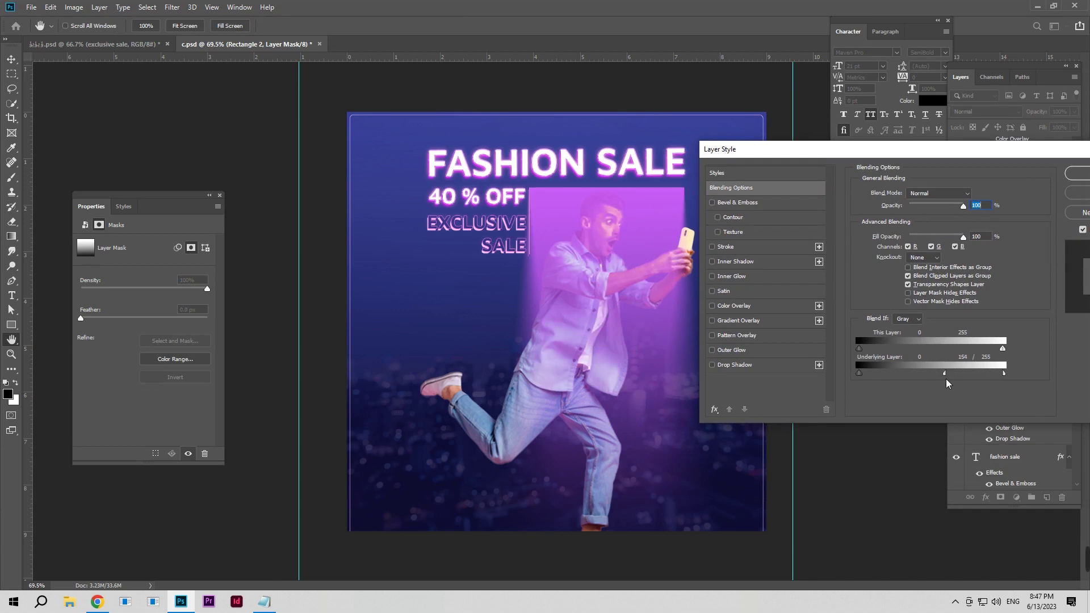
click(1080, 180)
drag(1043, 117, 1011, 117)
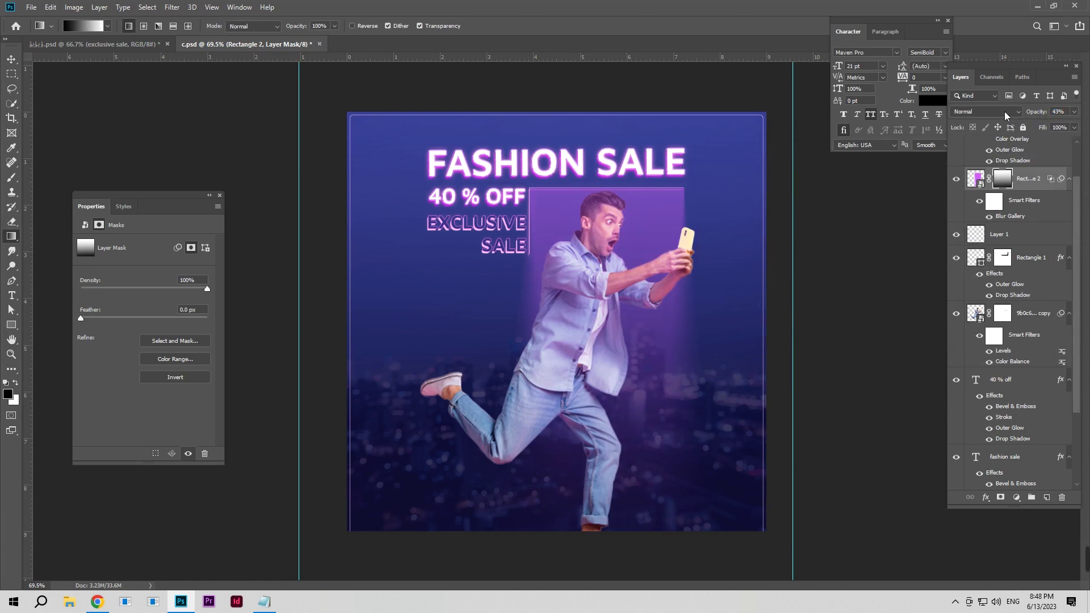
Keep Rectangle 2 in Normal mode at 33% opacity and duplicate it
click(1004, 111)
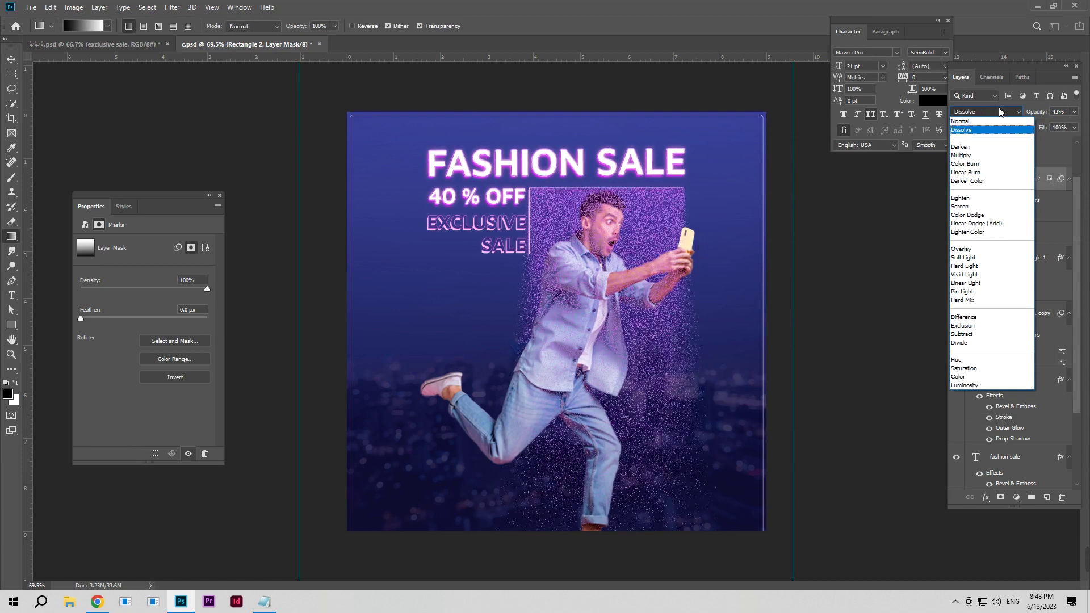
click(1000, 112)
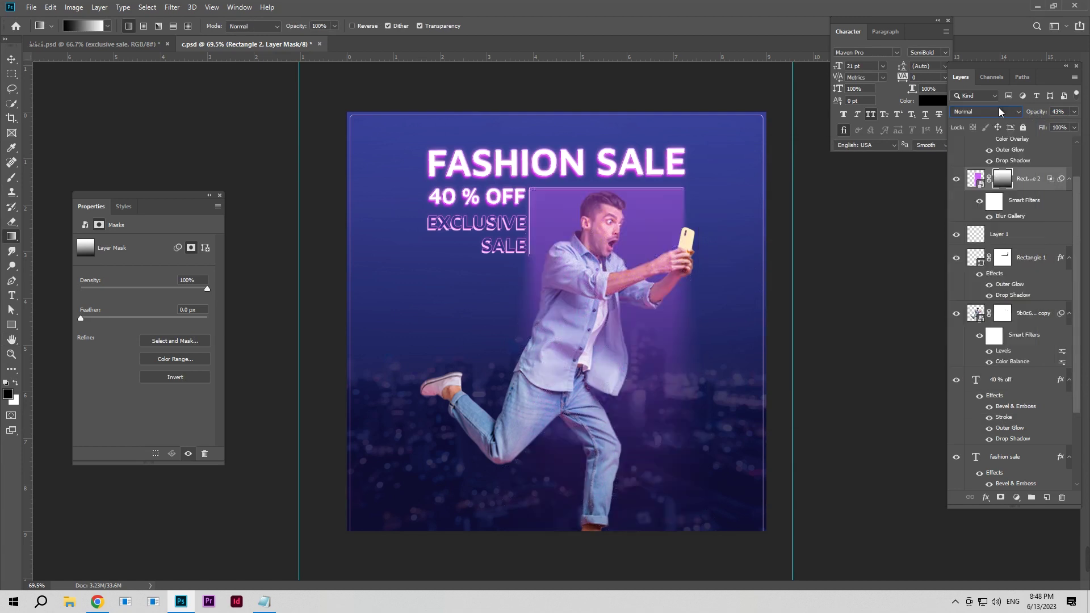
drag(1047, 113, 1028, 118)
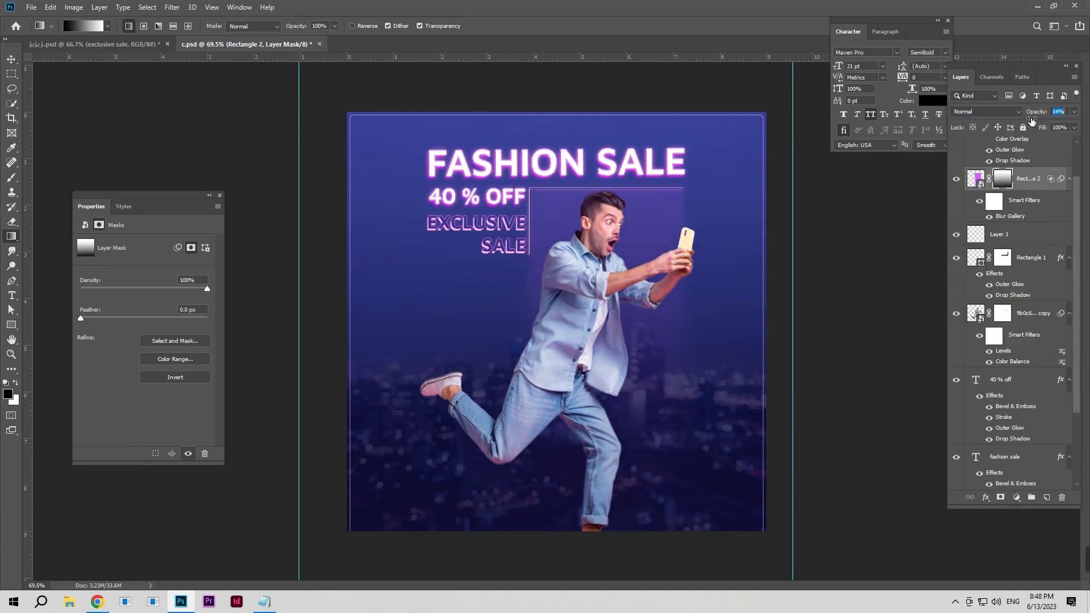
drag(1037, 121, 1043, 121)
click(975, 178)
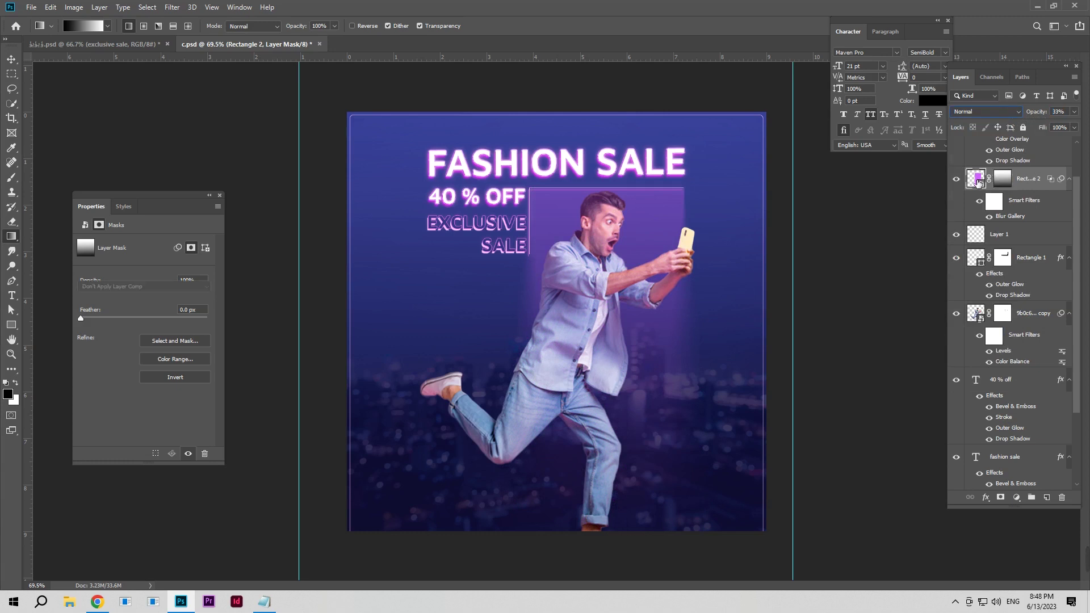
drag(976, 179, 981, 227)
click(986, 497)
Hide the copy over dark areas with Blend If and add a c430b4 magenta Color Overlay
click(1007, 392)
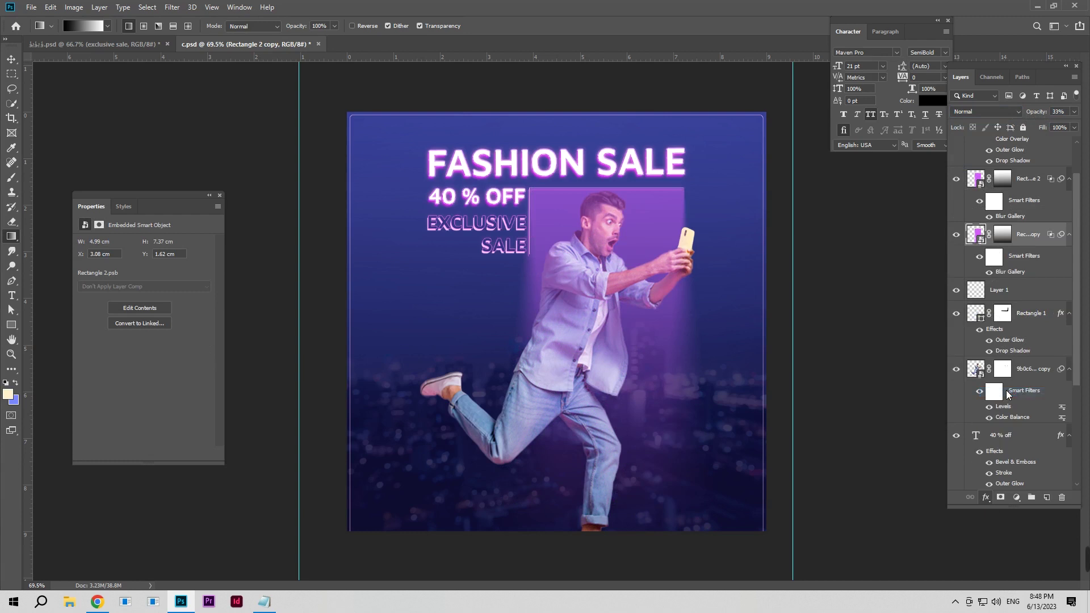
drag(834, 156, 890, 127)
drag(857, 347, 909, 346)
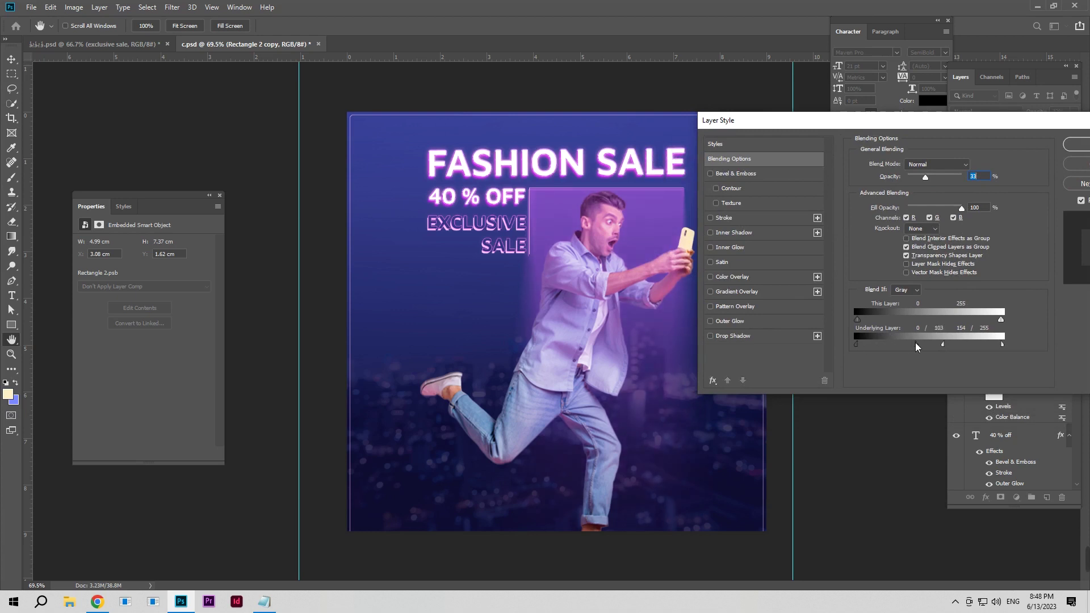
click(751, 277)
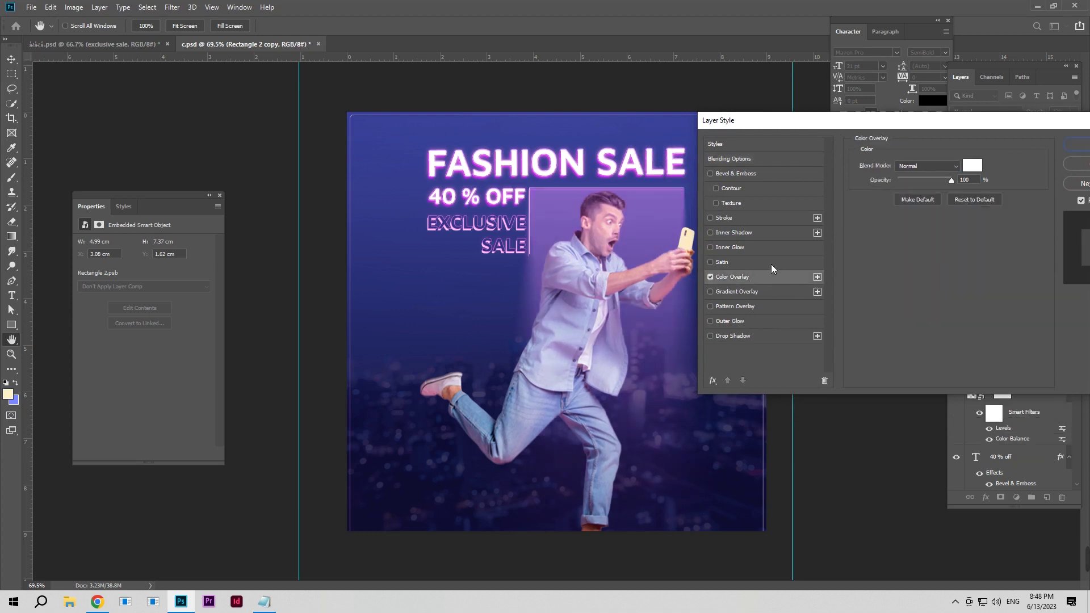
click(971, 166)
click(945, 282)
click(903, 297)
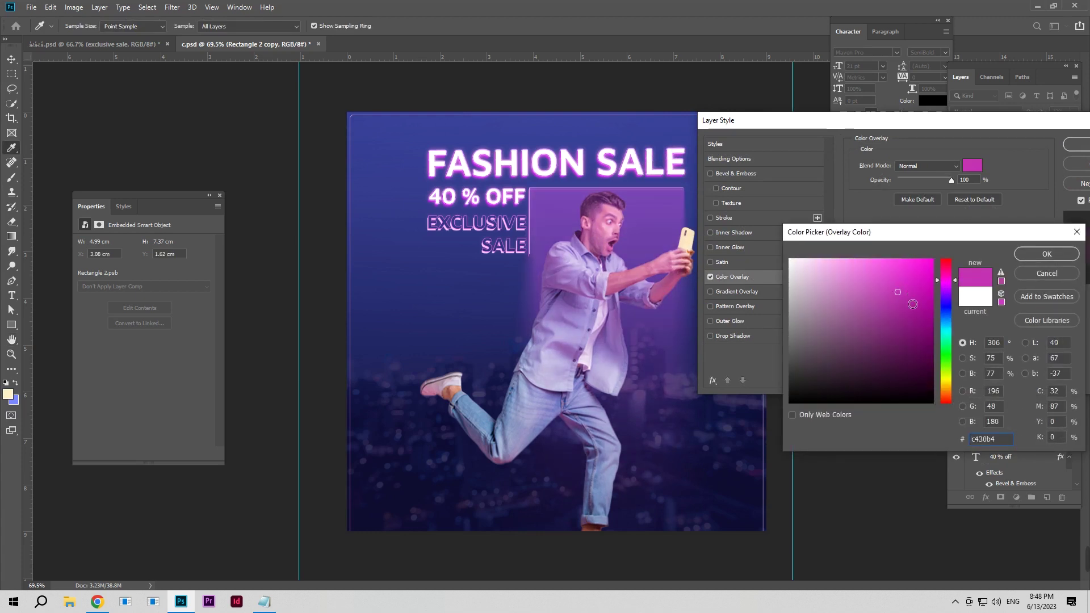
click(1045, 254)
click(1076, 144)
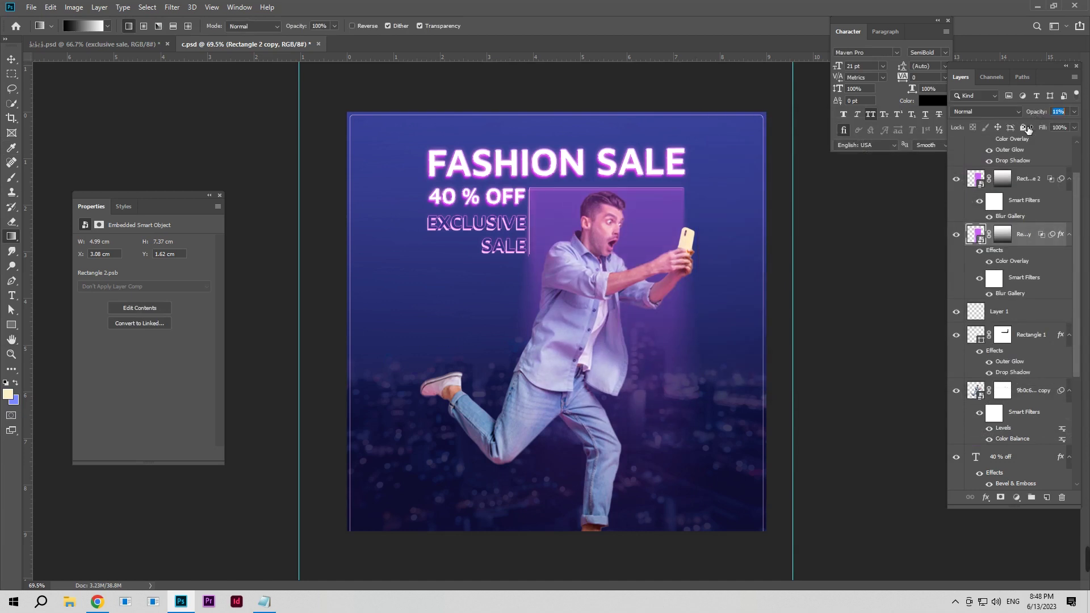
Adjust the copy's opacity and change its overlay to pink ff66ef, keeping Rectangle 2 visible
click(956, 179)
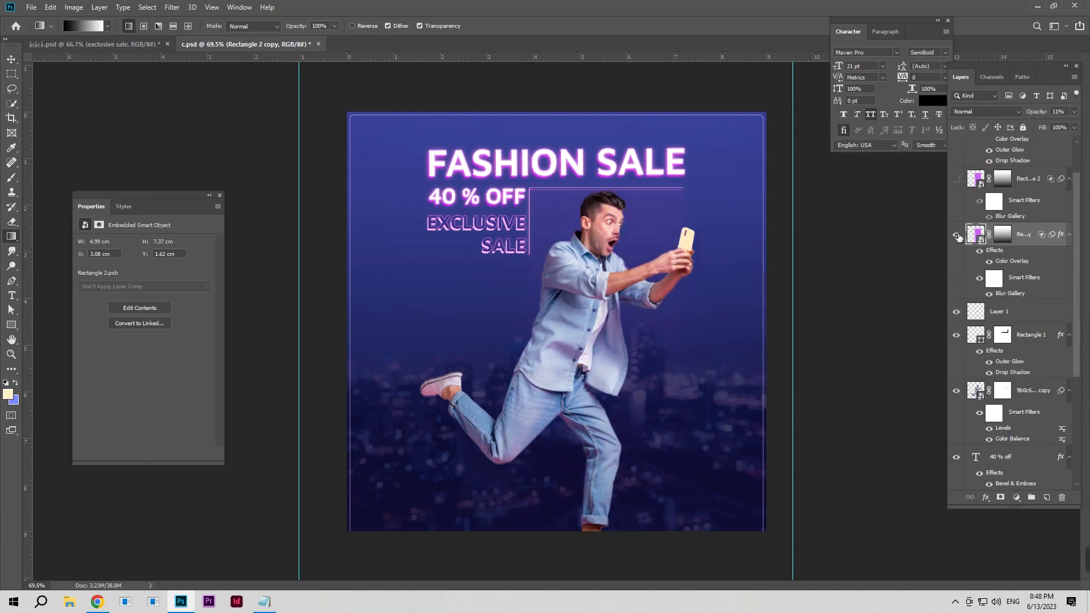
drag(1043, 114, 1060, 114)
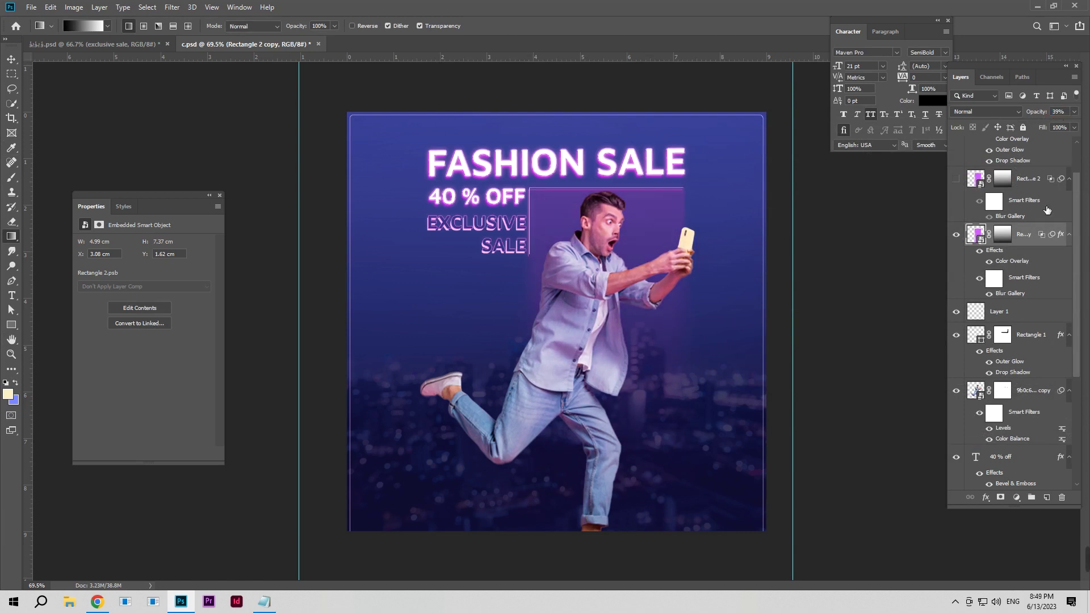
double_click(1011, 261)
click(915, 166)
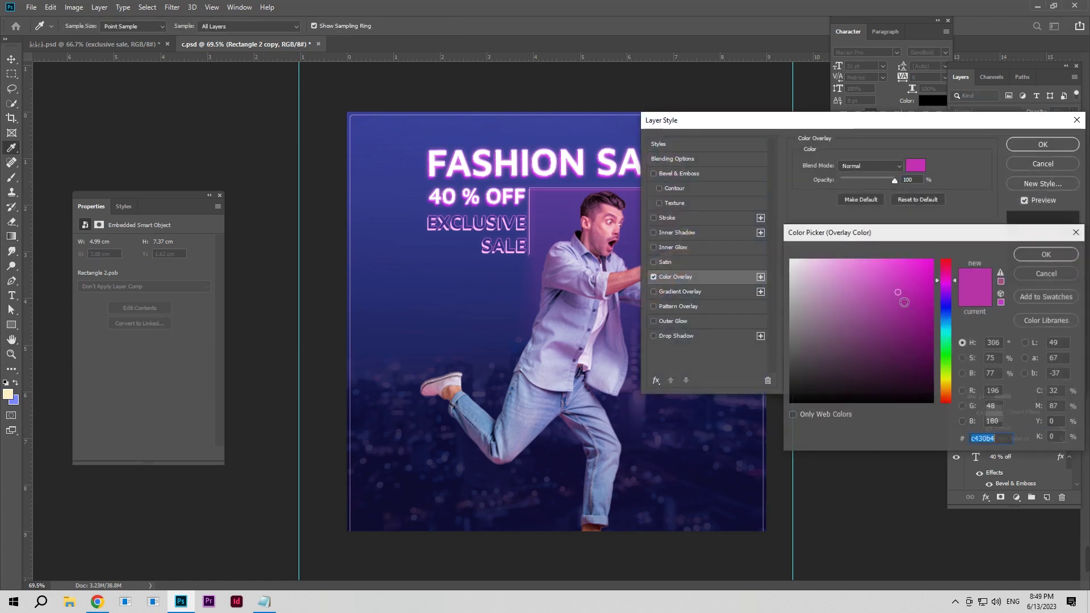
click(874, 282)
drag(878, 271, 875, 256)
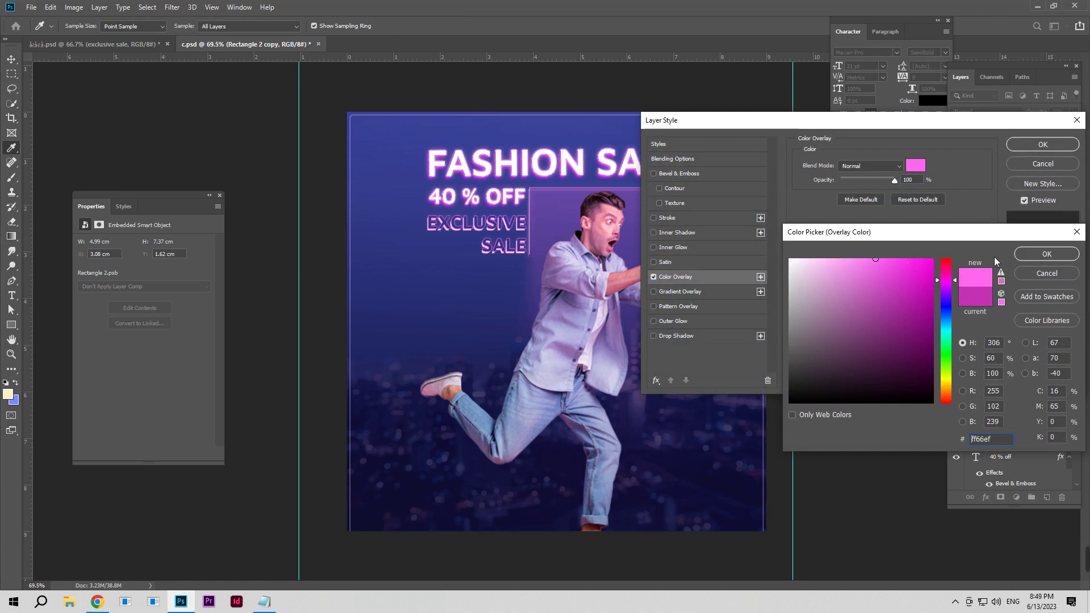
click(1022, 254)
click(1033, 145)
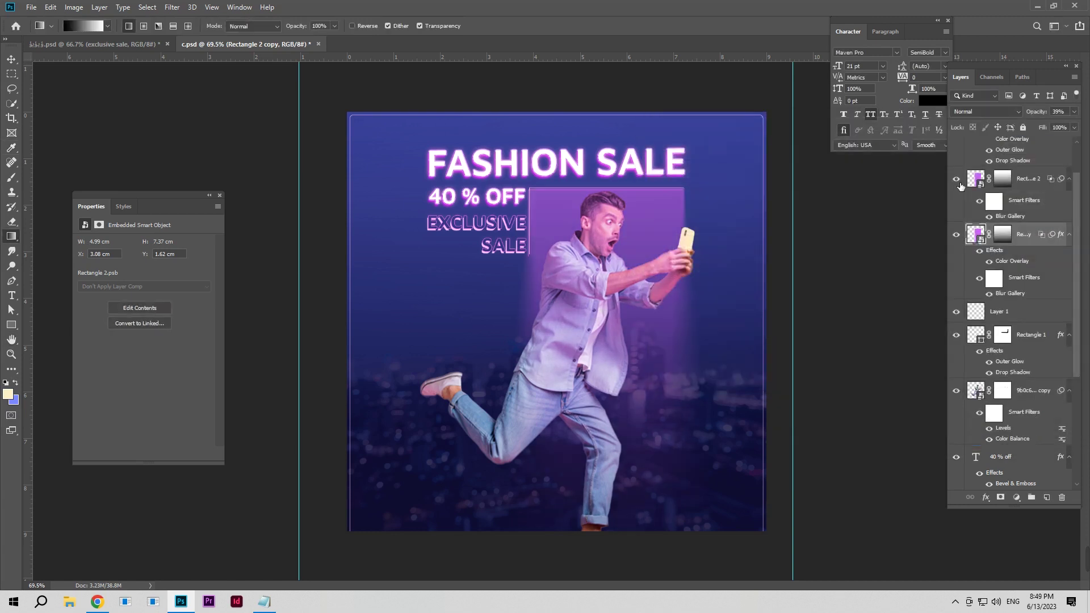
click(1034, 184)
click(986, 497)
Give Rectangle 2 a light pink Color Overlay and reset its underlying Blend If to 255
click(1002, 393)
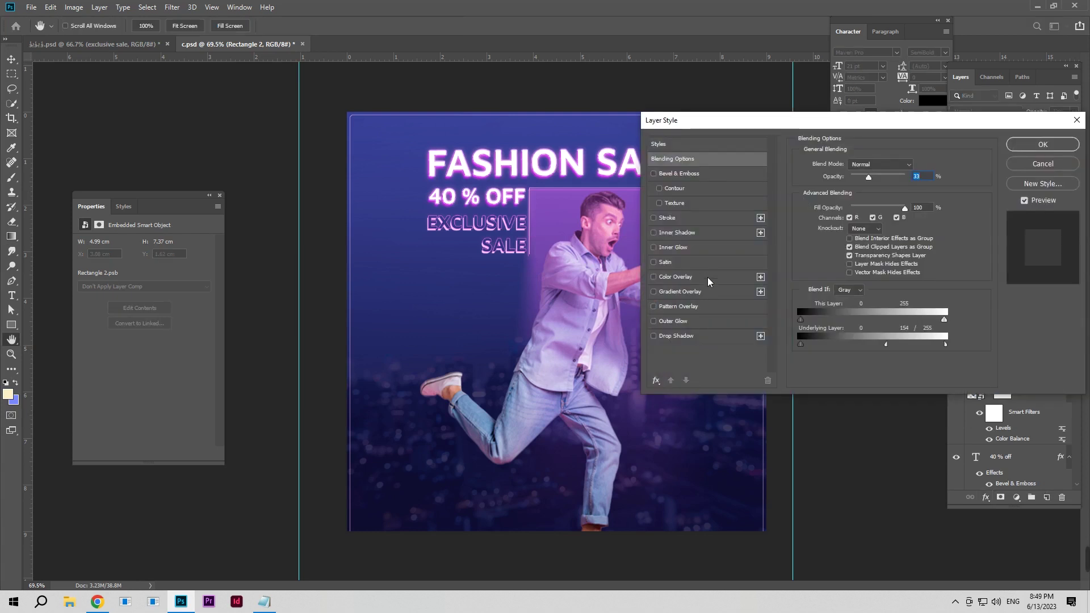
click(708, 277)
click(919, 167)
click(946, 281)
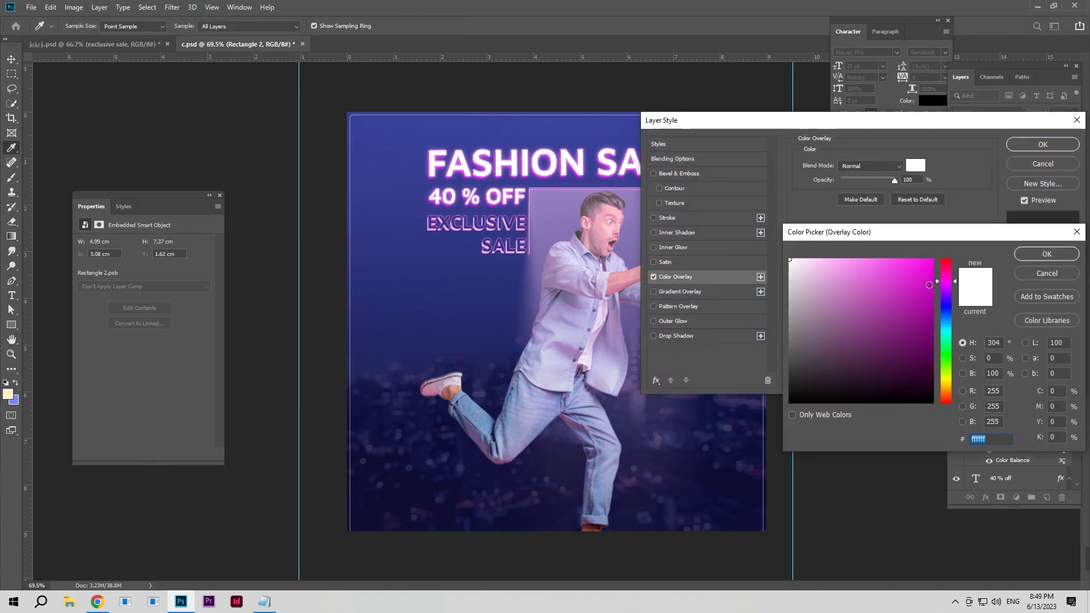
click(903, 279)
click(1046, 253)
click(710, 158)
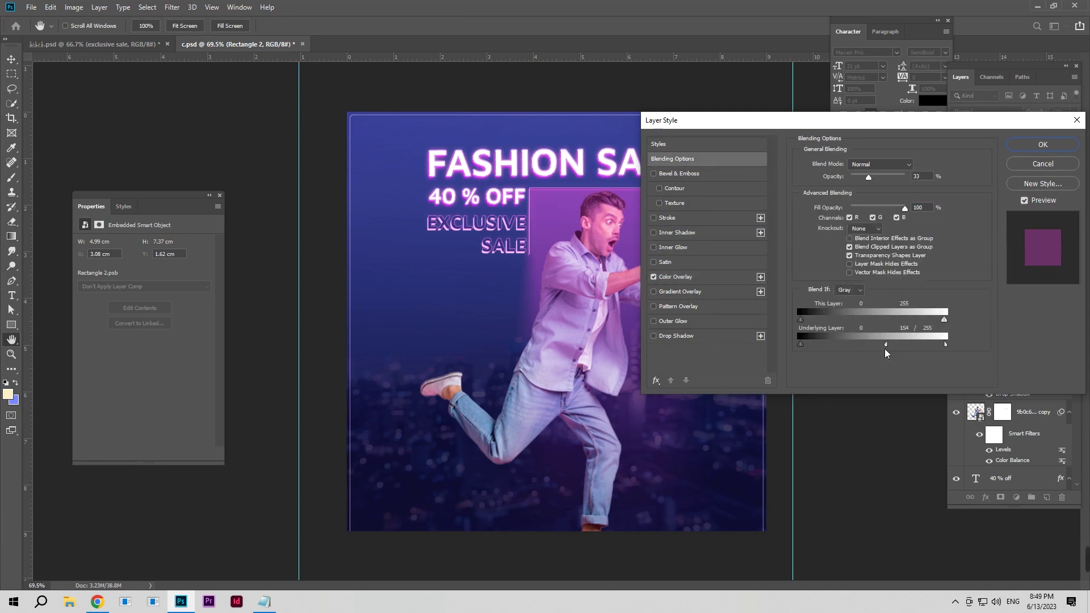
mouse_move(870, 351)
mouse_down()
mouse_move(956, 344)
mouse_move(902, 345)
mouse_up()
click(1042, 144)
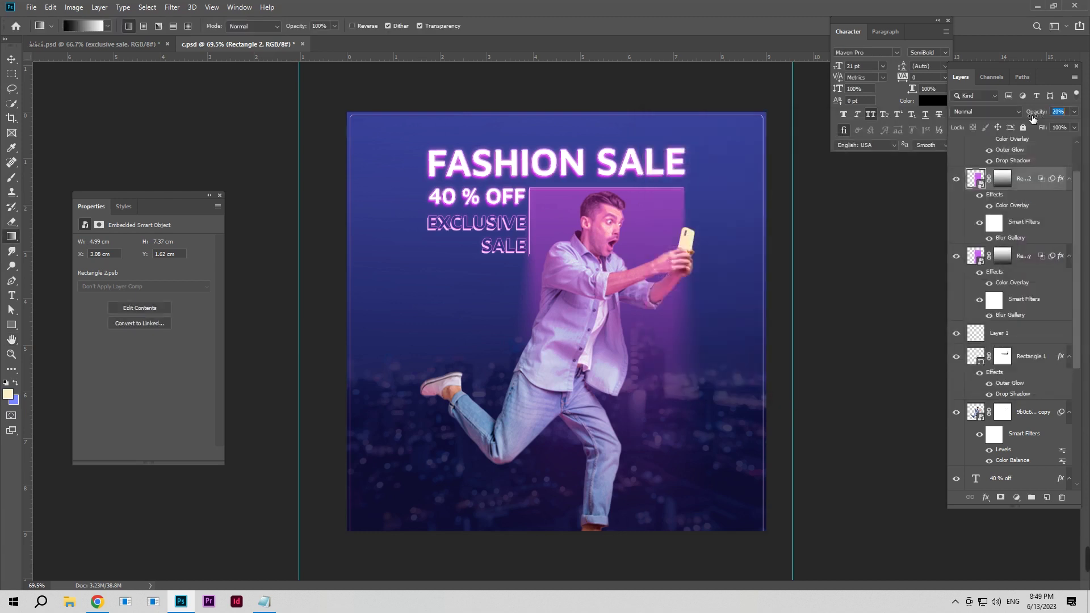
Set Rectangle 2's opacity to 13%
drag(1040, 116, 1025, 118)
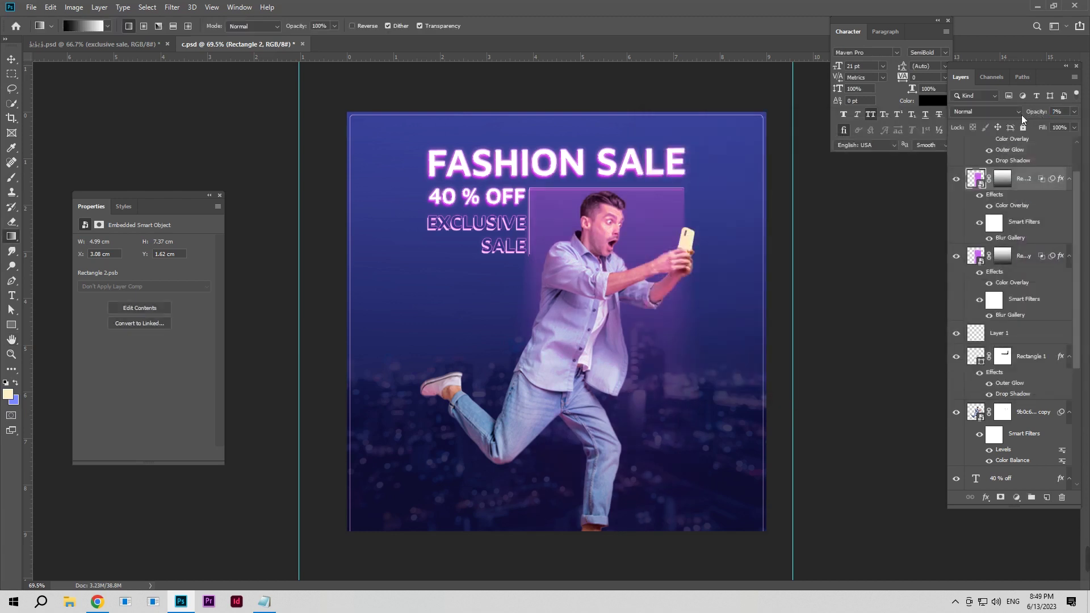
drag(1038, 117, 1043, 115)
key(Return)
scroll(650, 279, up, 3)
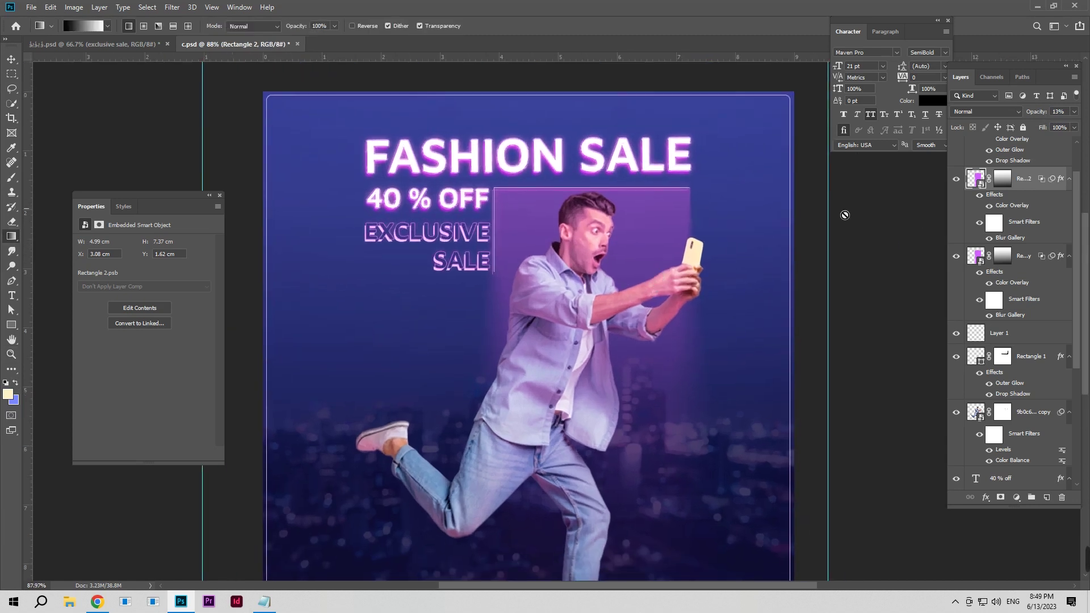
Add a new empty layer above the 40% off text layer
click(12, 59)
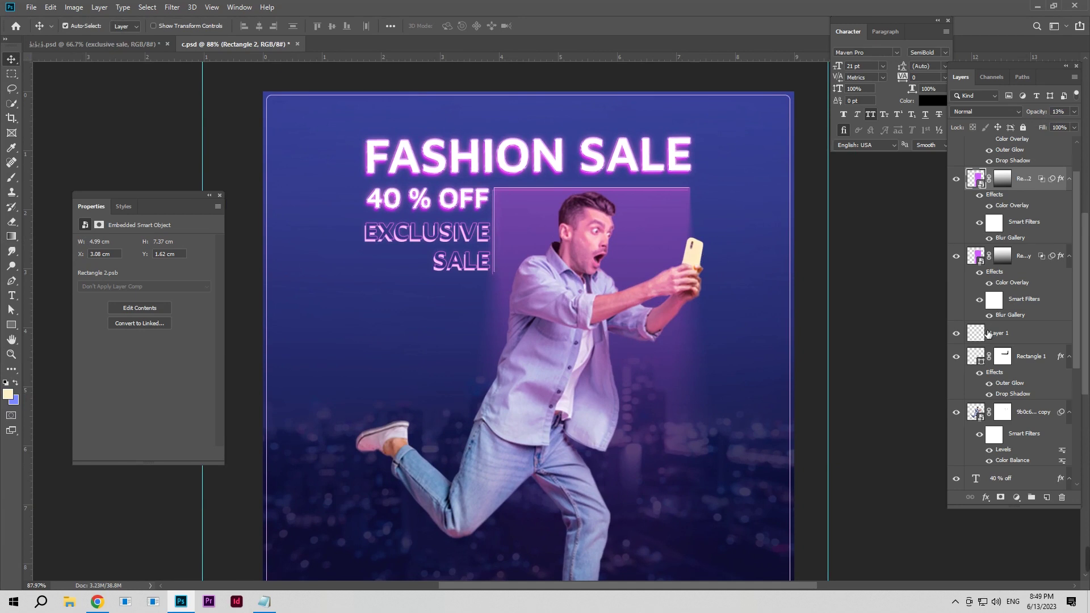
scroll(992, 358, down, 2)
click(976, 338)
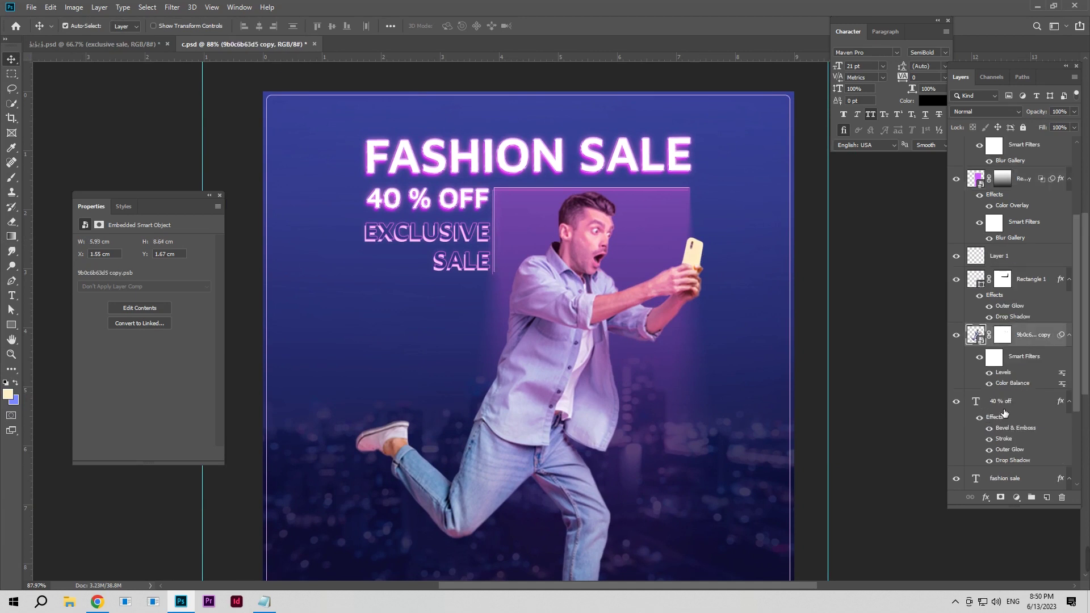
click(1009, 411)
click(1046, 498)
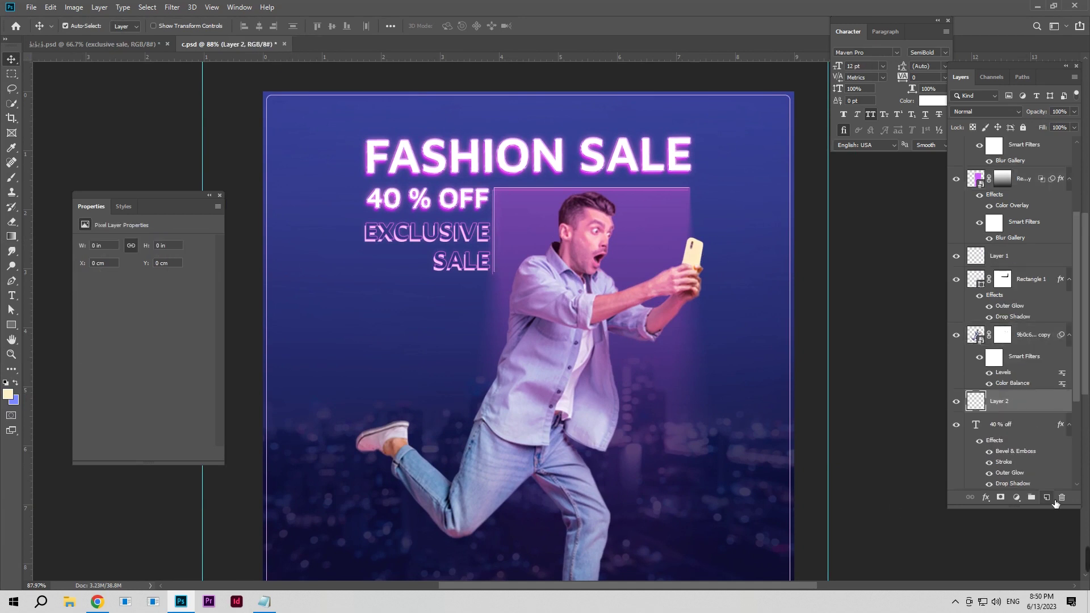
key(p)
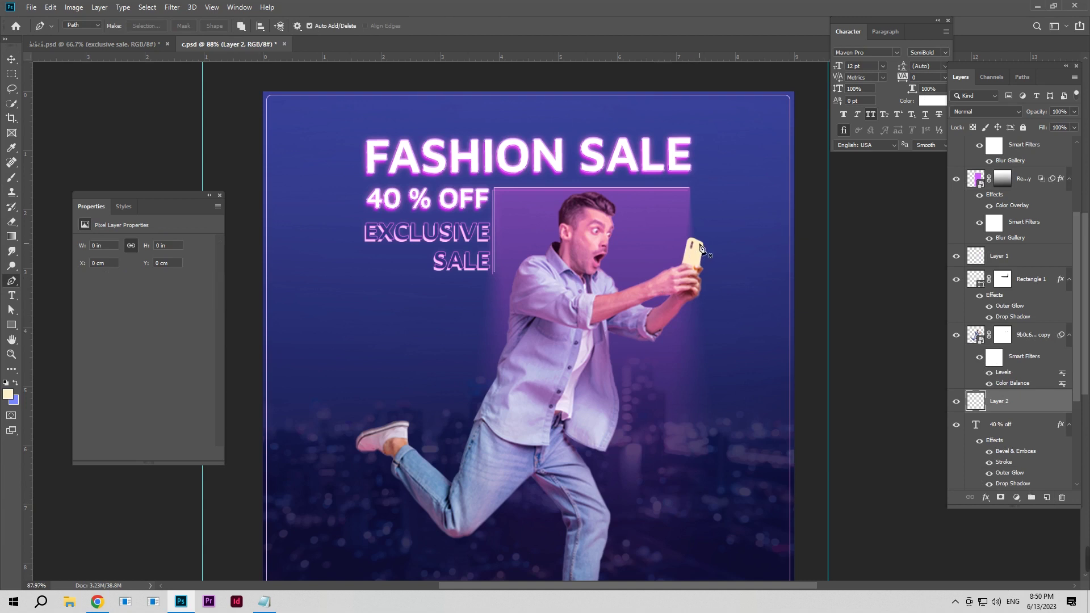
Trace a triangular beam from the phone to the head with the Pen and make it a selection
click(699, 244)
click(596, 193)
click(699, 245)
right_click(652, 244)
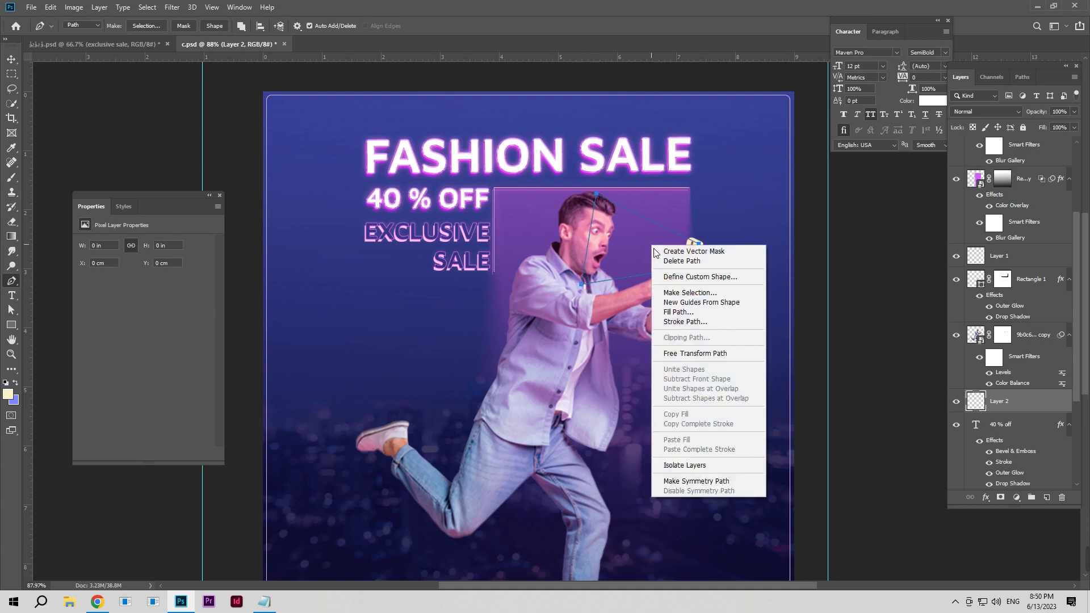
click(681, 293)
click(602, 161)
Fill the beam selection with a white Color Fill 1 layer and launch Field Blur
click(1016, 498)
key(alt+BackSpace)
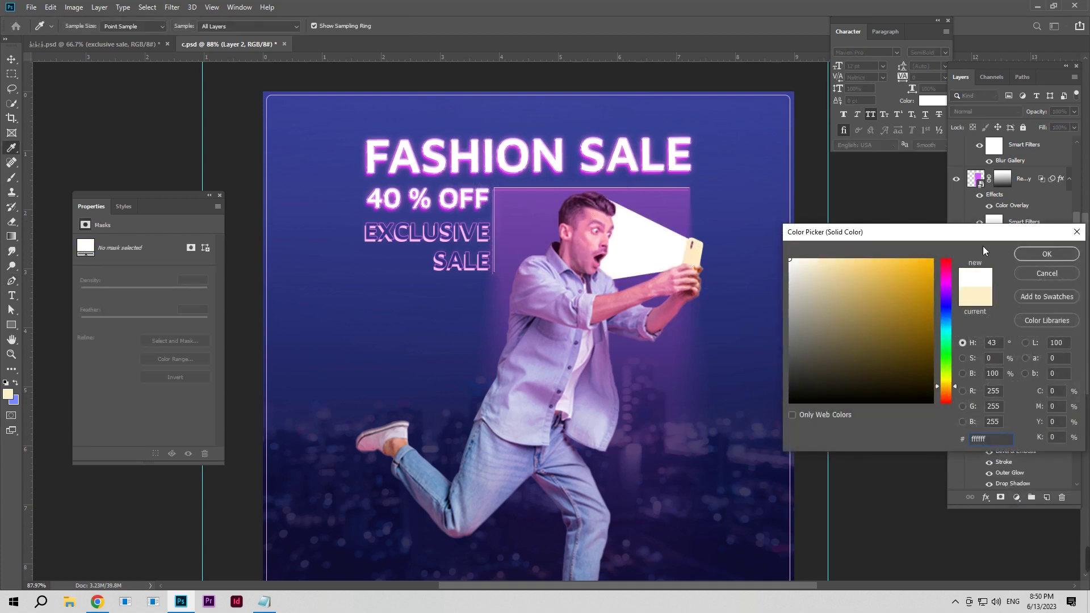
click(1046, 254)
click(10, 60)
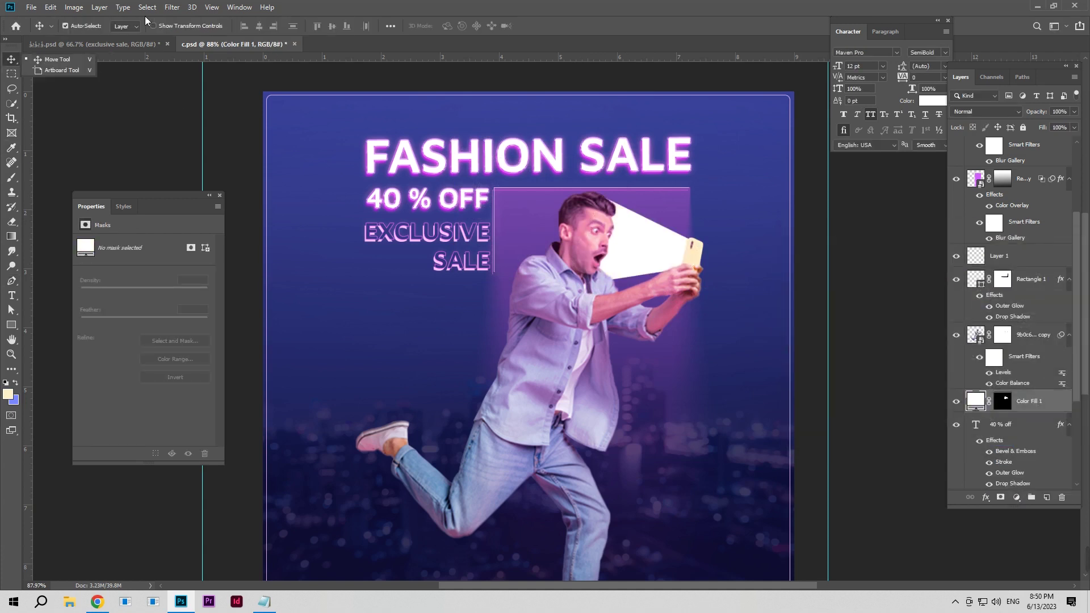
click(172, 7)
click(340, 149)
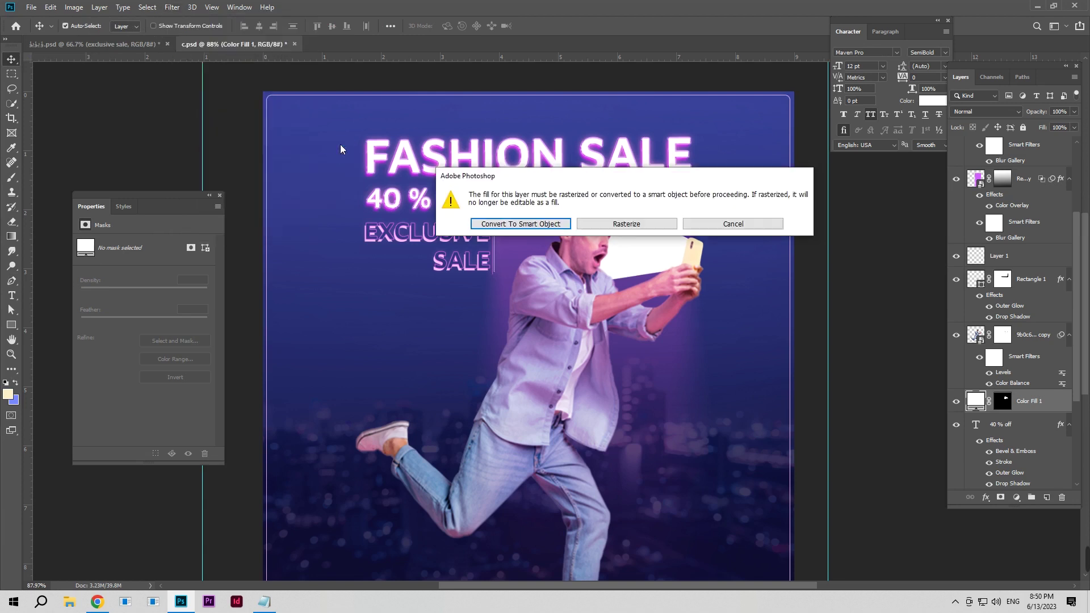
Convert the beam to a smart object and field-blur it 13 px with pins on phone and face
click(517, 224)
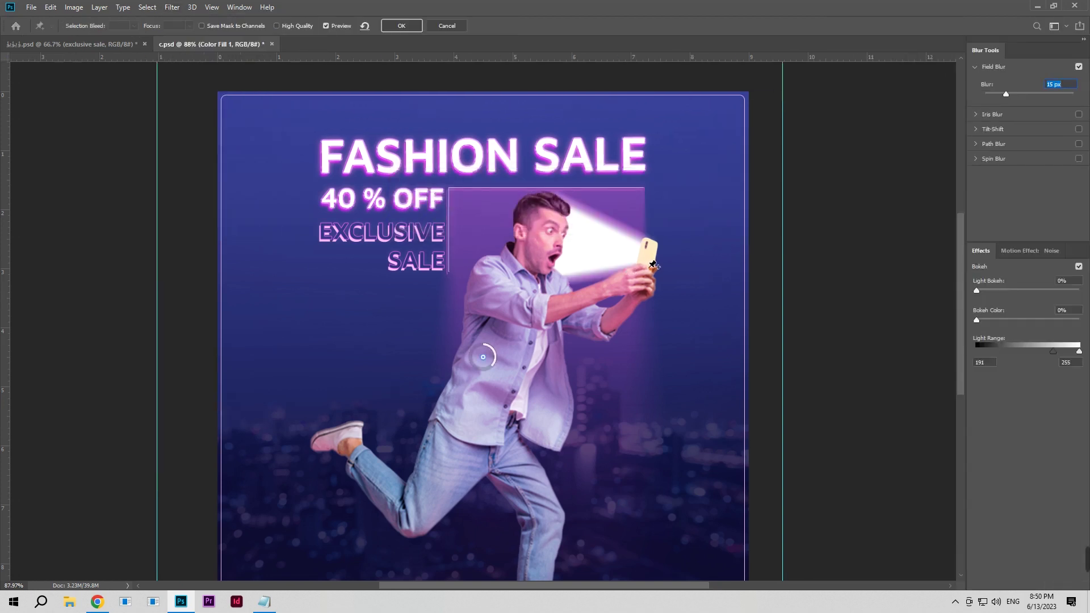
click(646, 259)
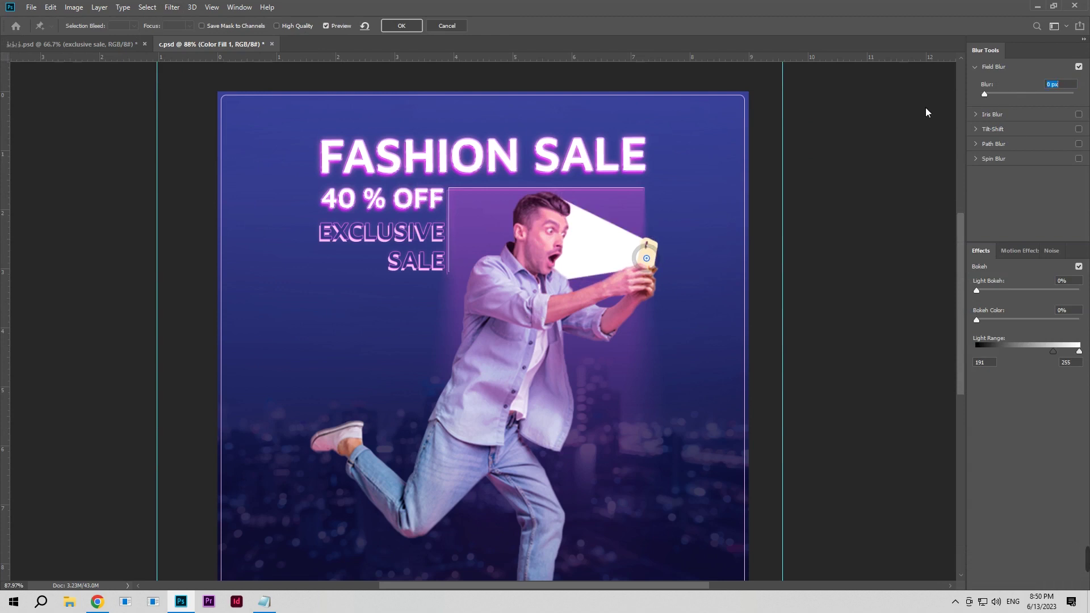
click(547, 233)
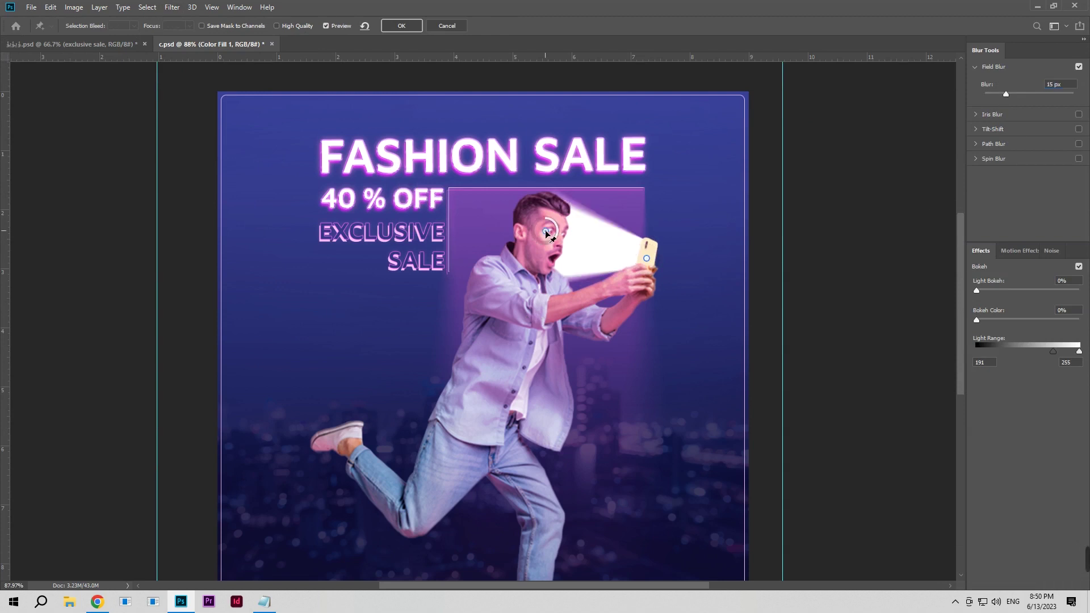
click(1016, 94)
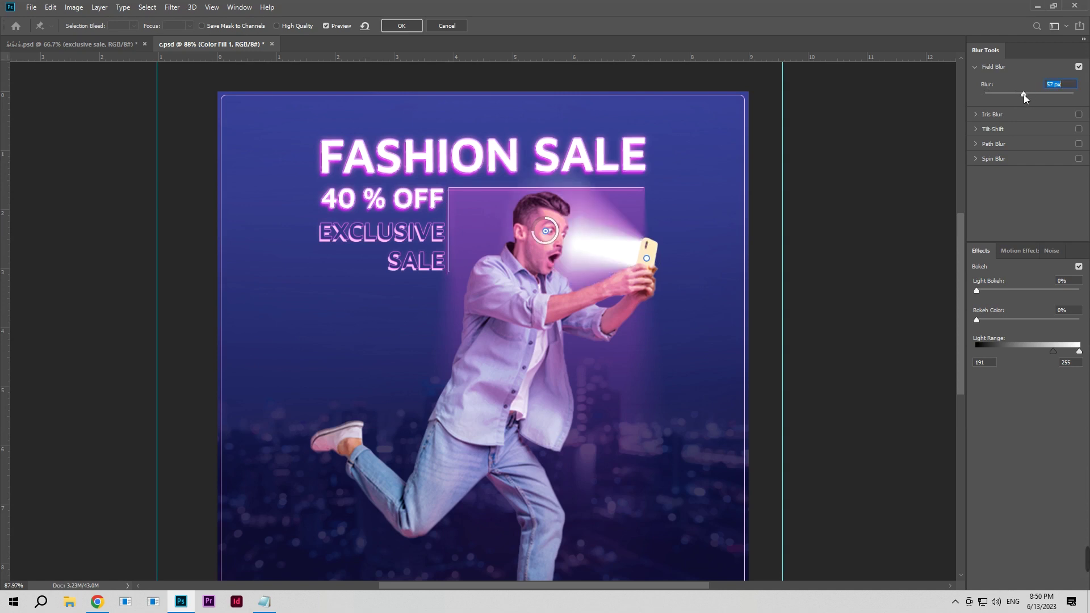
drag(1012, 95, 1004, 95)
click(407, 27)
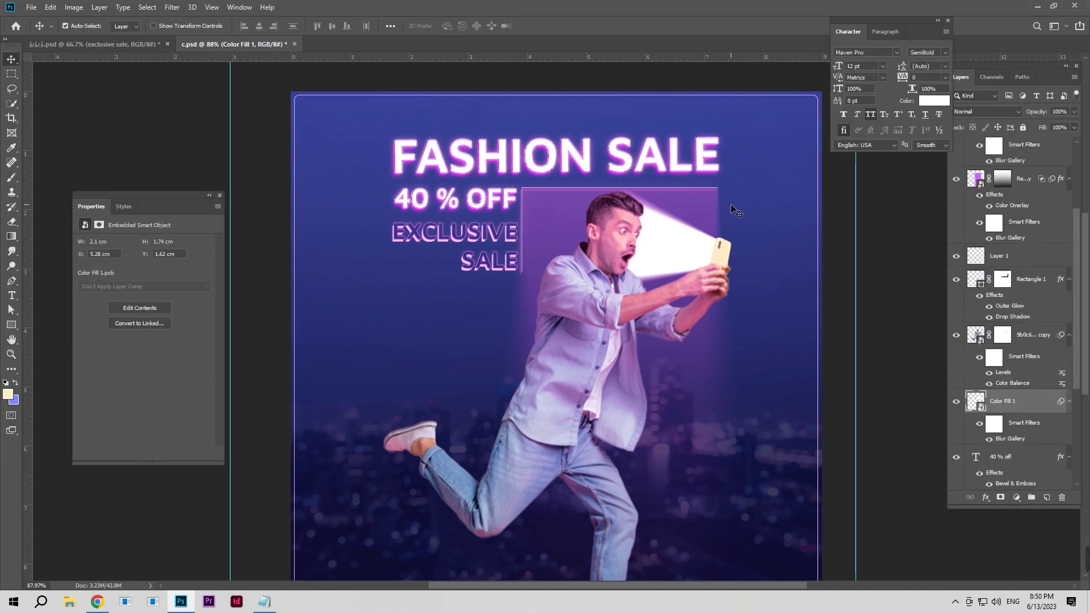
Duplicate the beam layer above Layer 1, mask the copy, and hide it
click(1012, 404)
drag(1012, 404, 1015, 248)
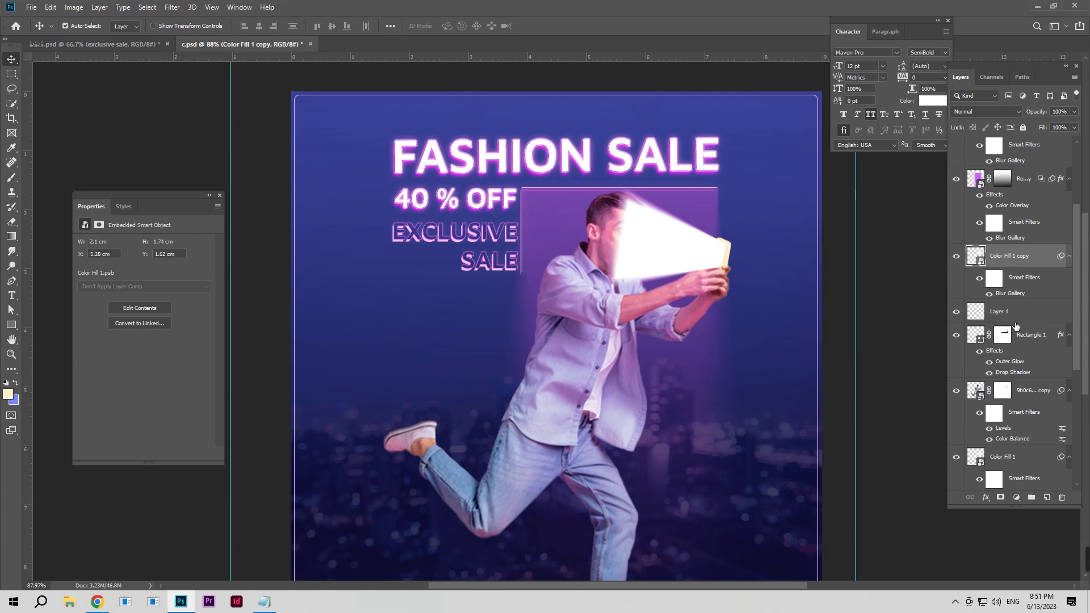
click(1000, 497)
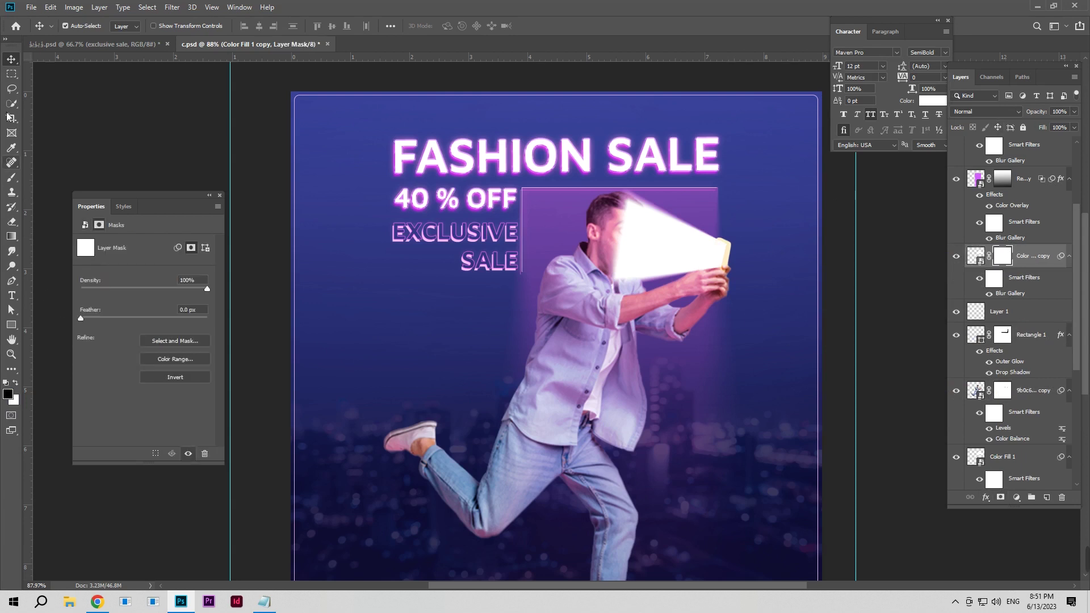
click(8, 237)
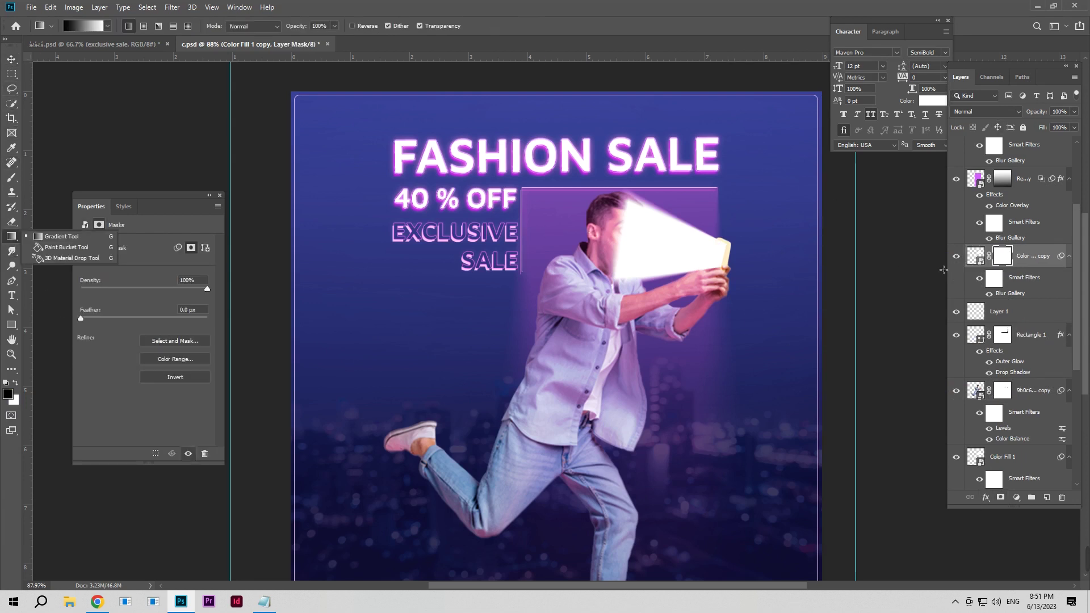
click(956, 256)
scroll(1013, 454, down, 3)
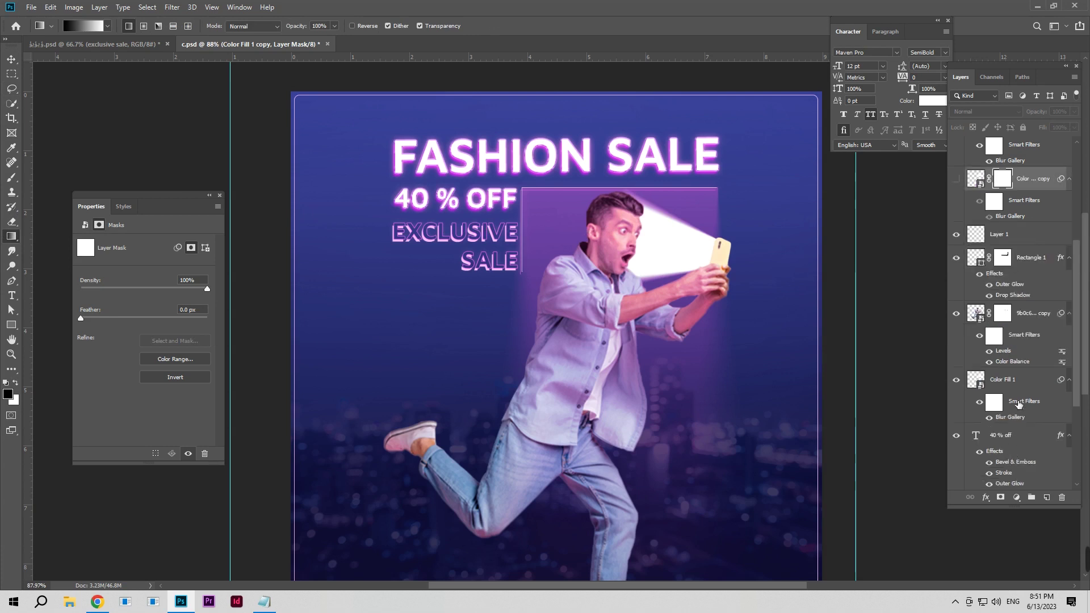
Mask Color Fill 1 with a gradient that dims the beam near the face
click(1016, 380)
click(1000, 497)
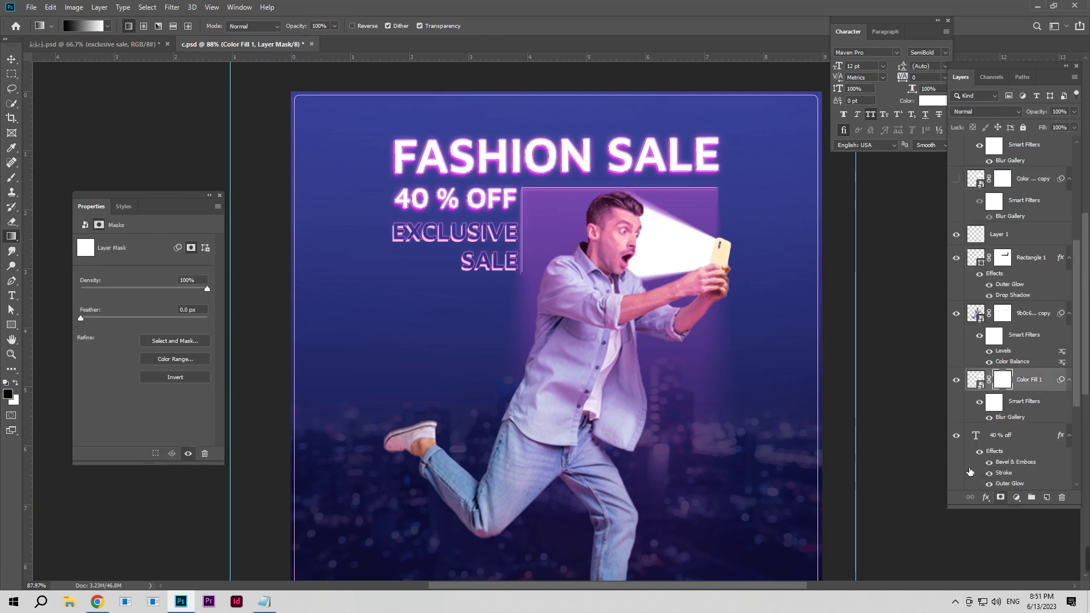
drag(570, 213, 752, 272)
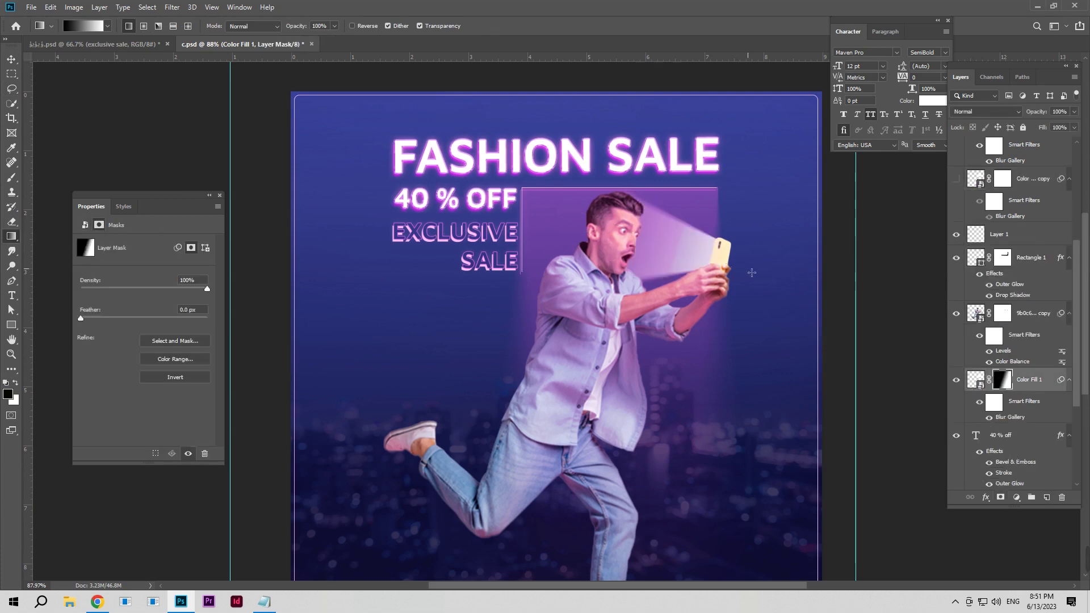
key(ctrl+z)
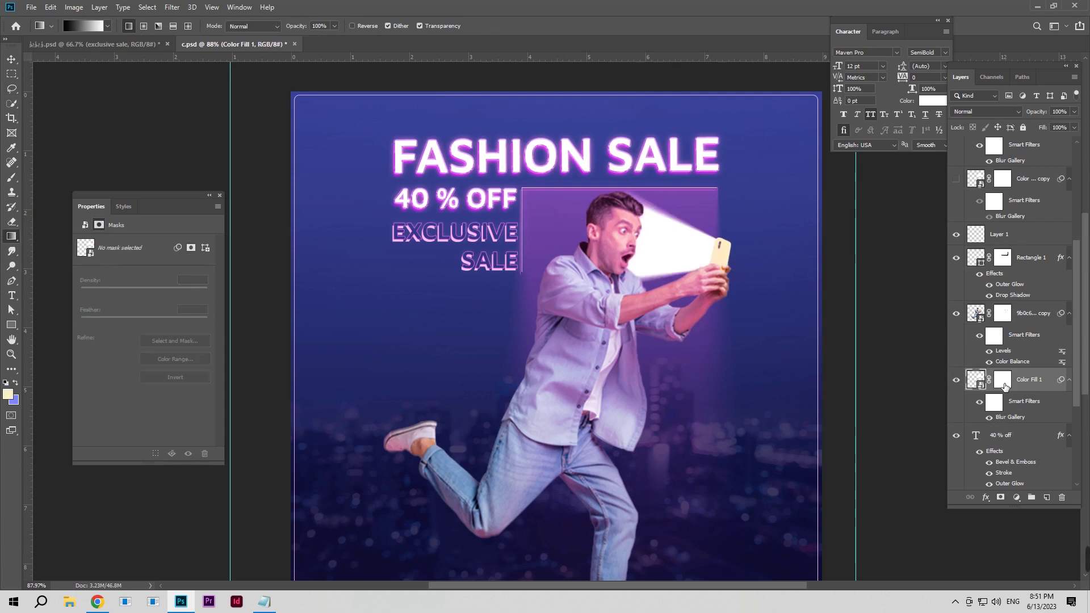
click(1003, 384)
drag(548, 212, 684, 245)
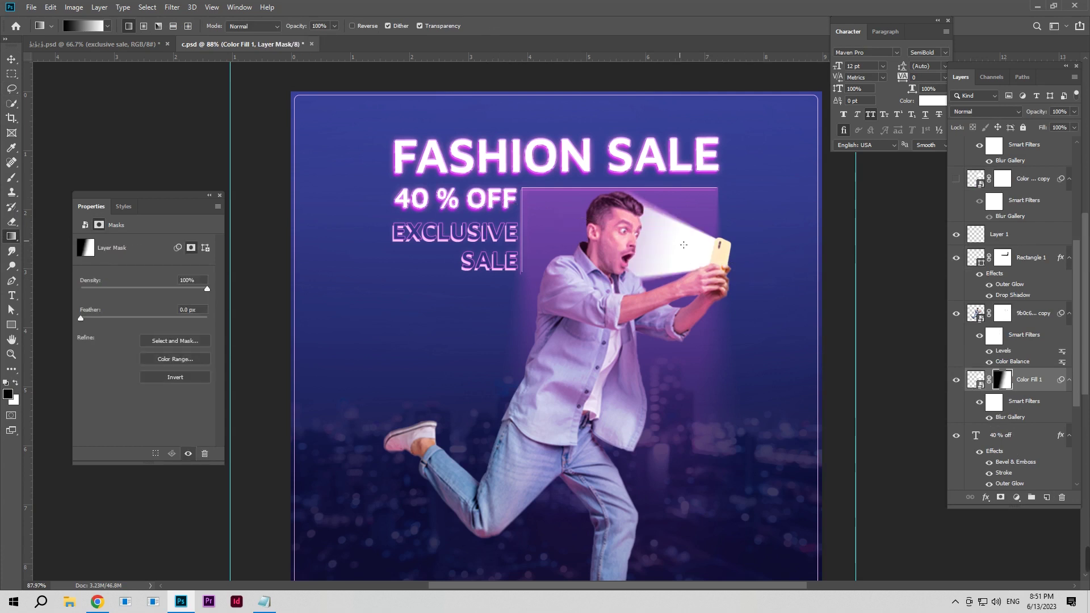
click(11, 59)
Duplicate the masked beam and brush its mask clear of the phone and forearm
drag(979, 383, 982, 230)
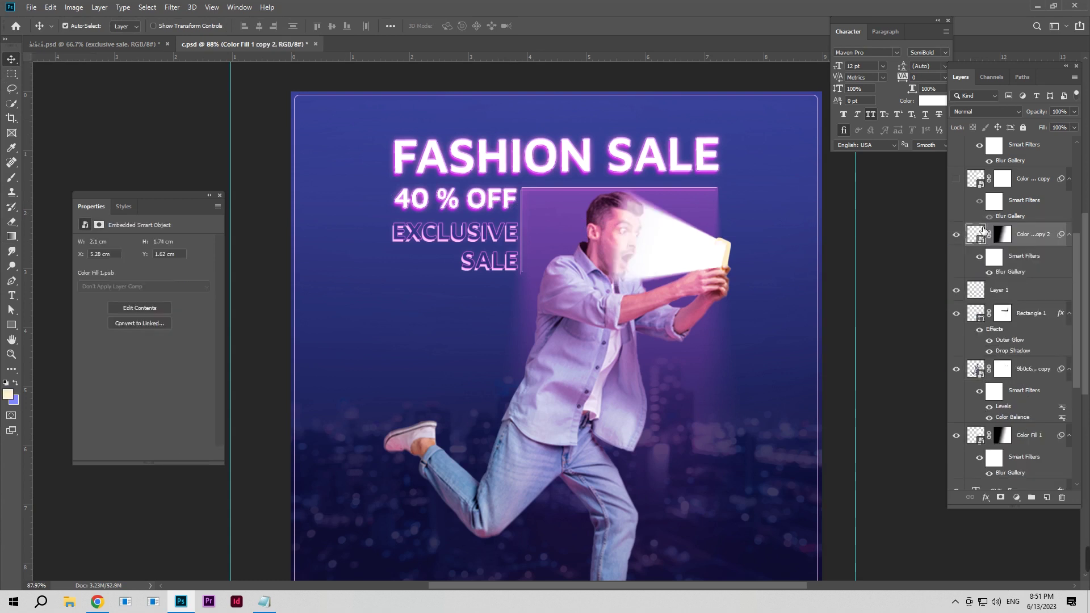
click(1003, 234)
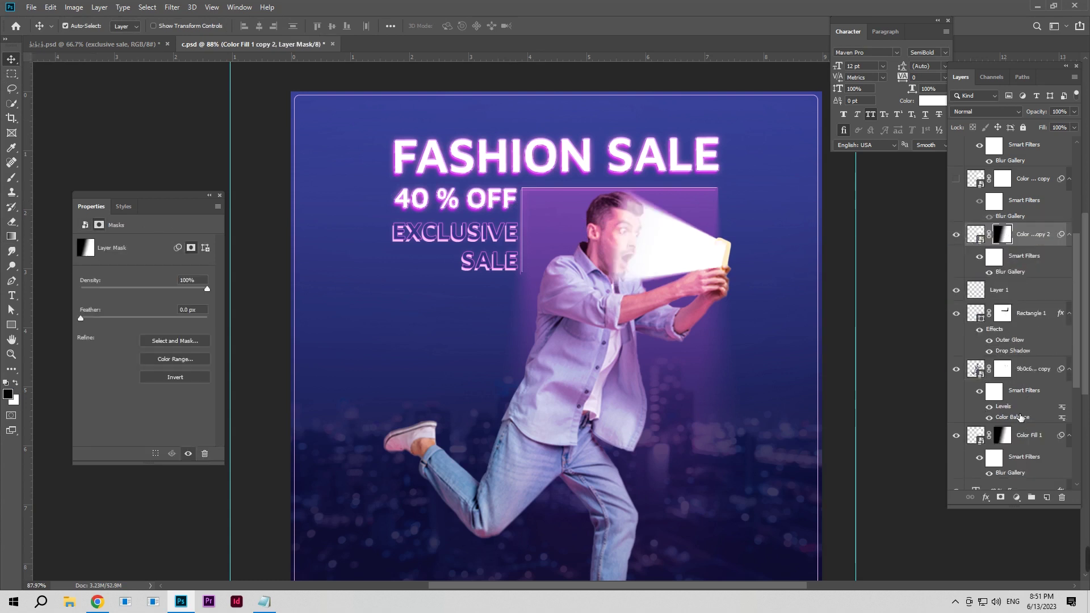
click(11, 177)
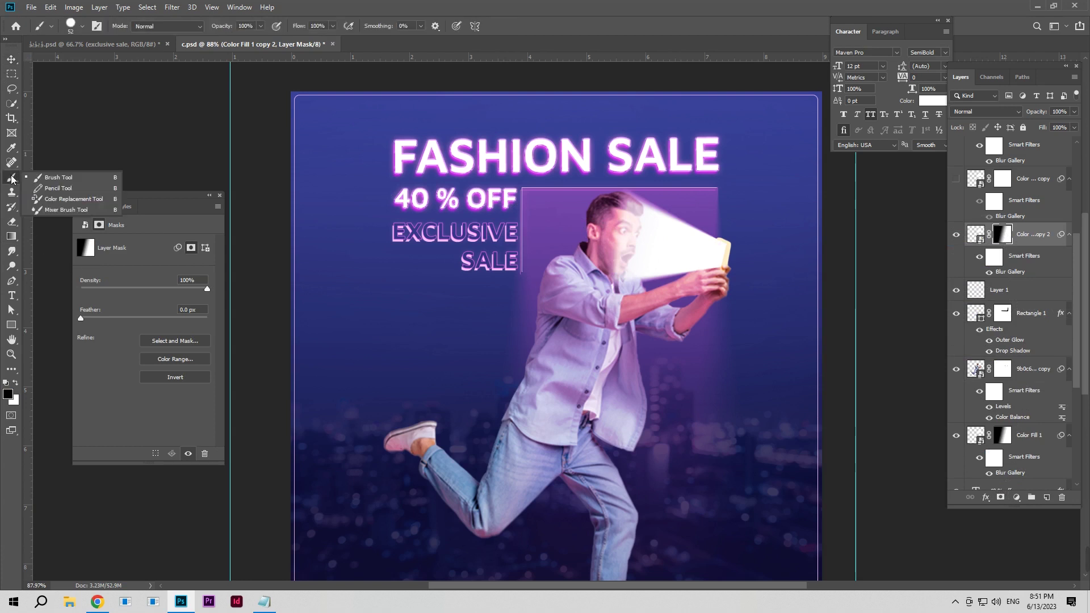
click(741, 252)
mouse_move(730, 249)
mouse_down()
mouse_move(737, 284)
mouse_move(709, 295)
mouse_up()
drag(718, 252, 682, 302)
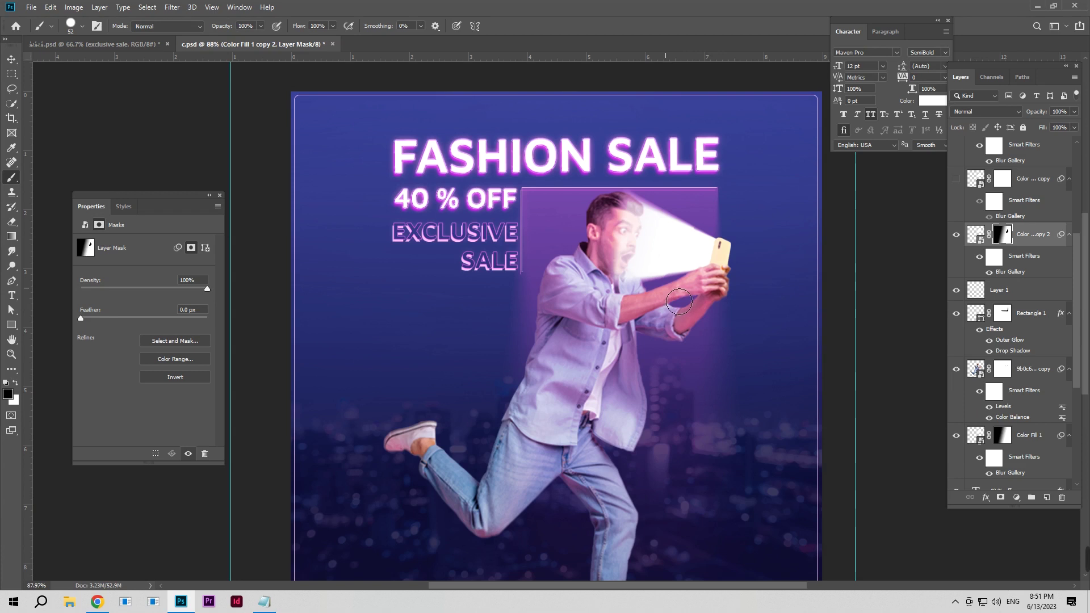
drag(682, 302, 719, 330)
drag(653, 207, 690, 218)
Raise the beam copy's Field Blur to 26 px
double_click(1010, 272)
drag(1004, 94, 1016, 94)
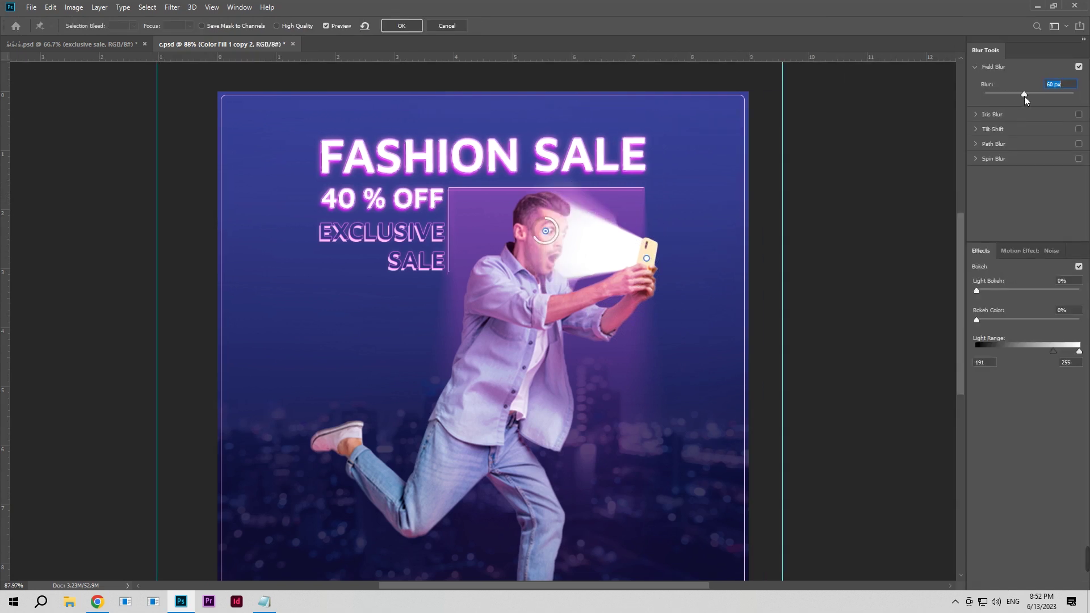
click(401, 26)
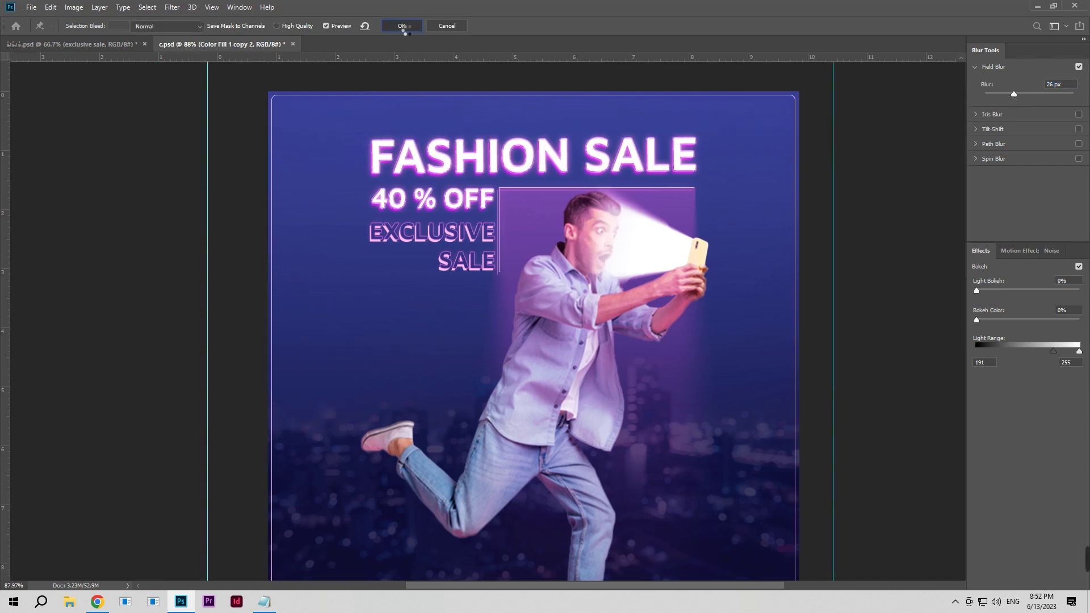
click(1002, 233)
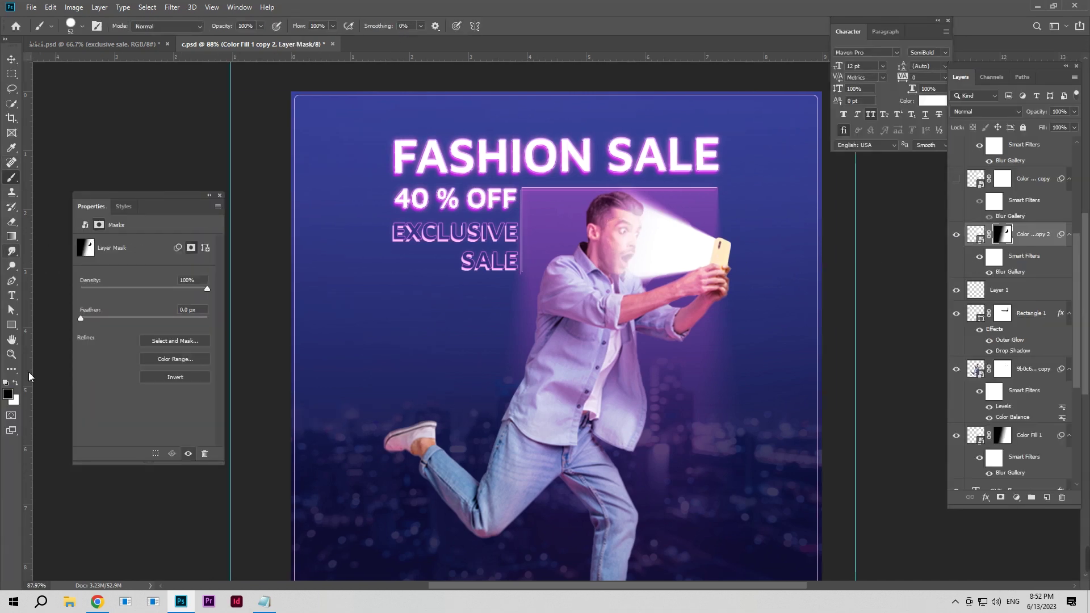
Paint white on the beam copy's mask so the beam extends to meet the phone
key(x)
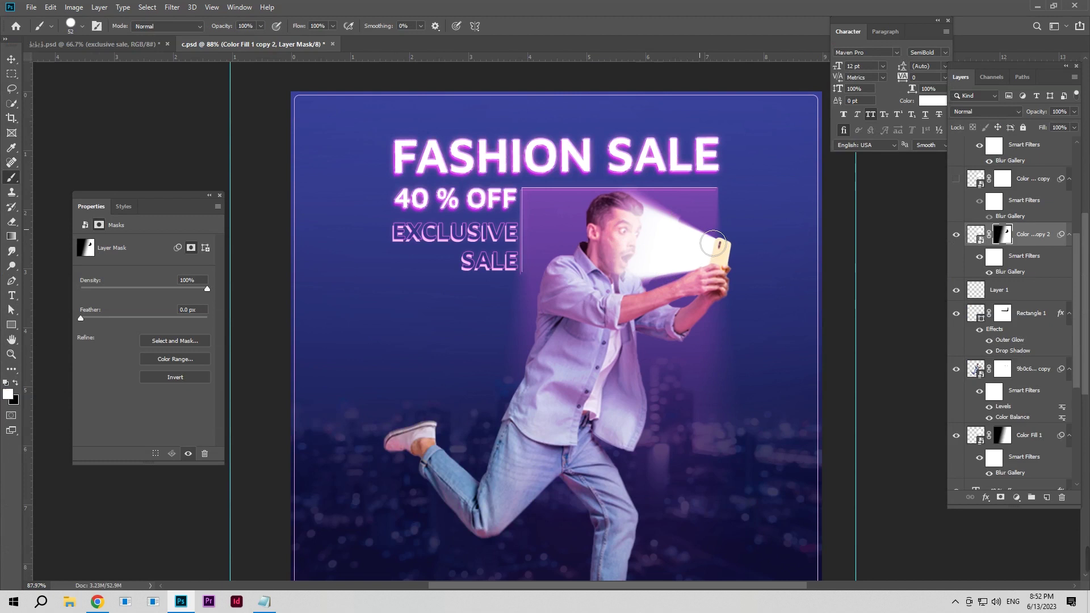
drag(710, 240, 688, 277)
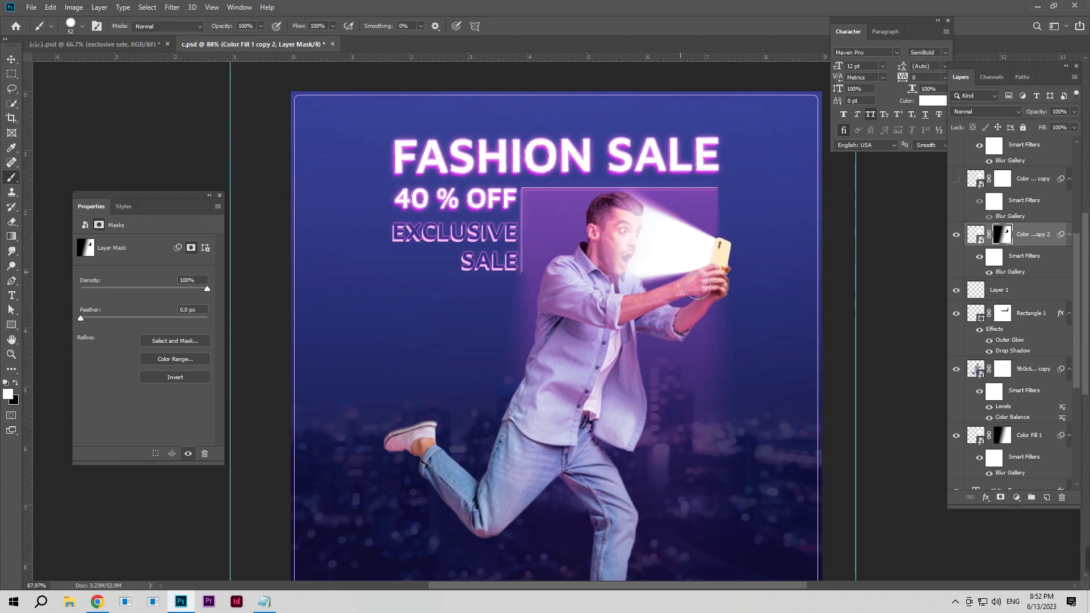
key(x)
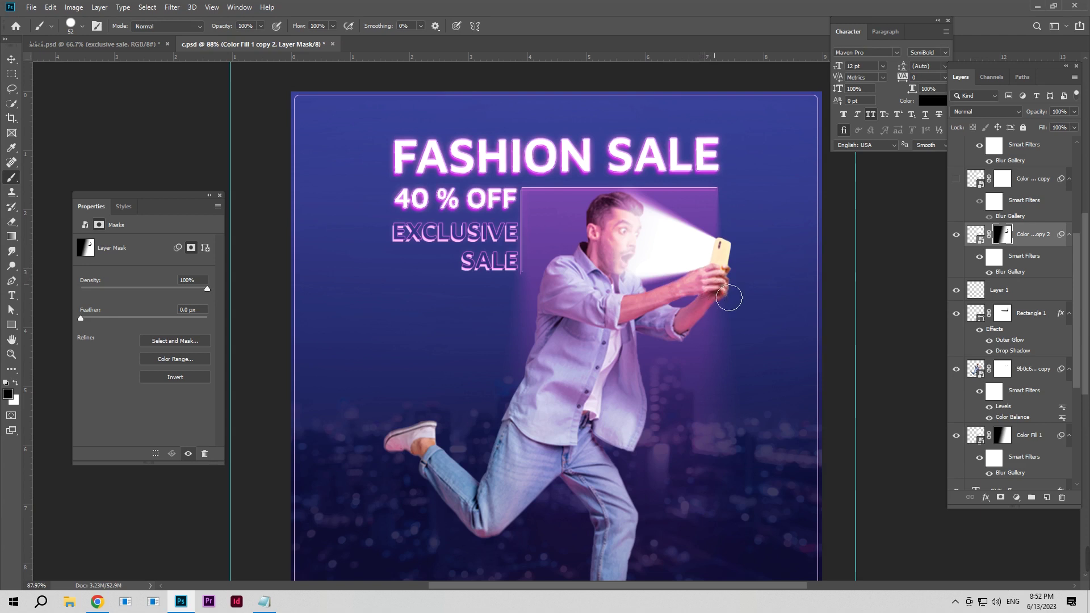
Dim the beam copy and set the Color Fill 1 glow layer to 47% opacity
mouse_move(1050, 117)
mouse_down()
mouse_move(933, 131)
mouse_move(948, 130)
mouse_up()
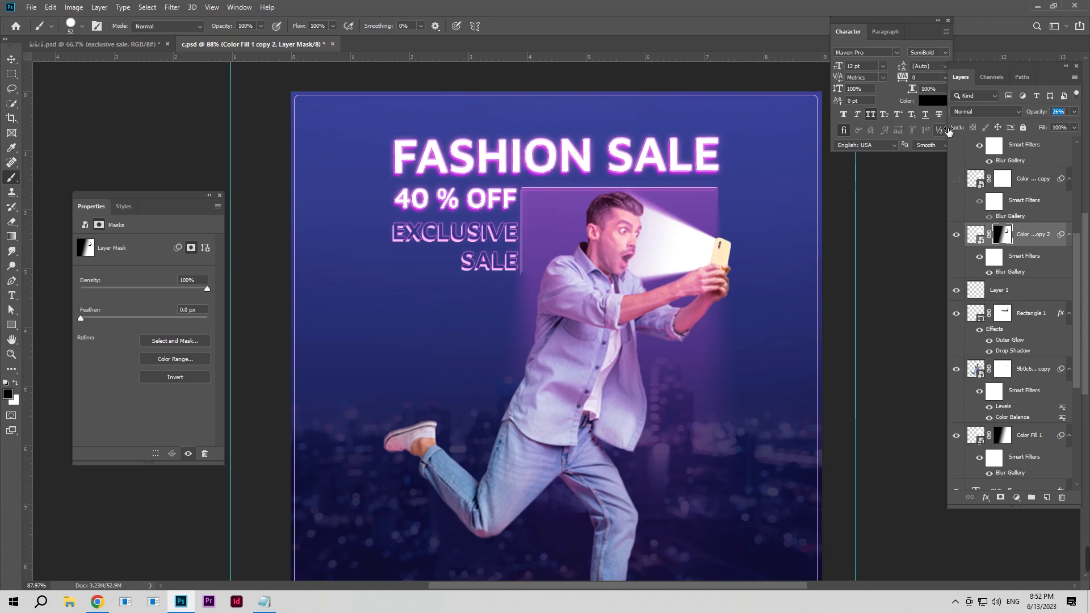
click(1024, 438)
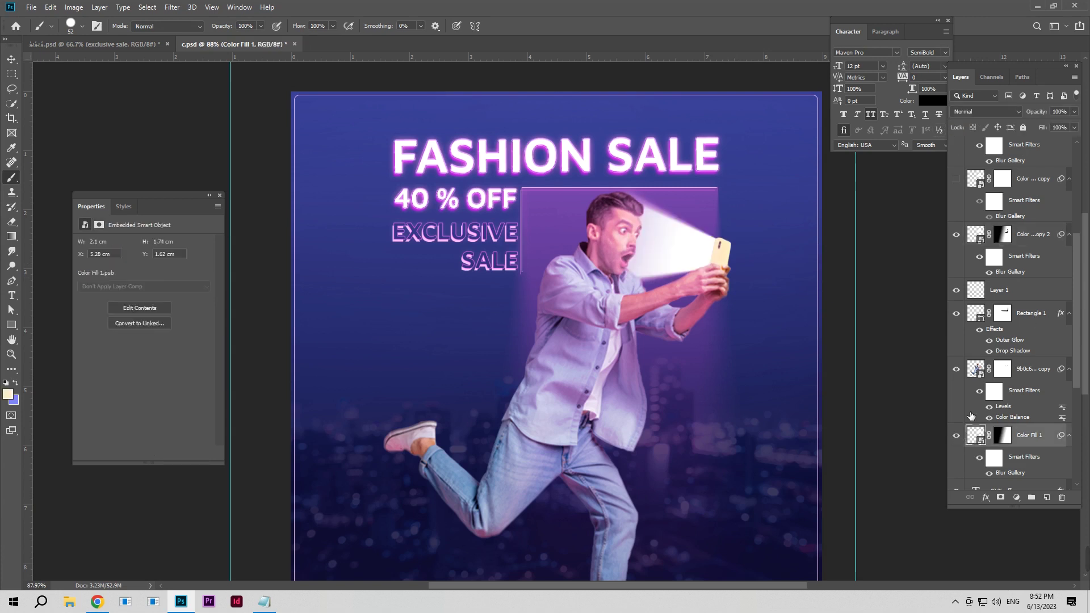
drag(1047, 115, 1016, 118)
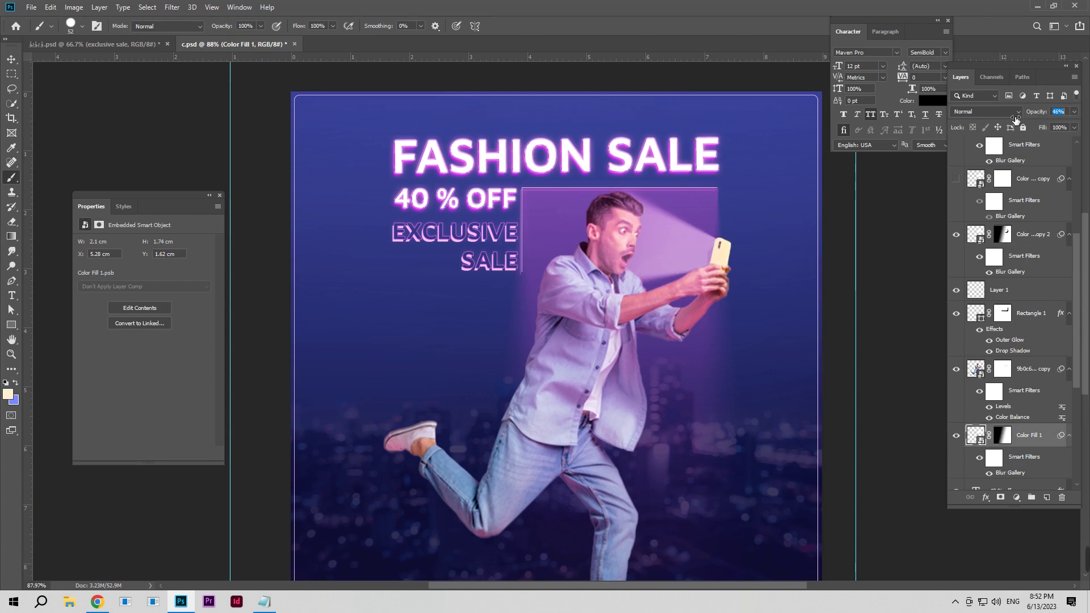
drag(1016, 118, 1017, 118)
Target the Color Fill 1 copy 2 mask and resize the brush from about 22 to 59 px
click(1003, 234)
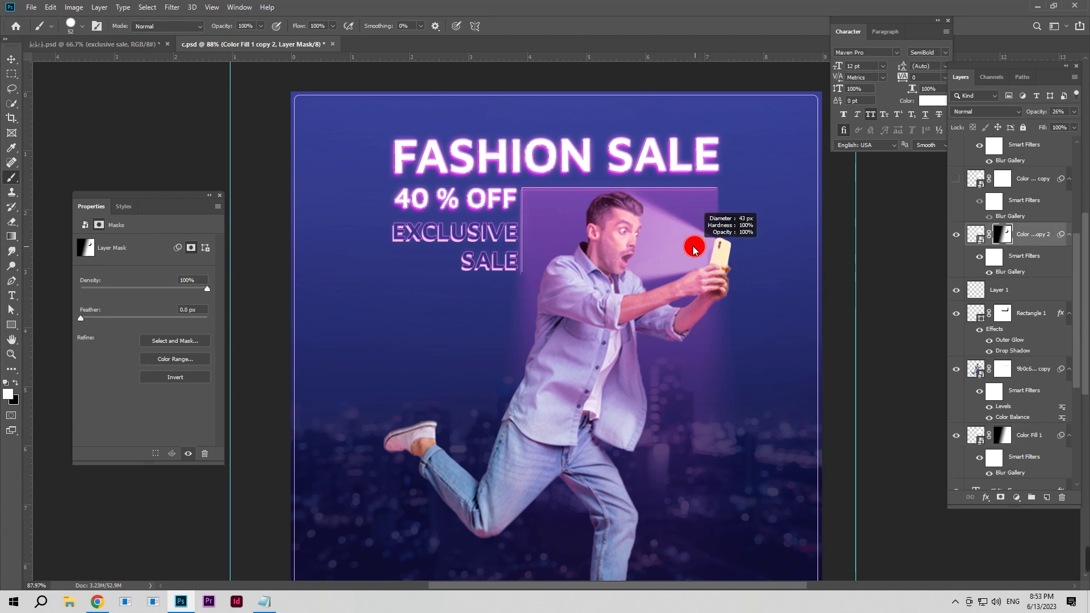
mouse_move(694, 250)
mouse_down()
mouse_move(705, 246)
mouse_move(709, 261)
mouse_up()
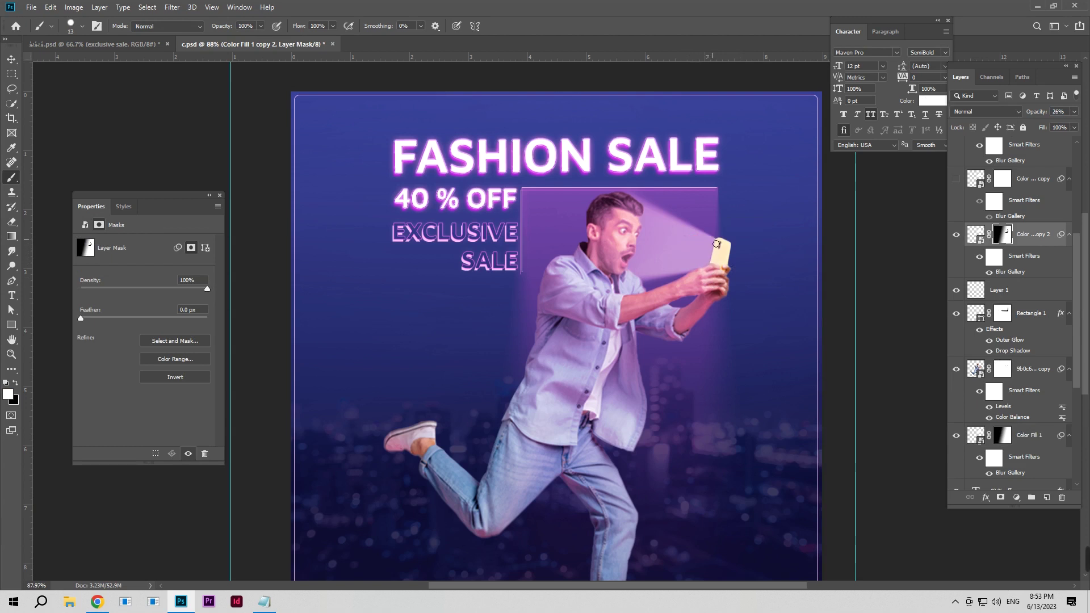
drag(697, 258, 719, 309)
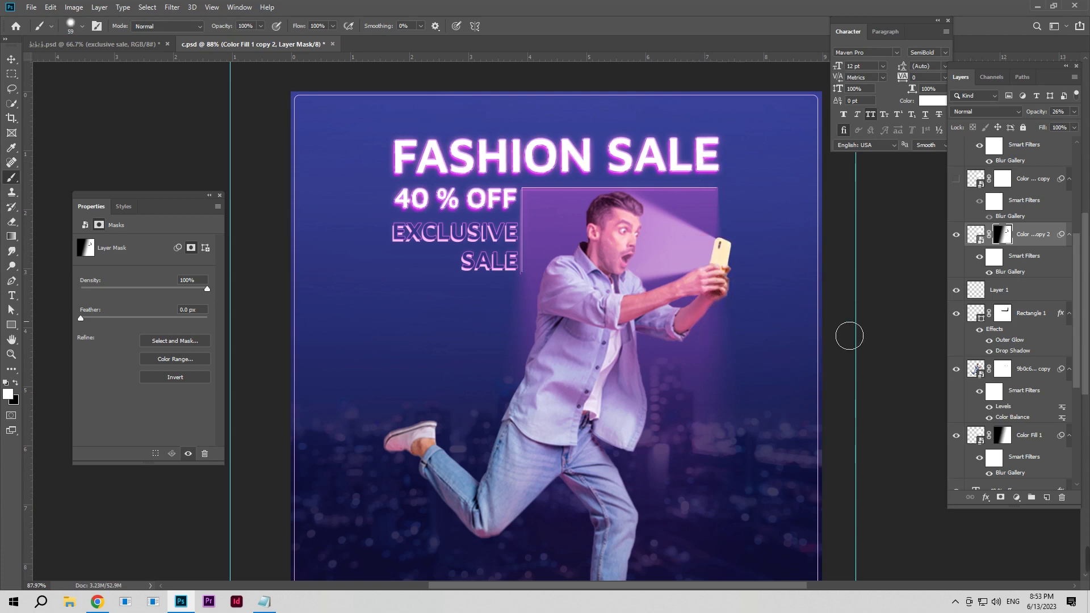
Give Color Fill 1 a split Blend If underlying-layer black slider so its glow fades over dark areas
scroll(849, 335, down, 5)
scroll(795, 341, down, 2)
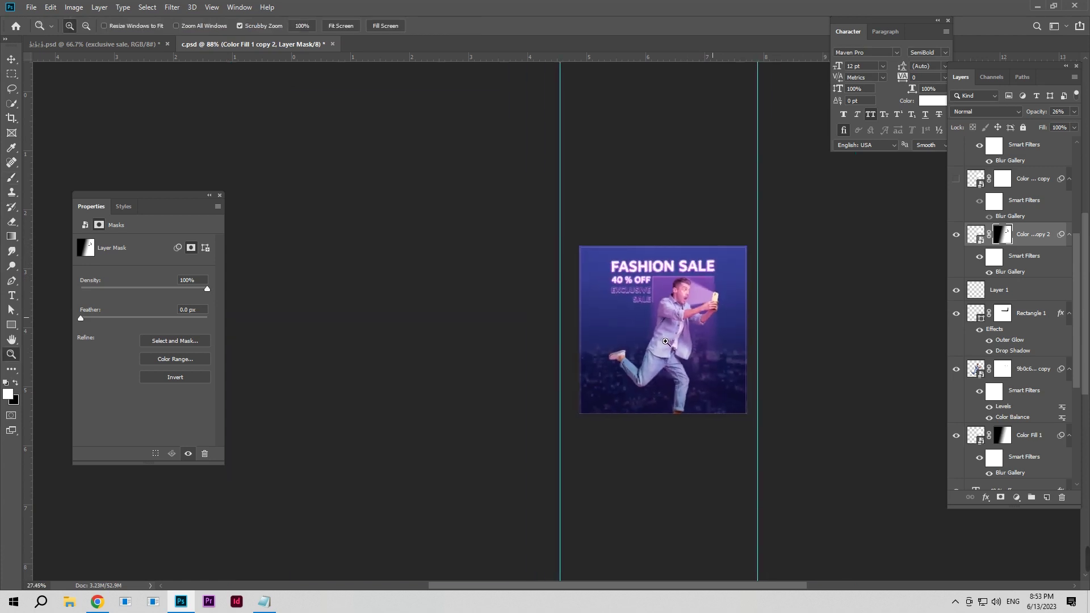
scroll(705, 353, up, 5)
scroll(727, 362, up, 3)
click(1028, 435)
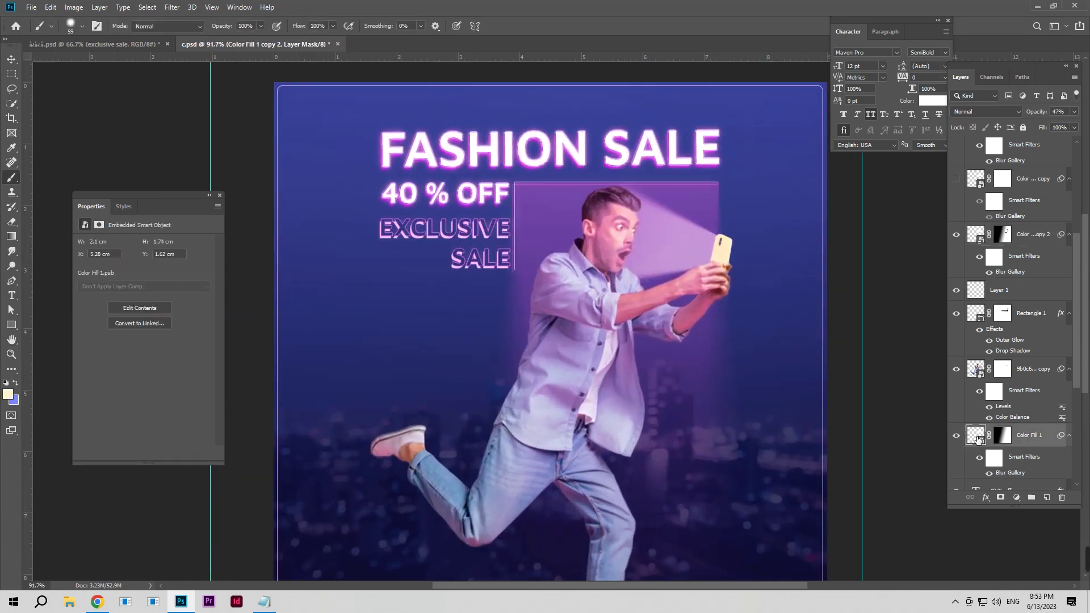
click(957, 435)
click(956, 435)
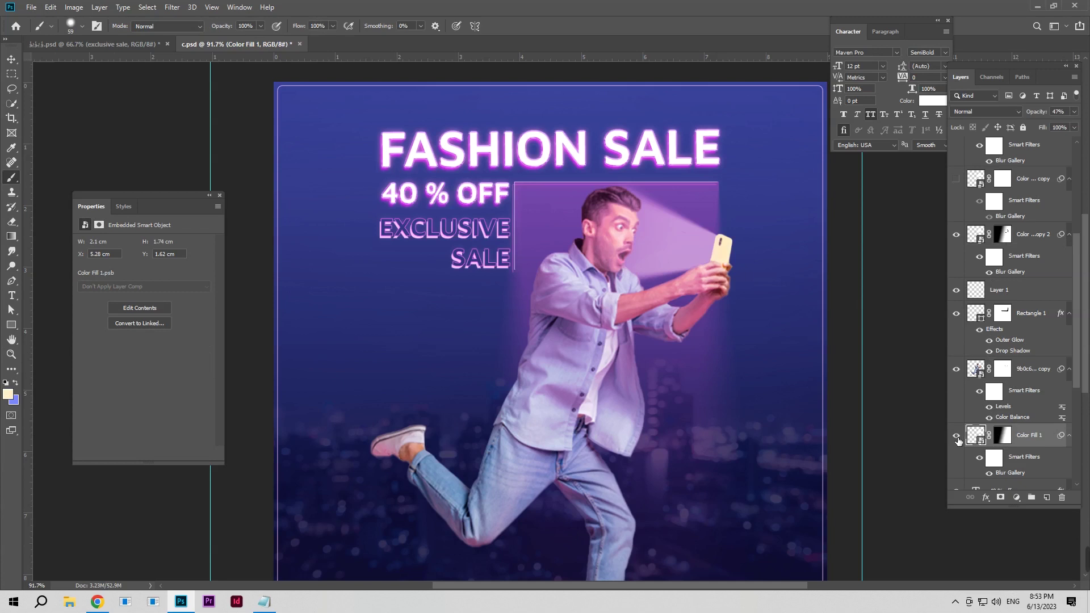
click(985, 498)
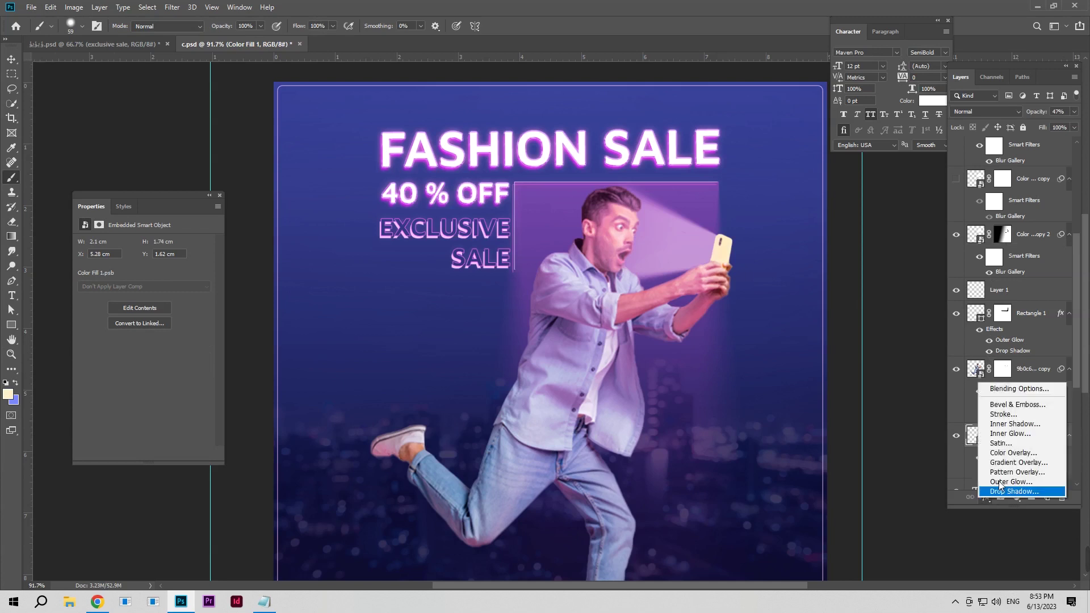
click(997, 390)
drag(803, 124, 928, 82)
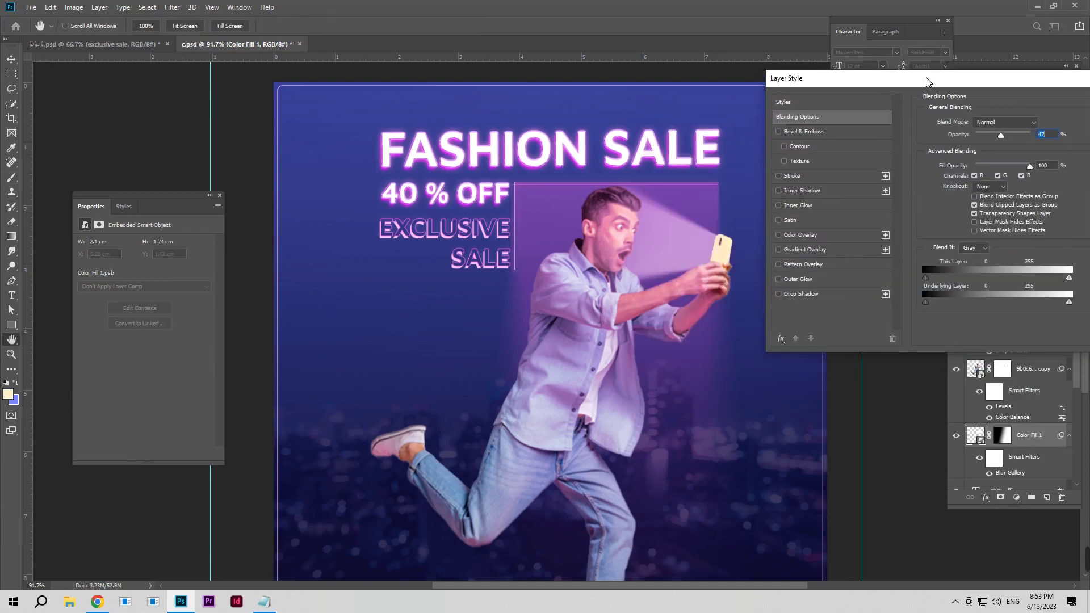
drag(928, 302, 1011, 297)
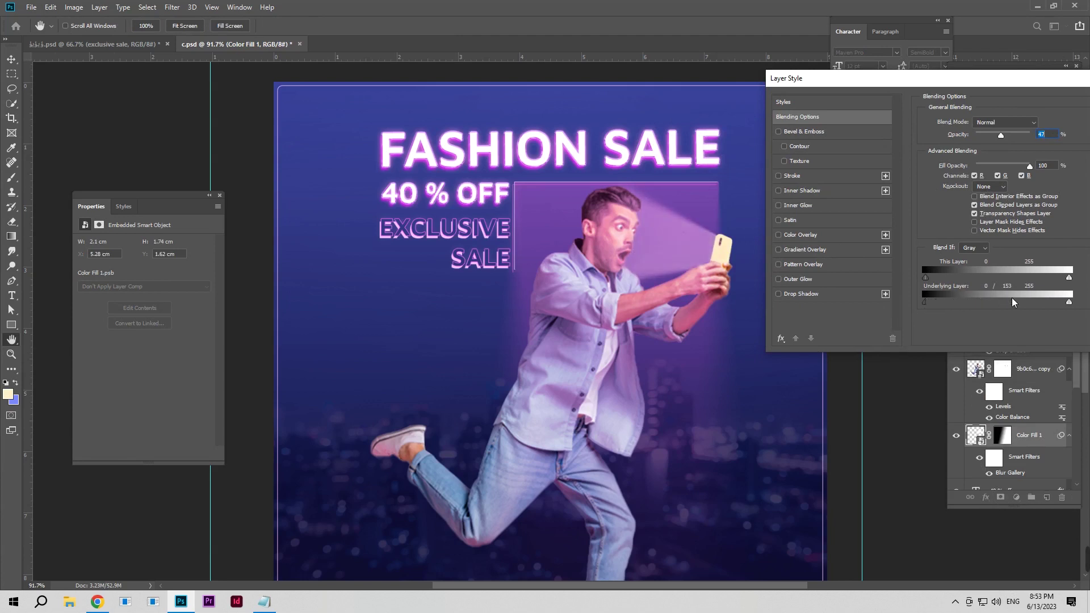
drag(980, 85, 791, 91)
click(949, 103)
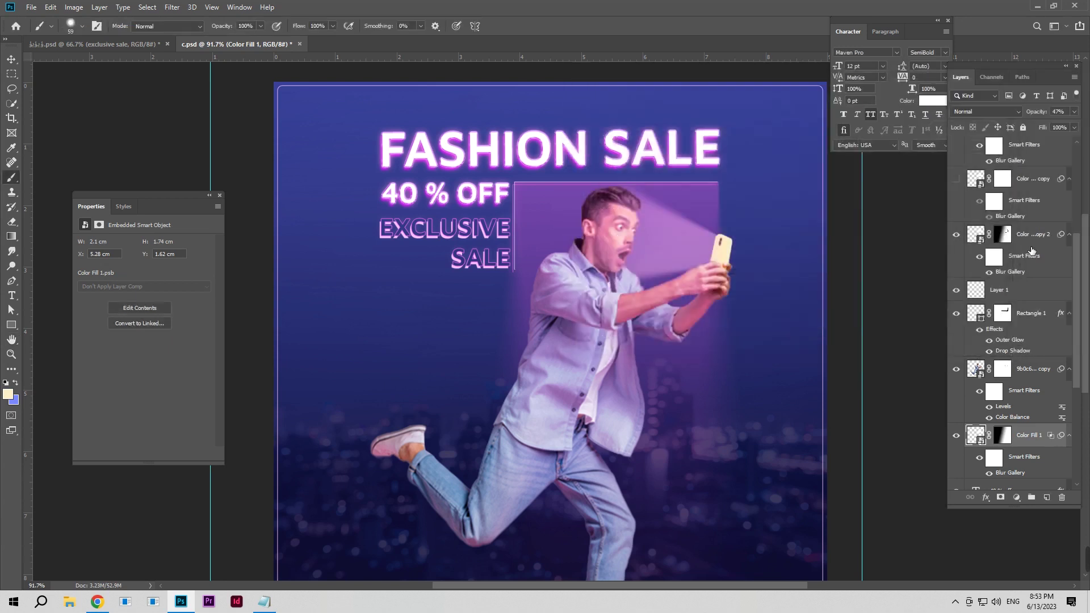
Apply a similar Blend If underlying-layer dark cutoff to Color Fill 1 copy 2
click(1024, 234)
click(986, 497)
click(1019, 390)
drag(765, 83, 930, 85)
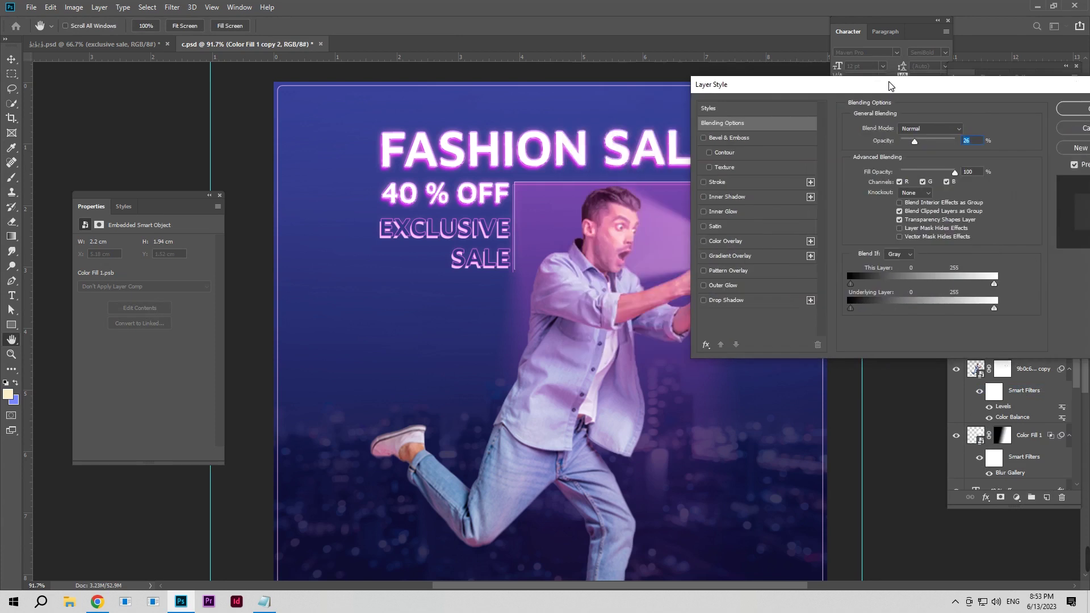
drag(898, 310, 976, 306)
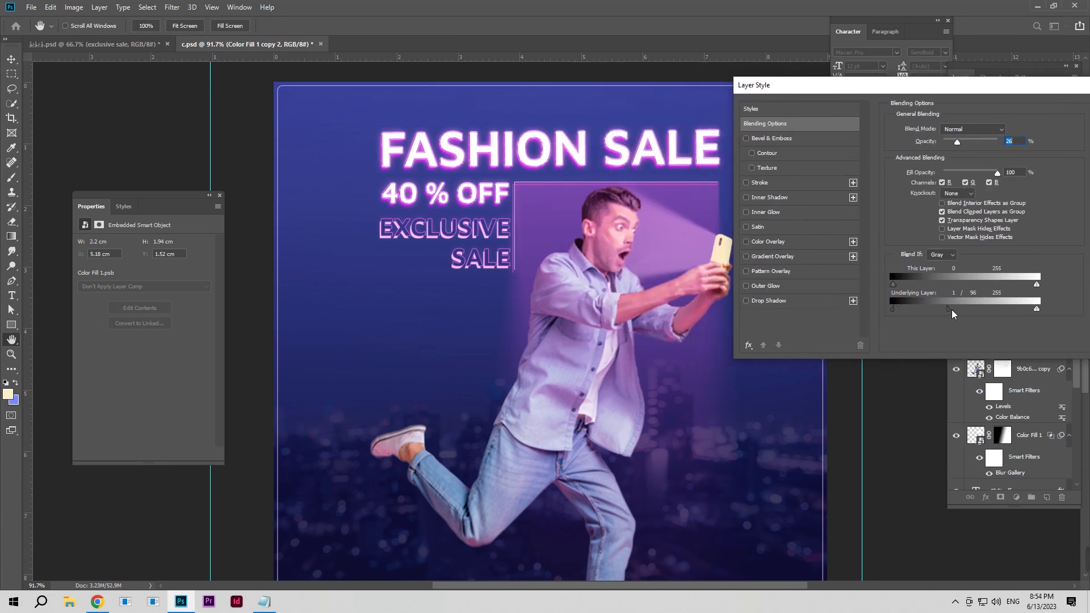
drag(907, 82, 690, 113)
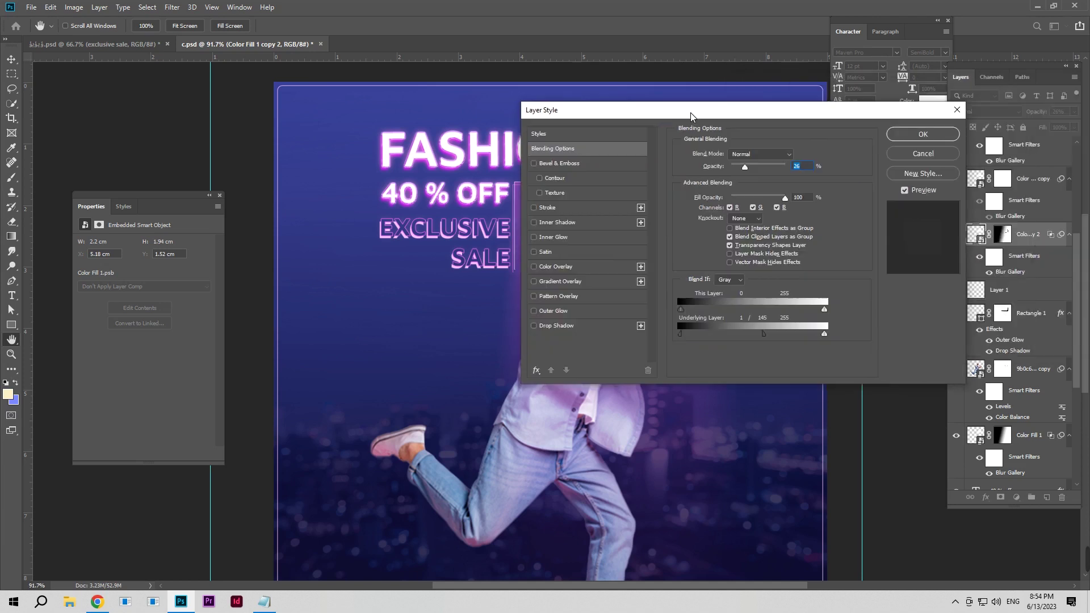
click(911, 134)
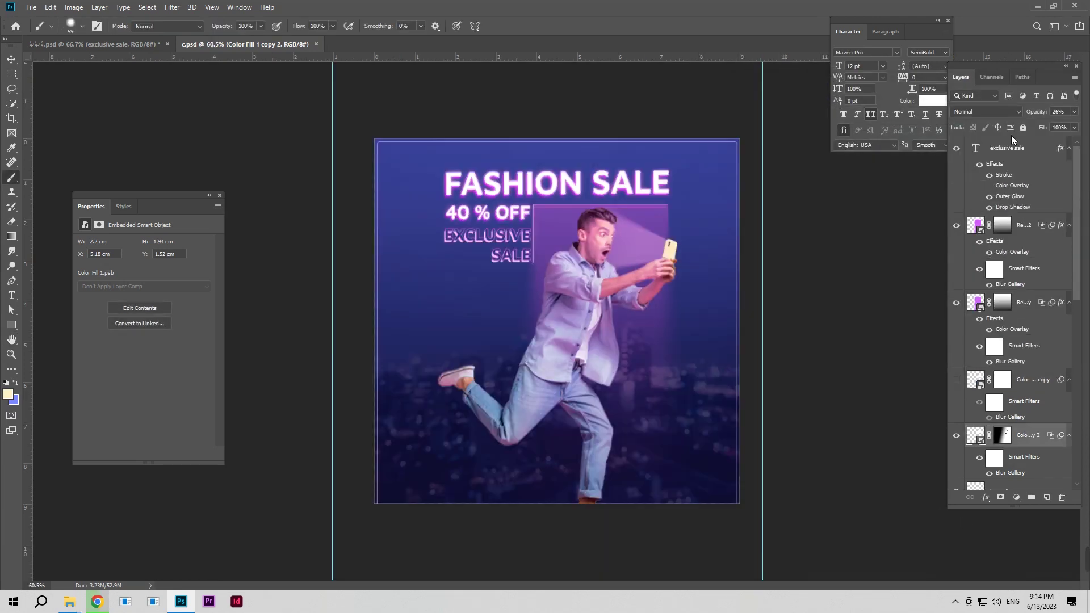
Add a new layer at the top of the stack and set the foreground to near-white pink
click(1015, 149)
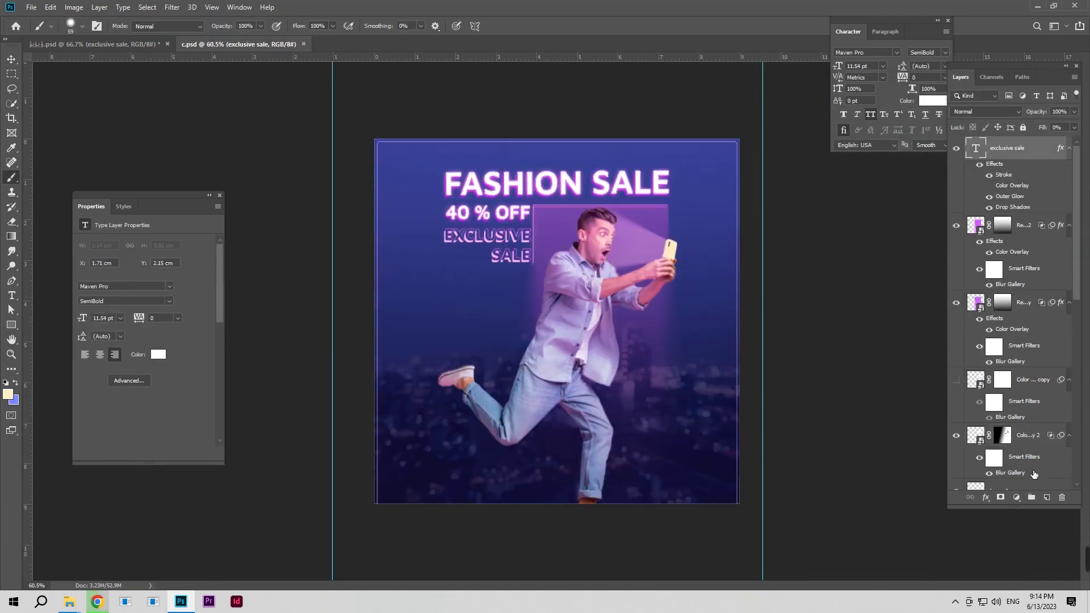
click(1046, 497)
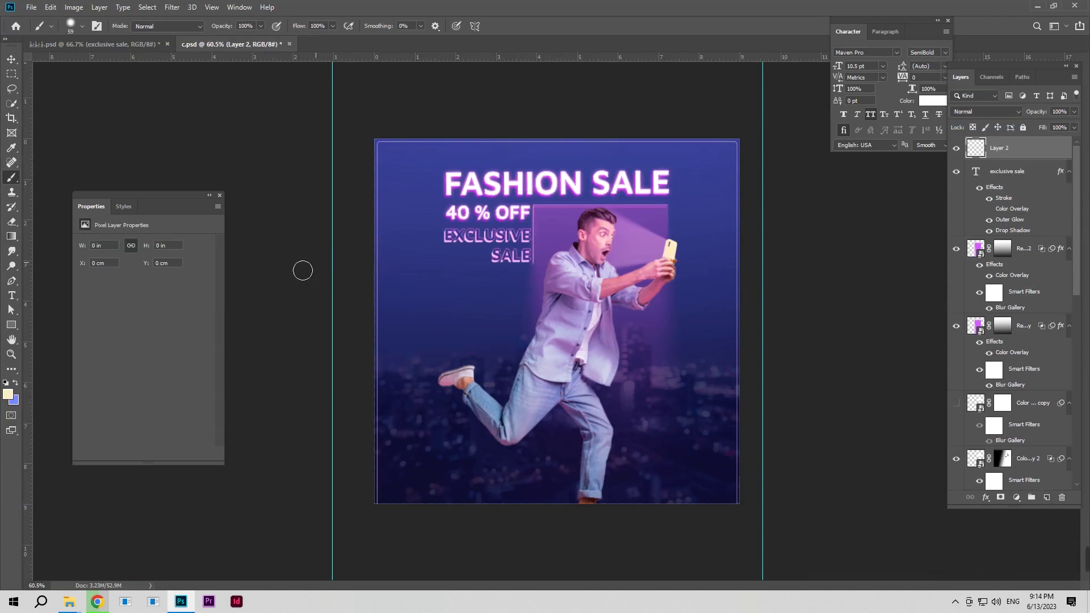
click(9, 393)
drag(951, 266, 951, 276)
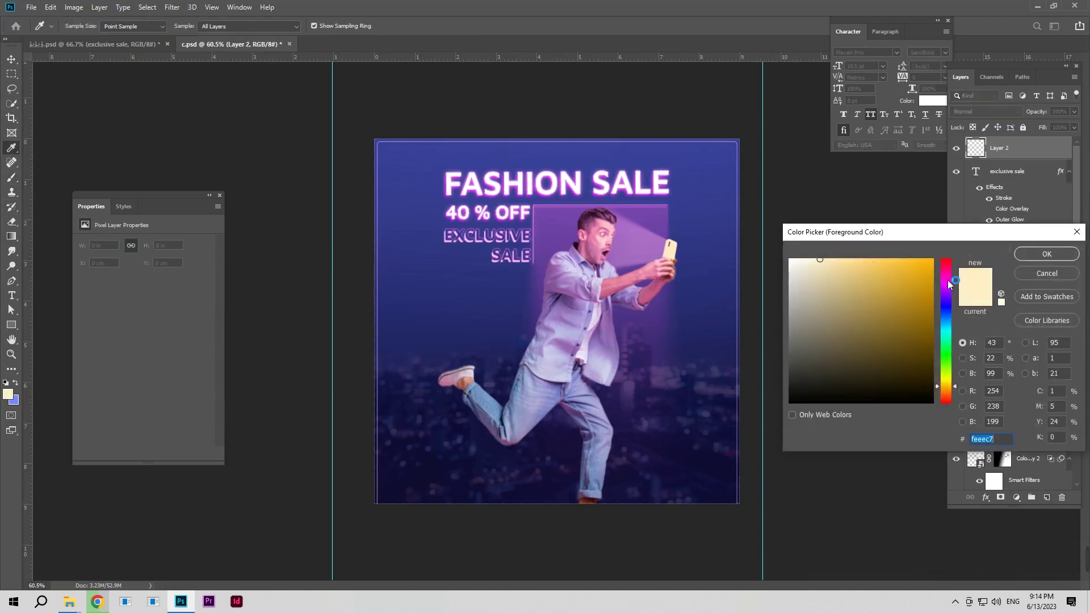
click(794, 258)
click(1022, 257)
Paint soft light around the phone at 8% brush opacity, then over the shirt and jeans at 3%
key(b)
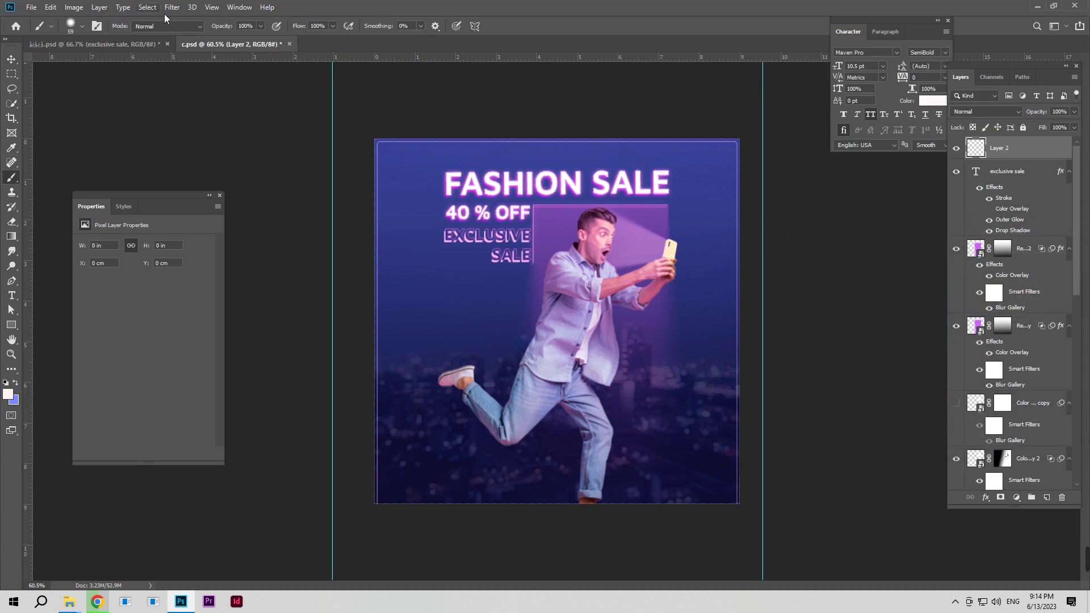
drag(202, 29, 164, 30)
click(598, 247)
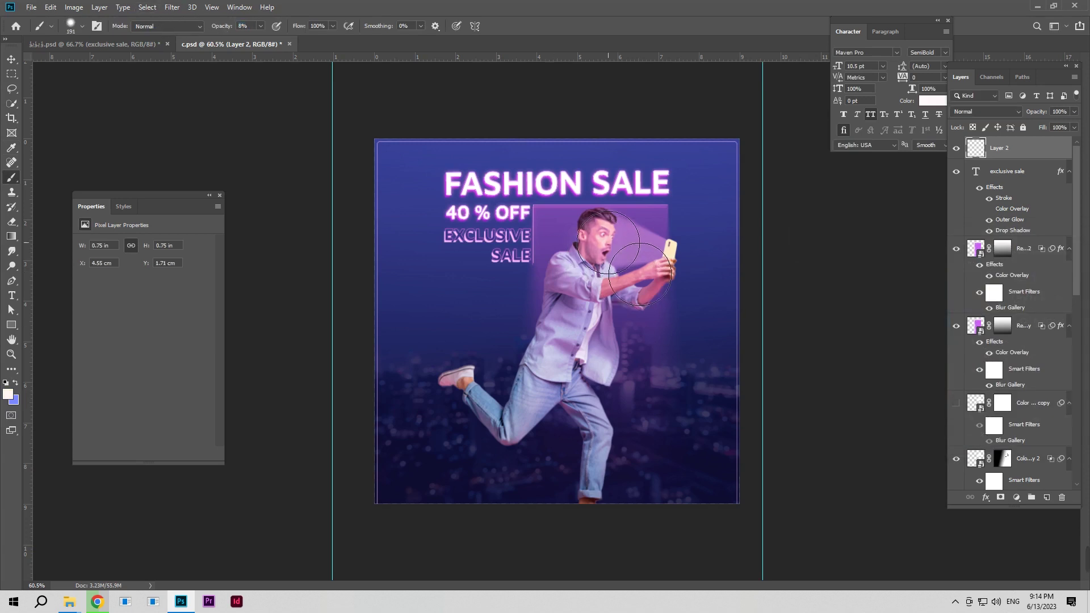
mouse_move(649, 250)
mouse_down()
mouse_move(675, 256)
mouse_move(616, 235)
mouse_up()
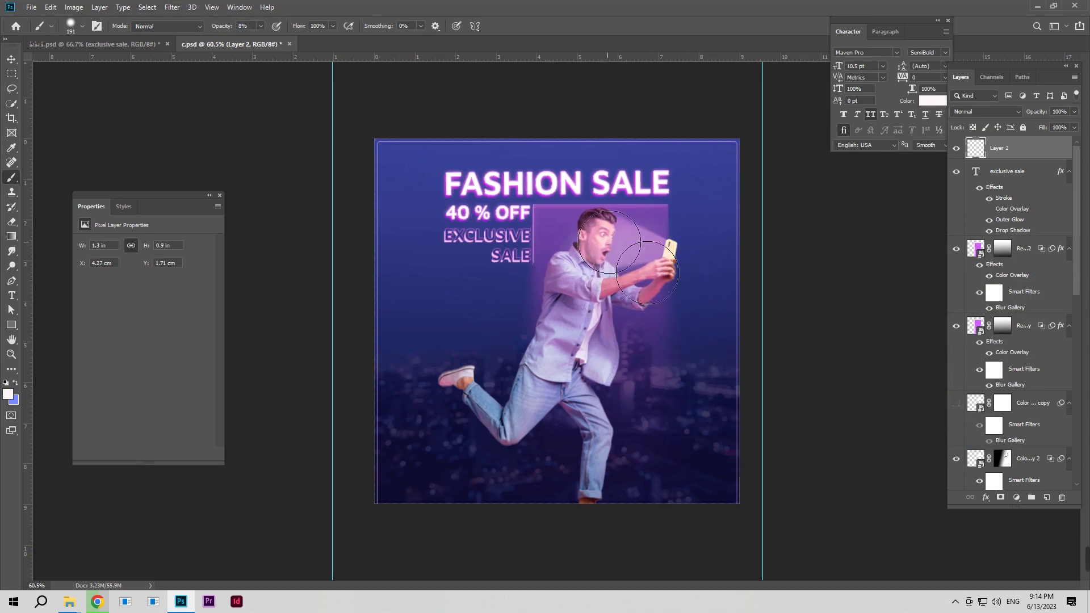
drag(599, 277, 612, 284)
drag(225, 29, 216, 29)
mouse_move(583, 328)
mouse_down()
mouse_move(558, 389)
mouse_move(558, 319)
mouse_move(601, 405)
mouse_up()
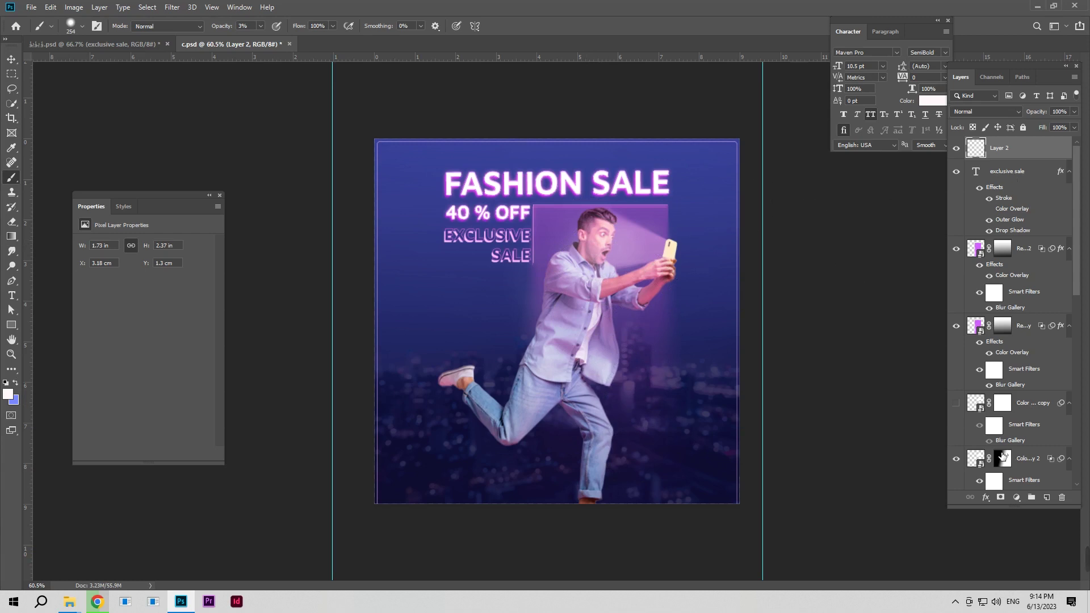
Limit Layer 2's light with split Blend If underlying-layer sliders (0/81), hiding darkest and brightest tones
click(985, 497)
click(998, 385)
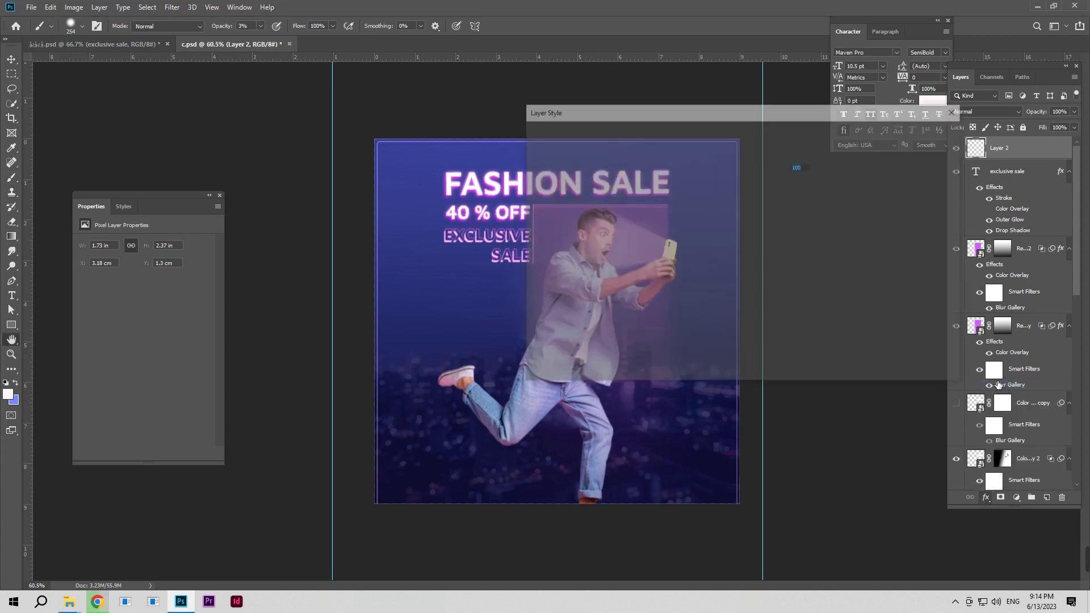
drag(762, 117, 966, 72)
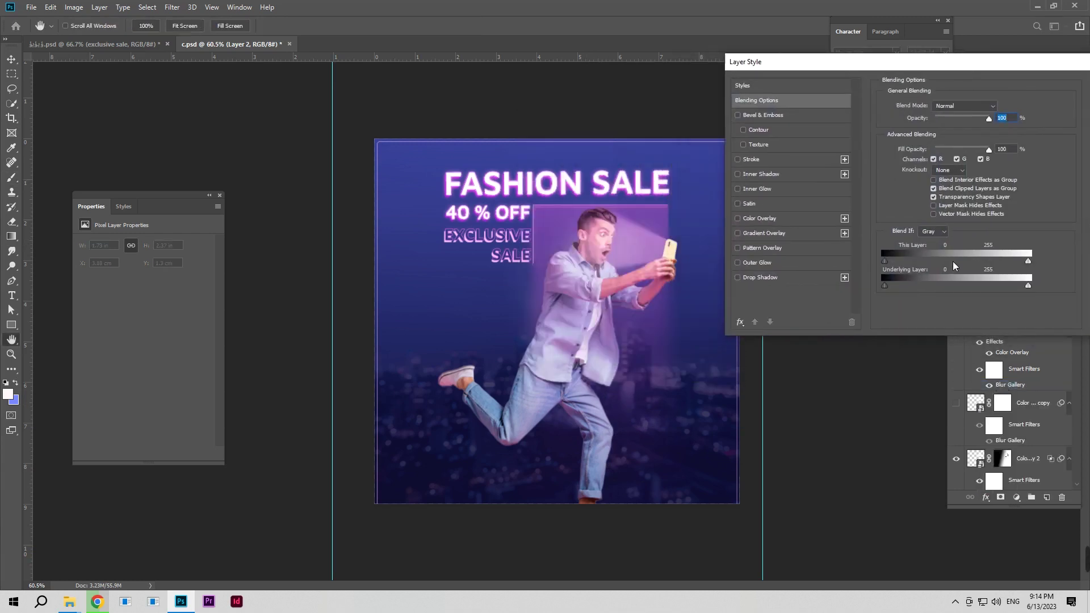
mouse_move(884, 286)
mouse_down()
mouse_move(940, 285)
mouse_move(867, 294)
mouse_up()
mouse_move(1028, 291)
mouse_down()
mouse_move(986, 293)
mouse_move(1041, 295)
mouse_up()
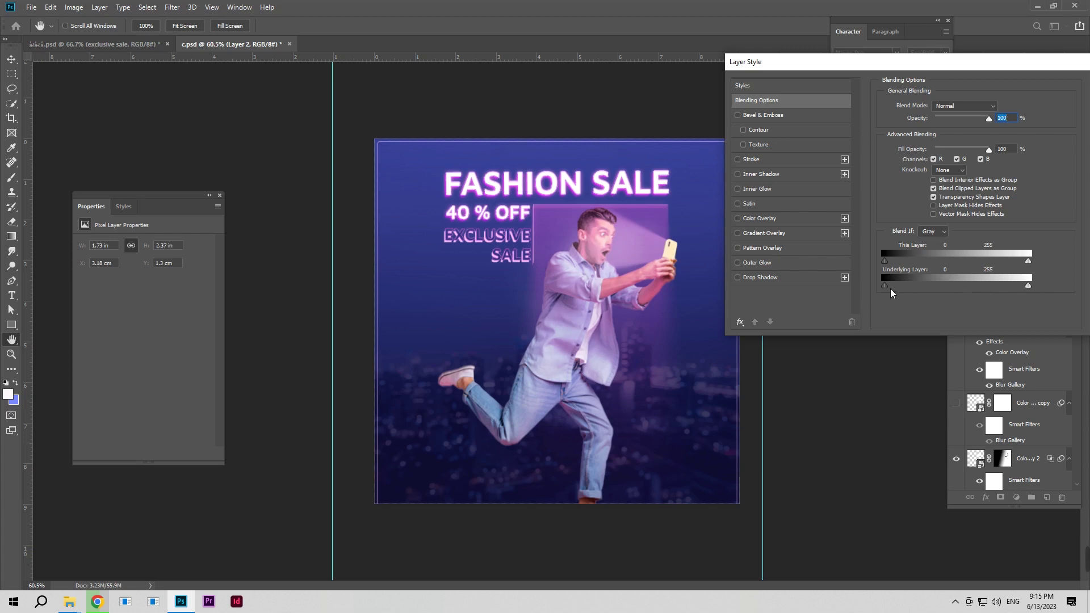
drag(887, 290, 934, 291)
click(919, 85)
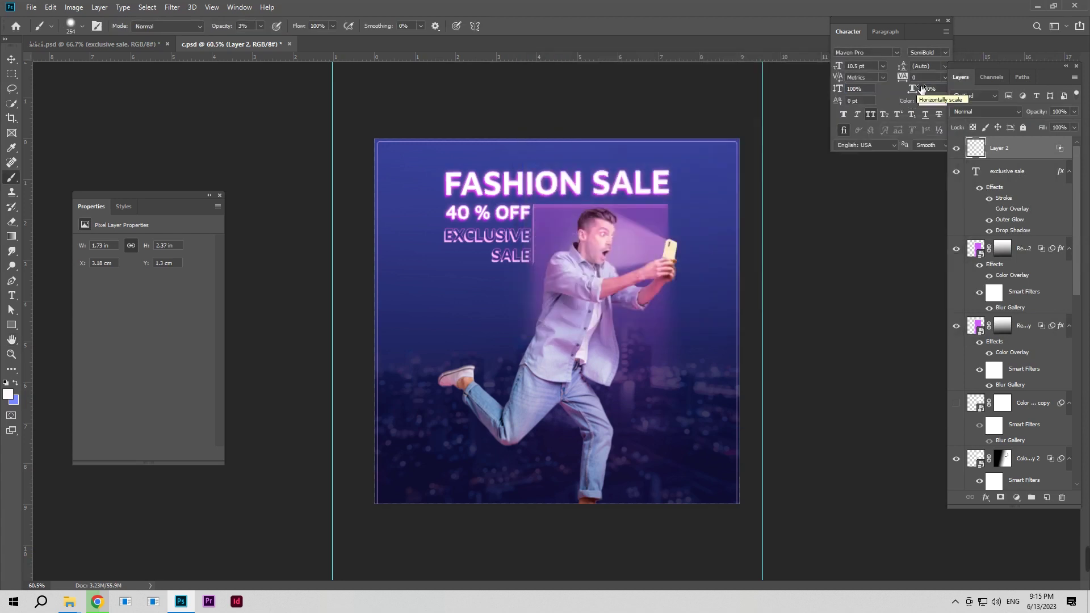
Add a Photo Filter adjustment layer tinted light pink (#ec7acd) at 25% density
click(1017, 498)
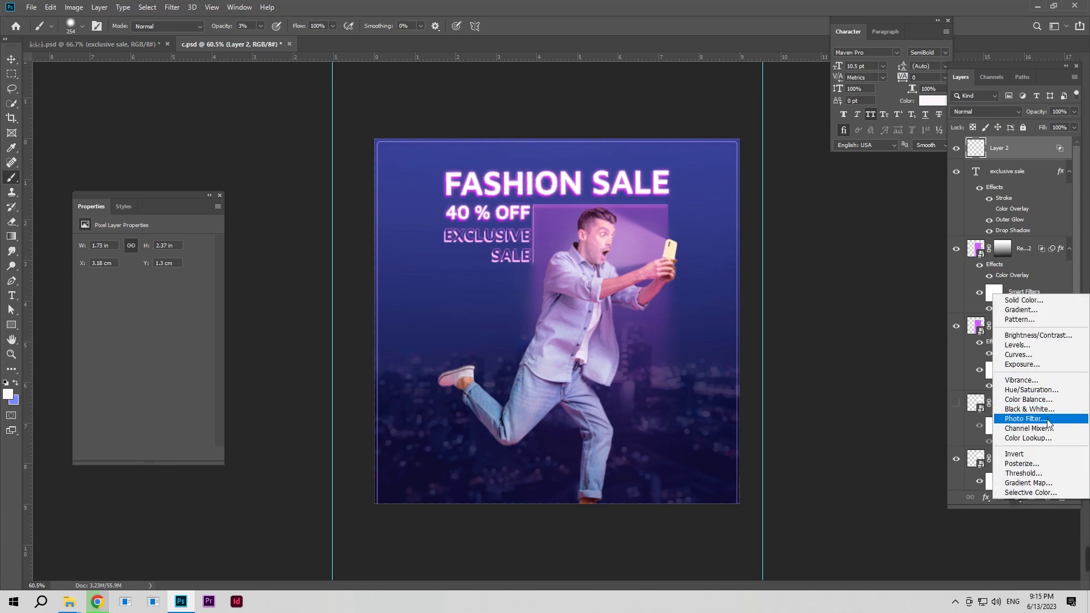
click(1025, 418)
click(116, 260)
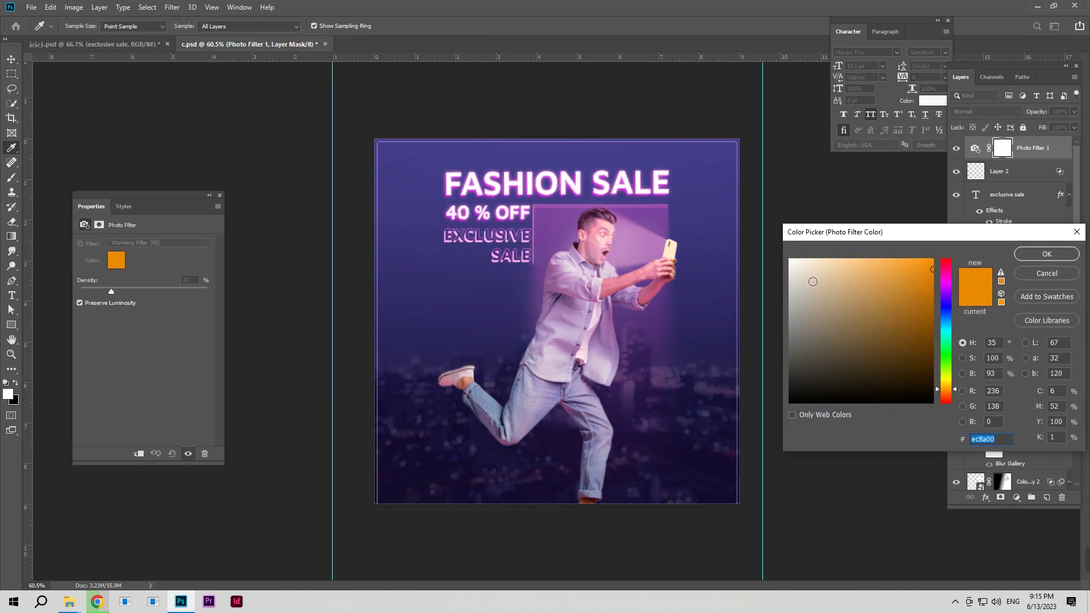
click(946, 275)
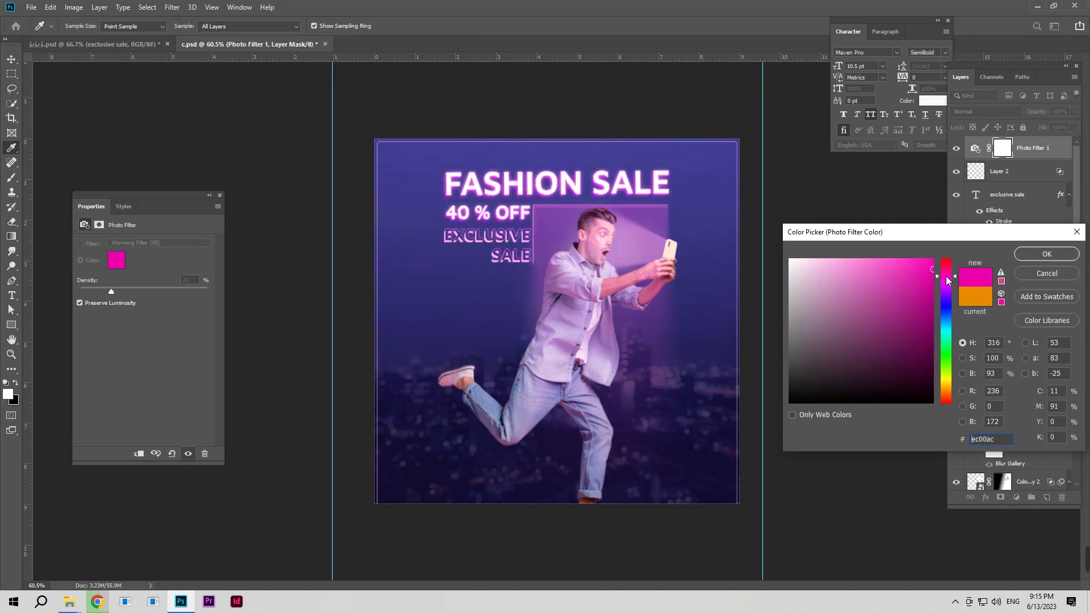
click(862, 274)
drag(862, 274, 867, 275)
click(1038, 253)
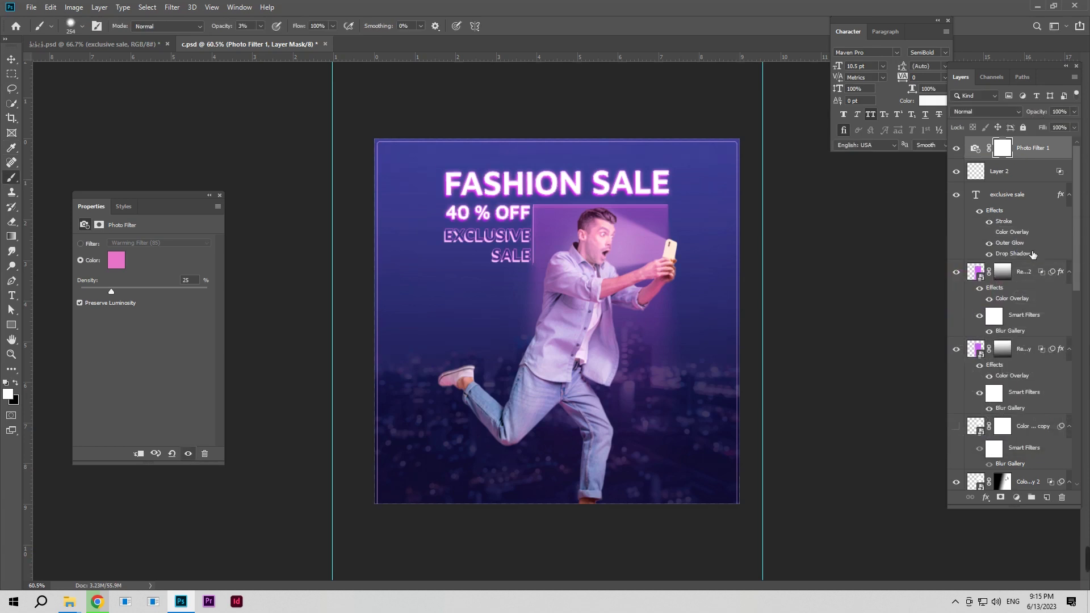
Add a dark magenta Solid Color fill layer and convert it to a Smart Object
click(1016, 497)
click(1029, 298)
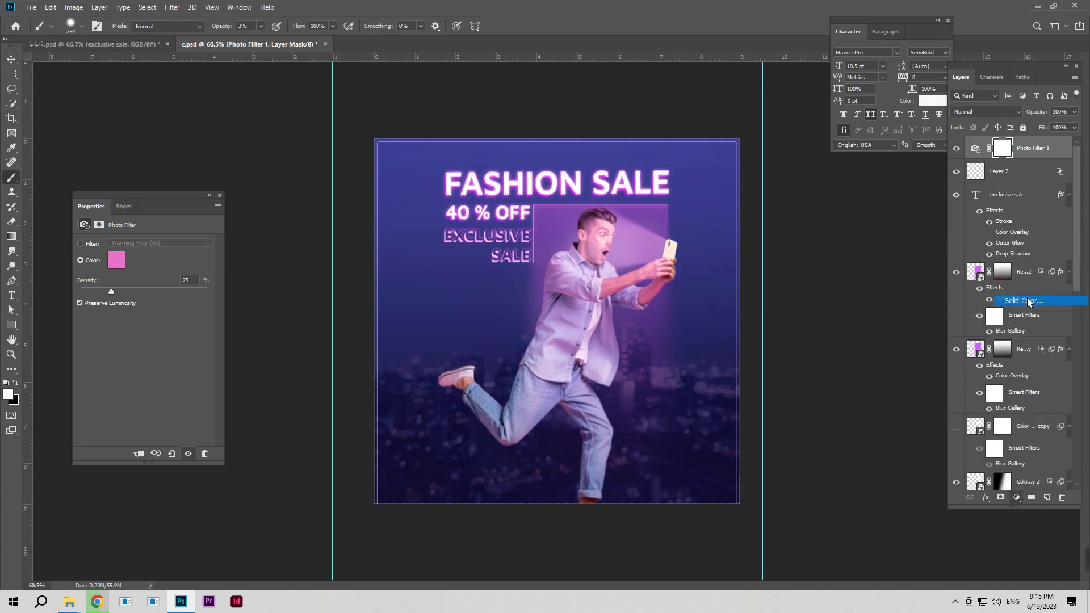
mouse_move(872, 280)
mouse_down()
mouse_move(902, 334)
mouse_move(924, 341)
mouse_up()
click(1046, 253)
right_click(1030, 149)
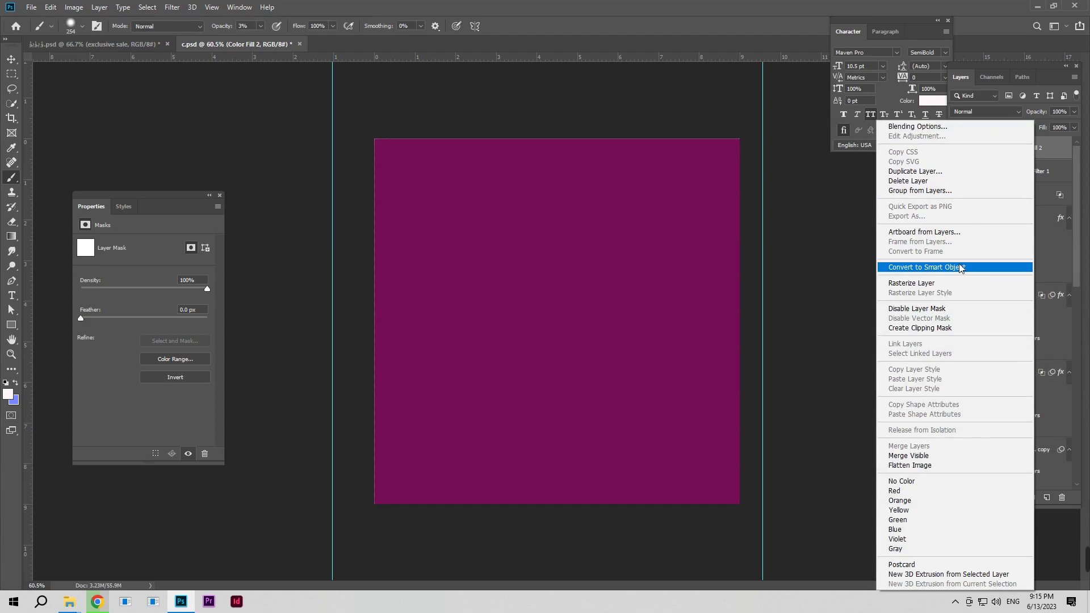
click(959, 267)
Give the fill layer a vertical gradient mask that reveals the artwork
click(11, 236)
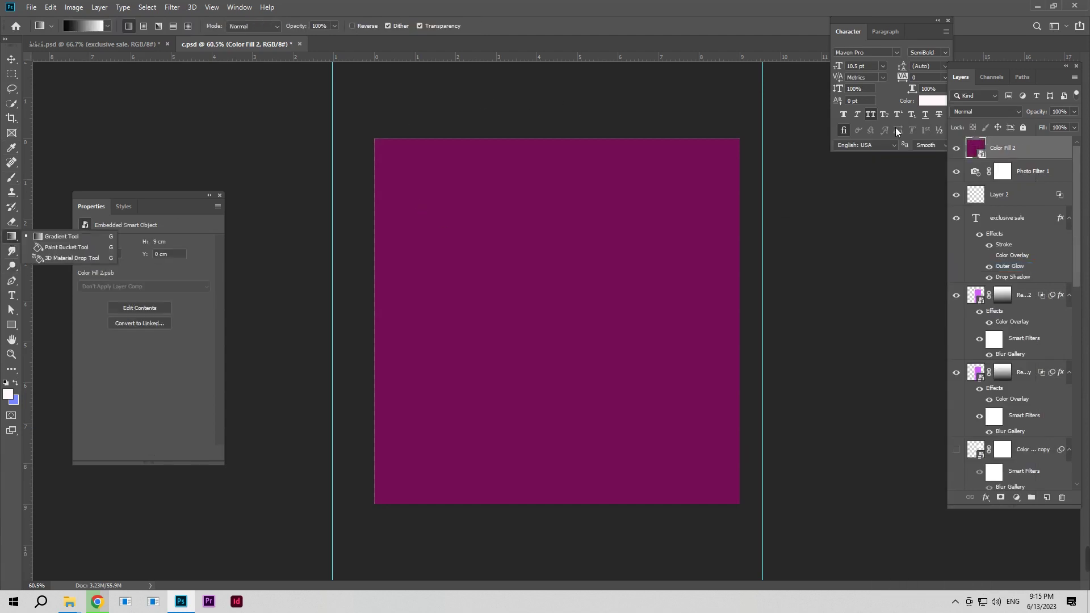
click(1000, 498)
drag(561, 72, 560, 554)
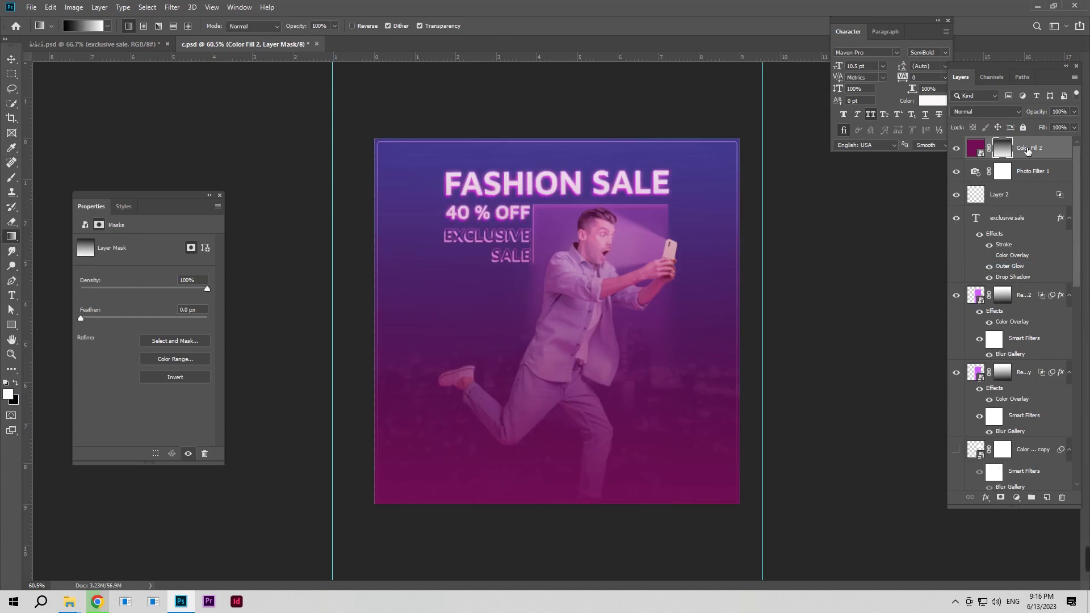
Add a dark purple Color Overlay effect to the fill layer
click(986, 497)
click(999, 387)
click(581, 221)
click(793, 109)
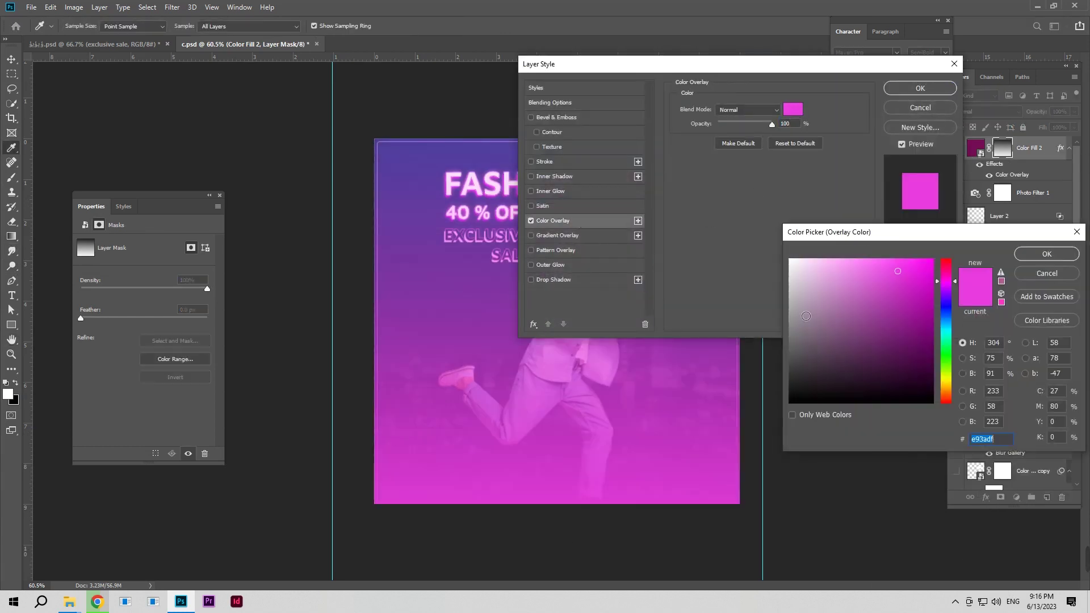
drag(926, 340, 920, 376)
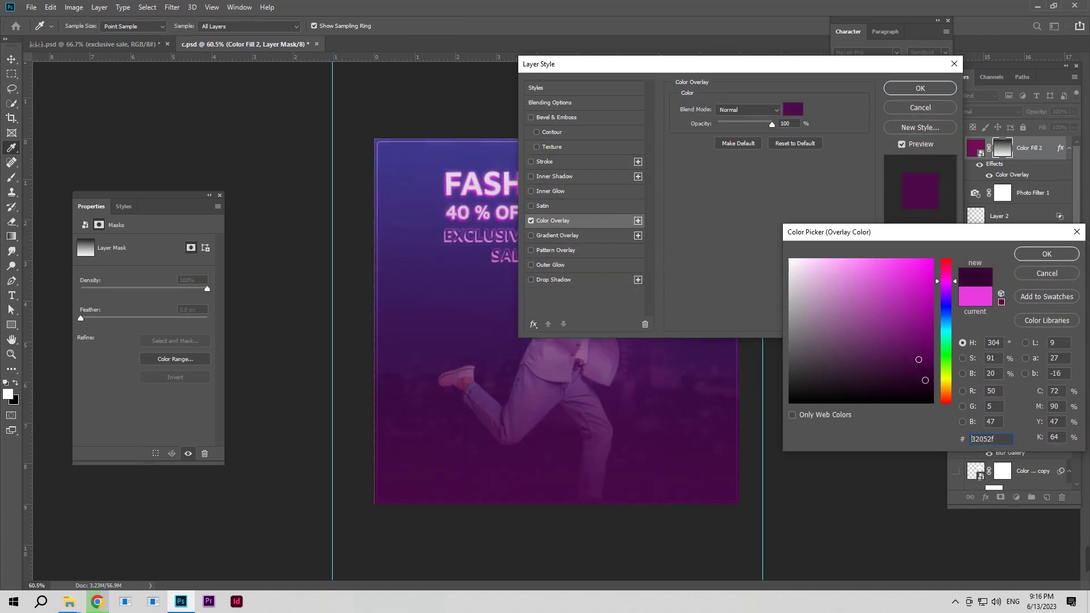
click(1044, 255)
click(925, 90)
Set the fill layer's opacity to 55%
click(1055, 112)
text(40)
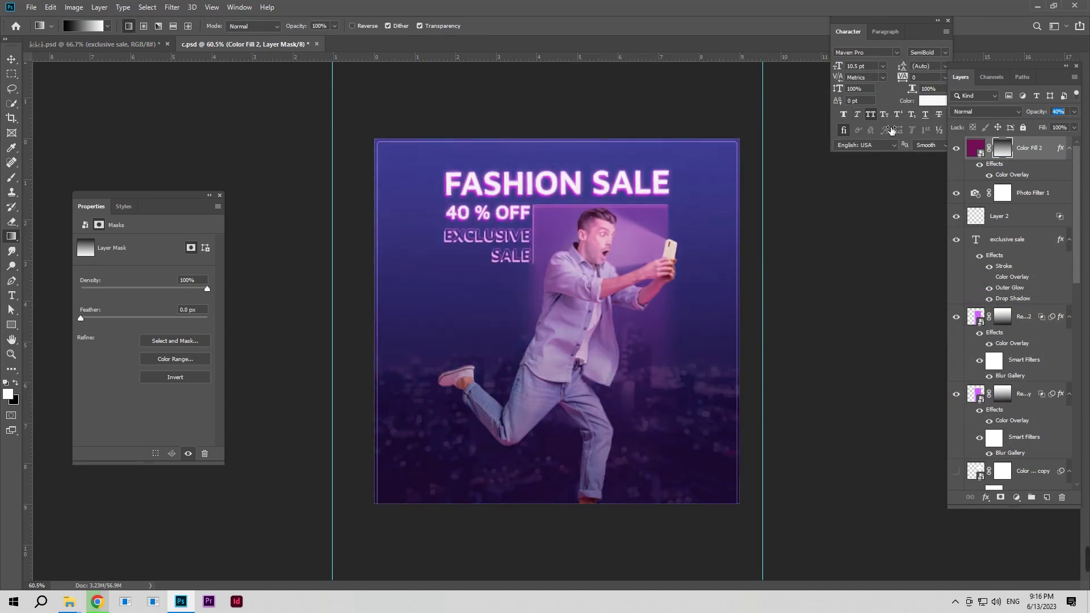
drag(893, 130, 896, 132)
drag(1038, 113, 1043, 128)
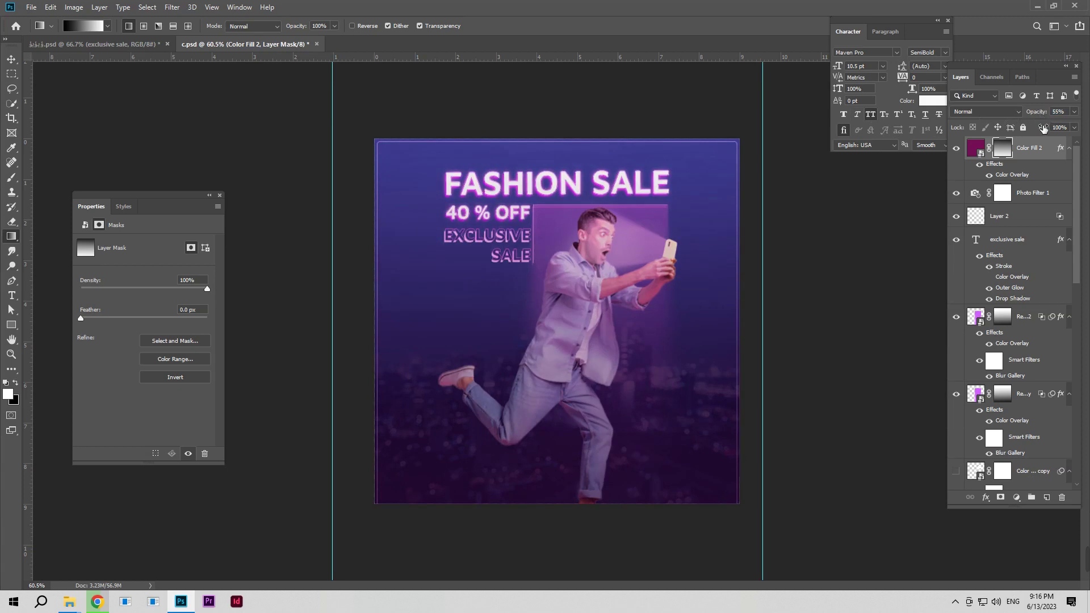
Adjust the fill layer's Blend If sliders so some of the man's bright shirt shows through
click(985, 497)
click(1008, 390)
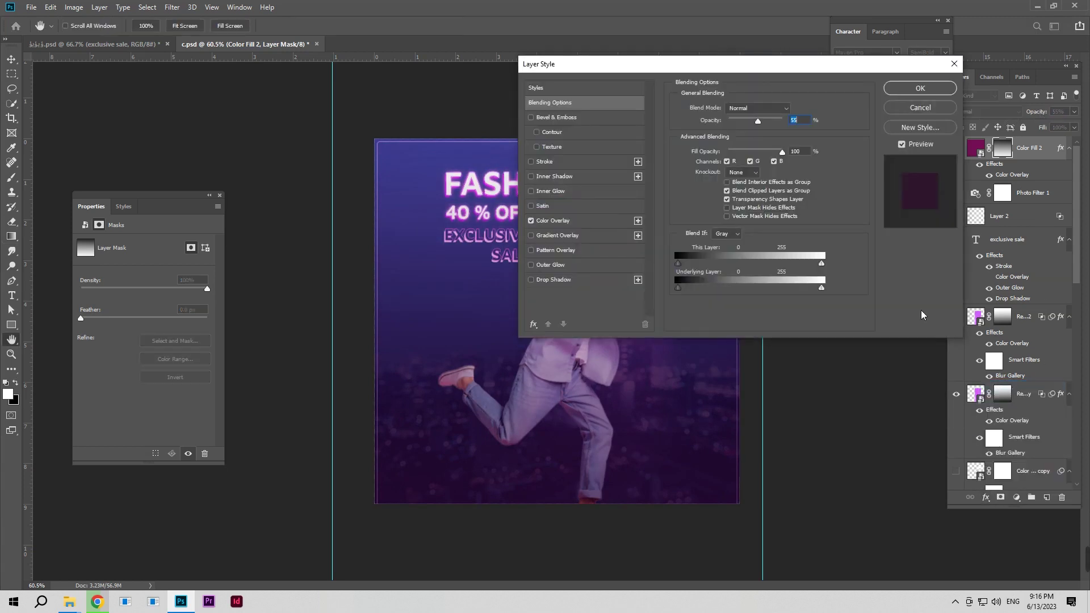
drag(773, 63, 902, 58)
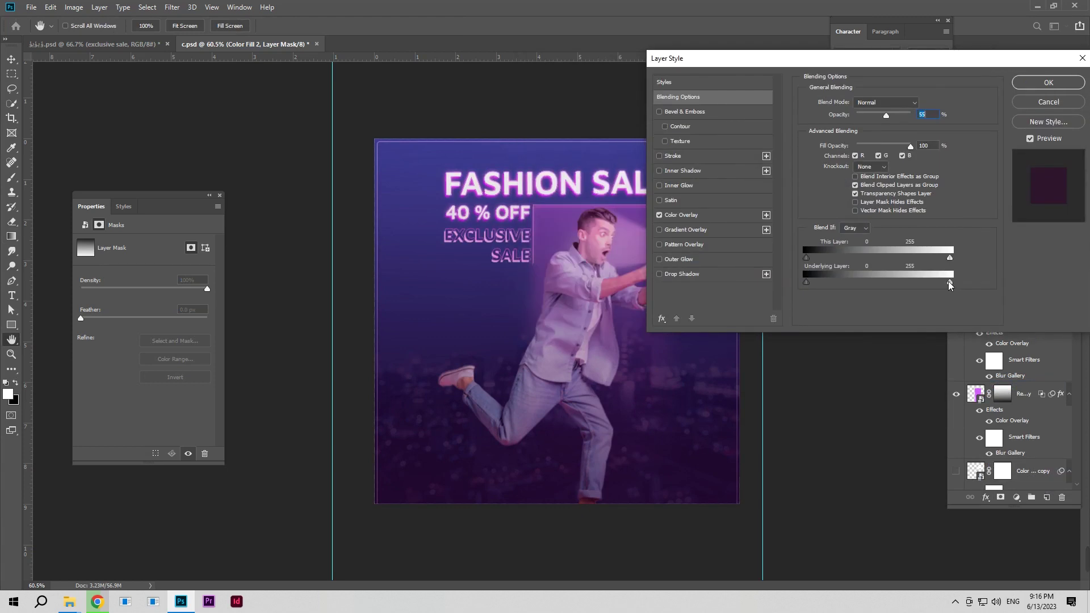
drag(950, 282, 911, 282)
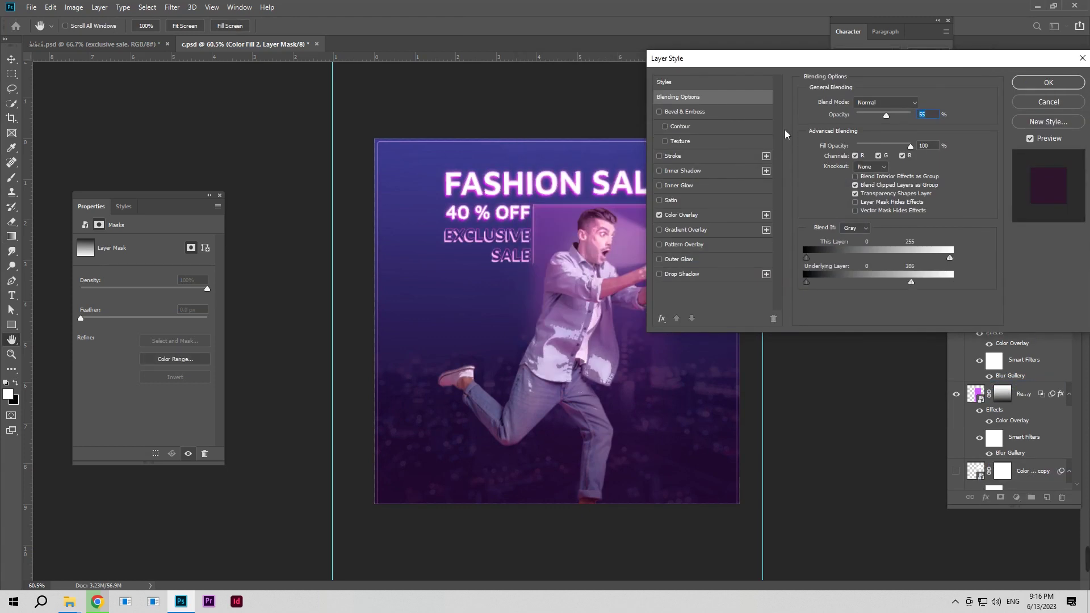
drag(755, 85, 786, 80)
mouse_move(943, 278)
mouse_down()
mouse_move(970, 281)
mouse_move(934, 281)
mouse_up()
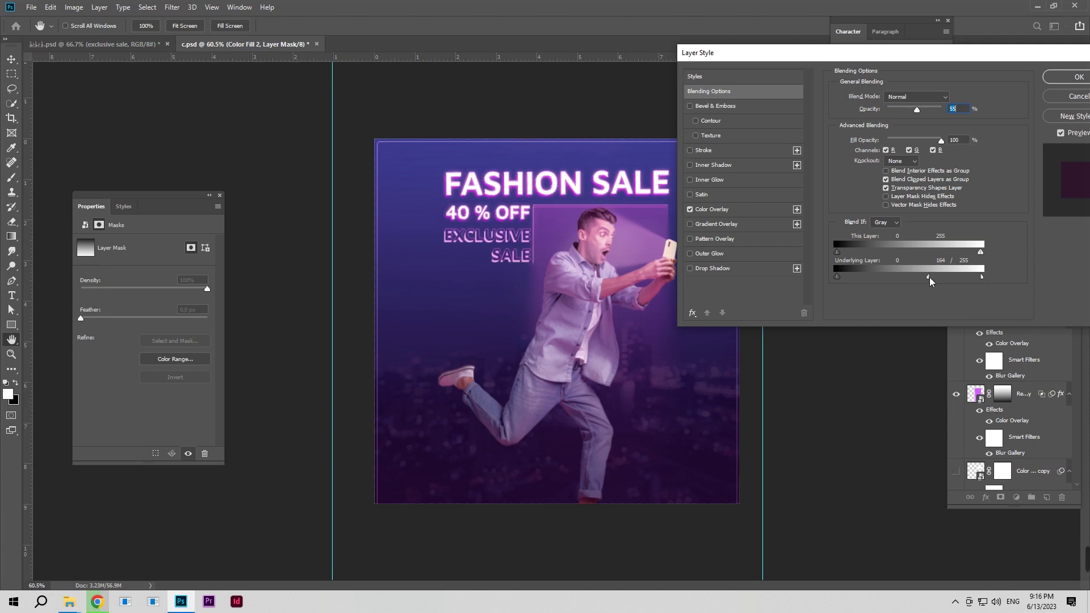
click(1067, 77)
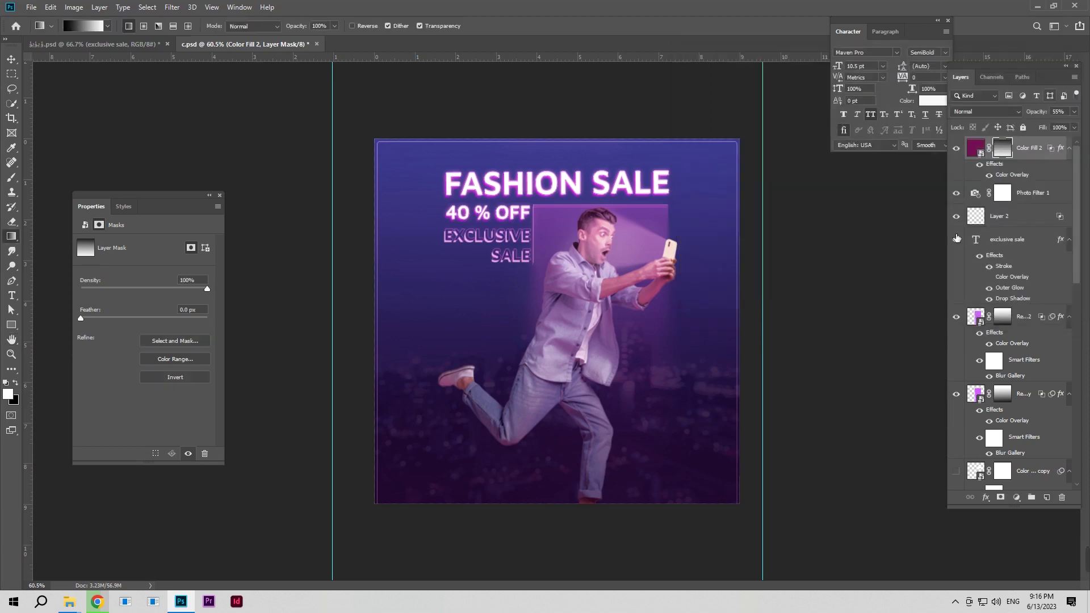
Recheck the dark purple #2b0229 Color Overlay colour and reapply the layer style
double_click(1019, 176)
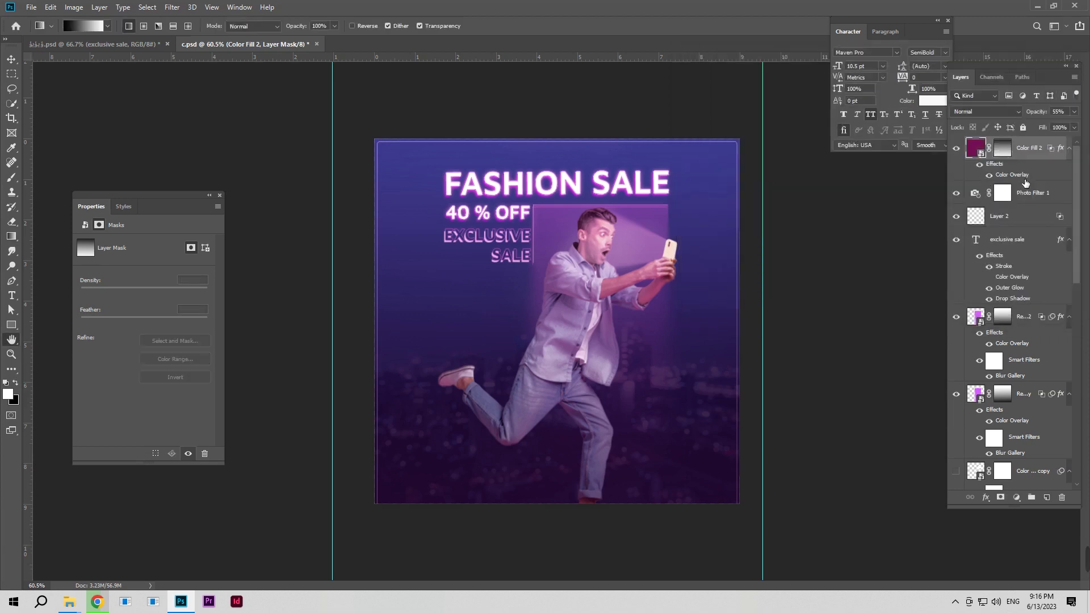
click(922, 100)
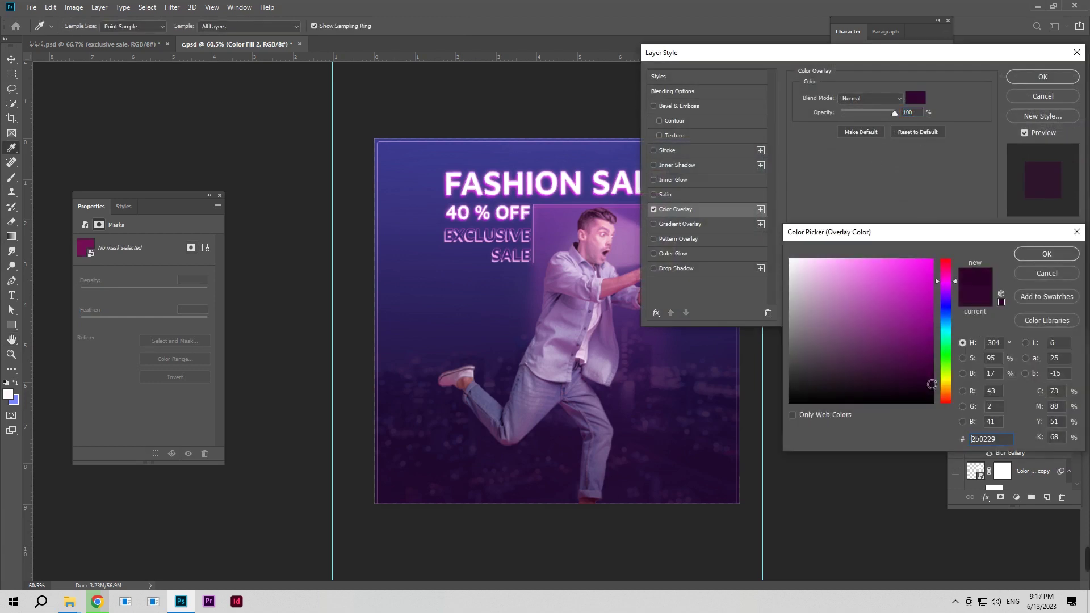
click(1028, 253)
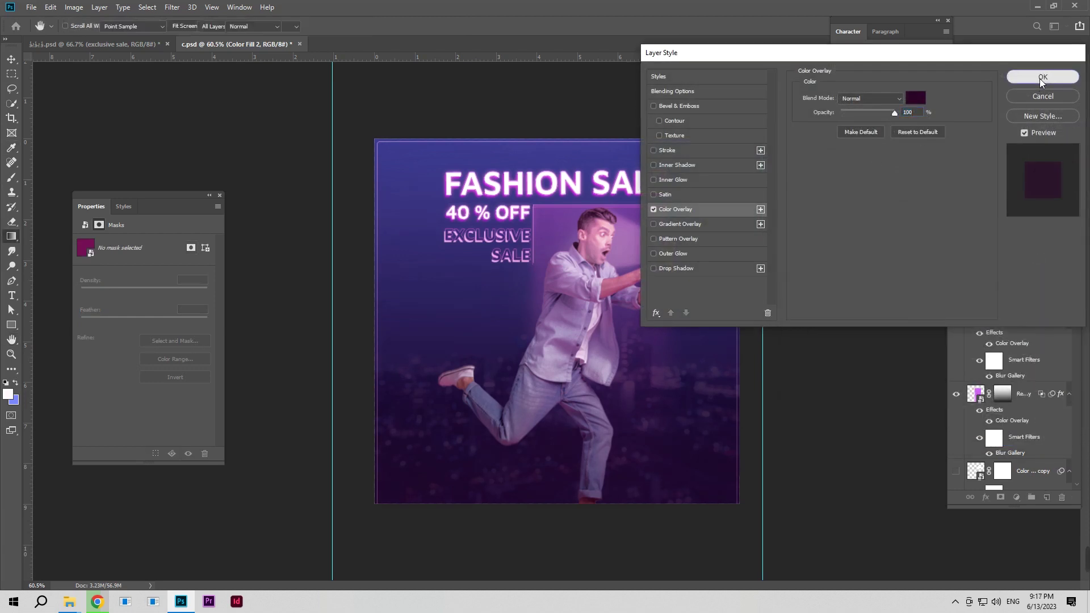
click(1039, 78)
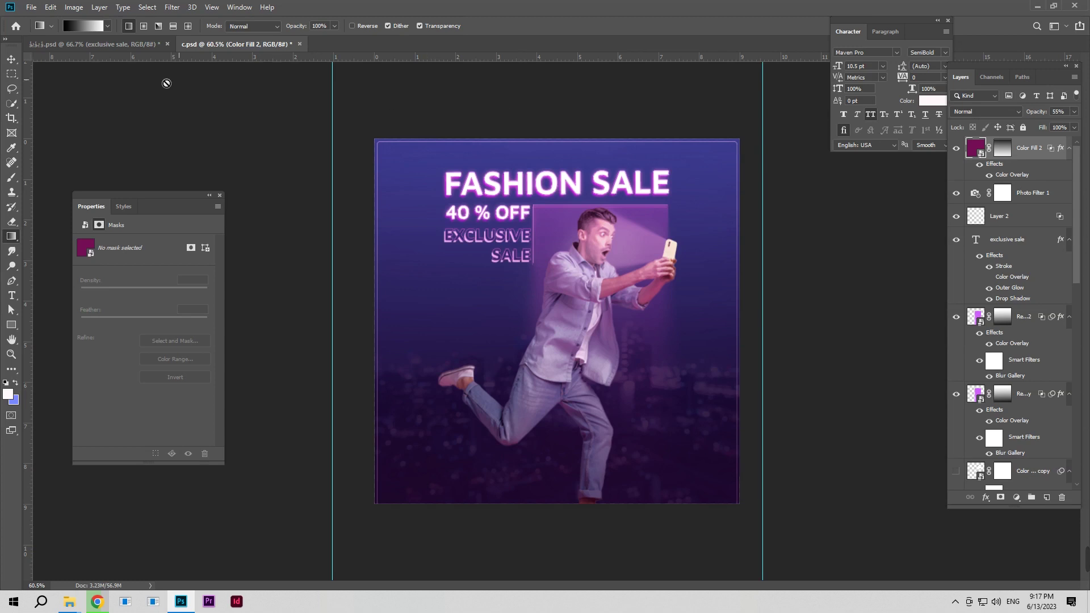
Copy the glowing lens-flare layer from the first poster into c.psd near the man's phone
click(12, 59)
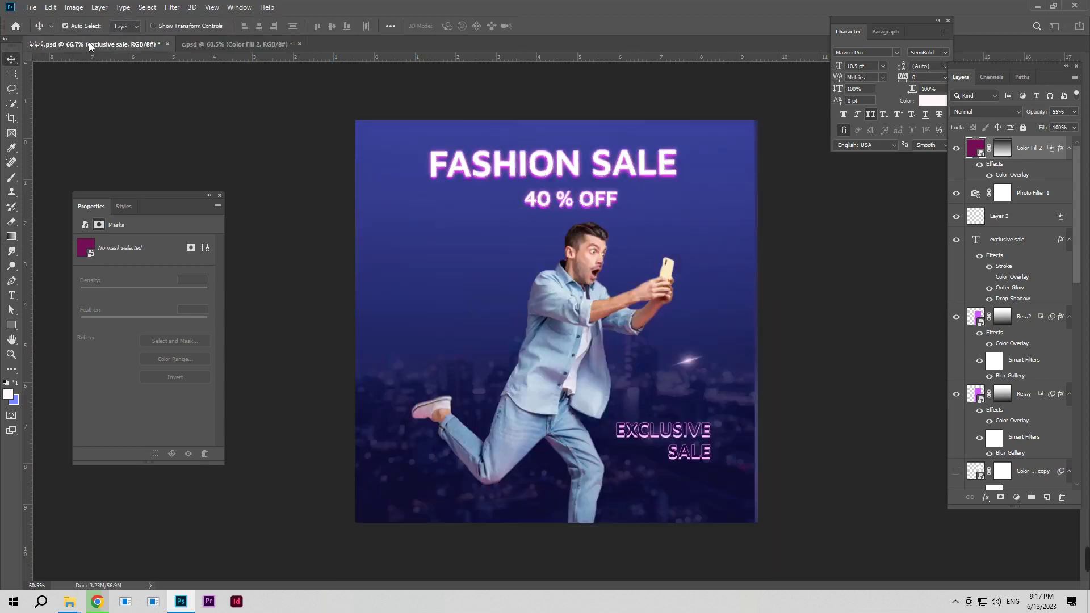
click(93, 44)
drag(684, 363, 425, 91)
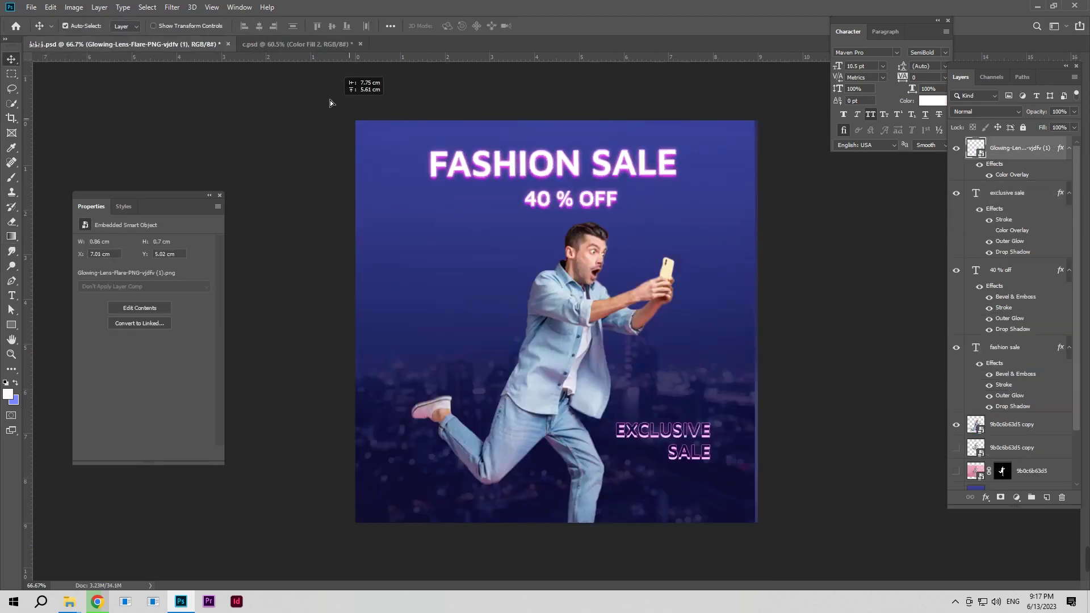
drag(595, 213, 622, 275)
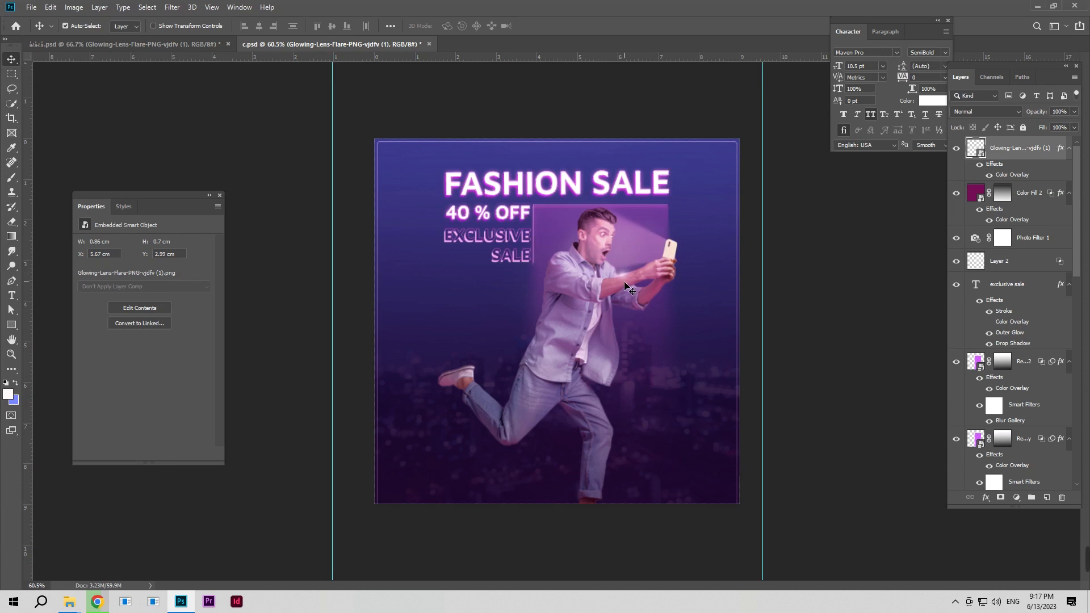
Duplicate the lens flare beside the phone and rotate the copy
drag(629, 284, 679, 286)
key(ctrl+t)
mouse_move(688, 272)
mouse_down()
mouse_move(684, 238)
mouse_move(667, 249)
mouse_move(693, 226)
mouse_up()
key(Return)
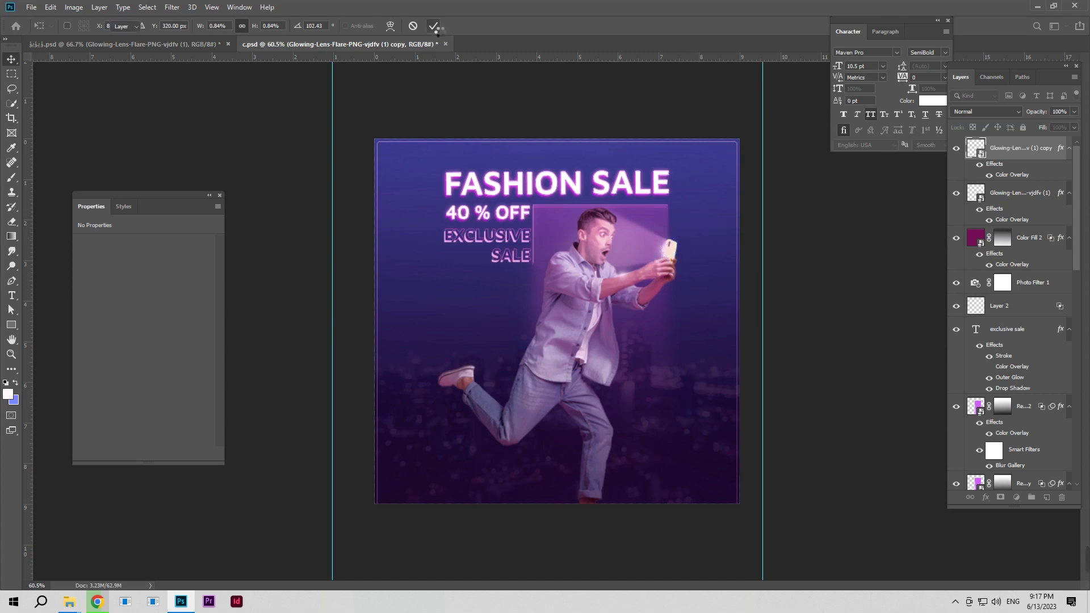
key(Down)
key(Down)
key(Down)
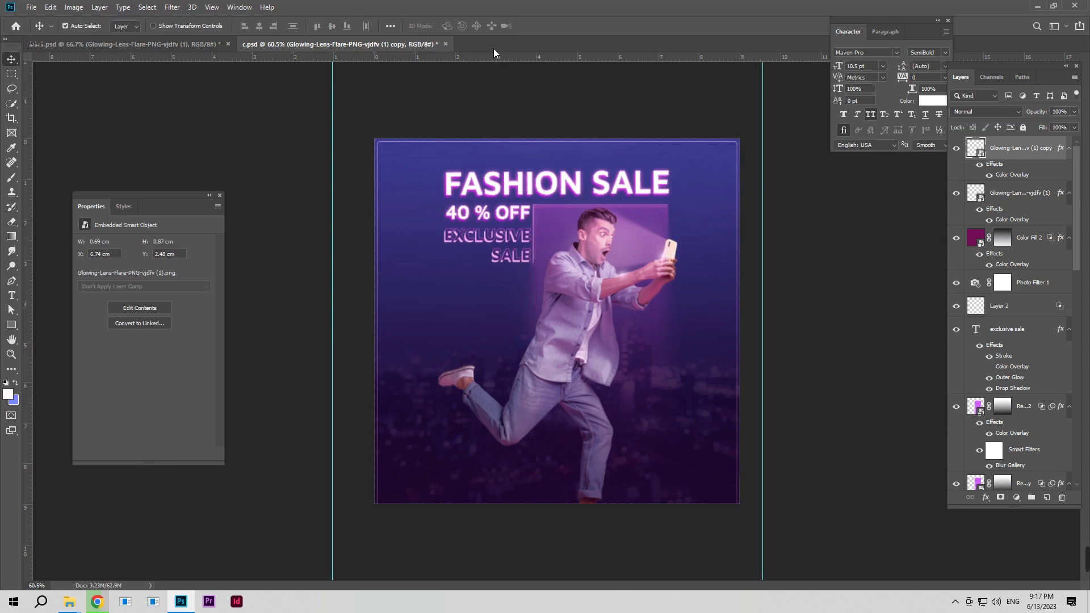
key(Up)
key(Up)
key(Up)
Duplicate the original flare again, moving the copy lower on the man
click(621, 278)
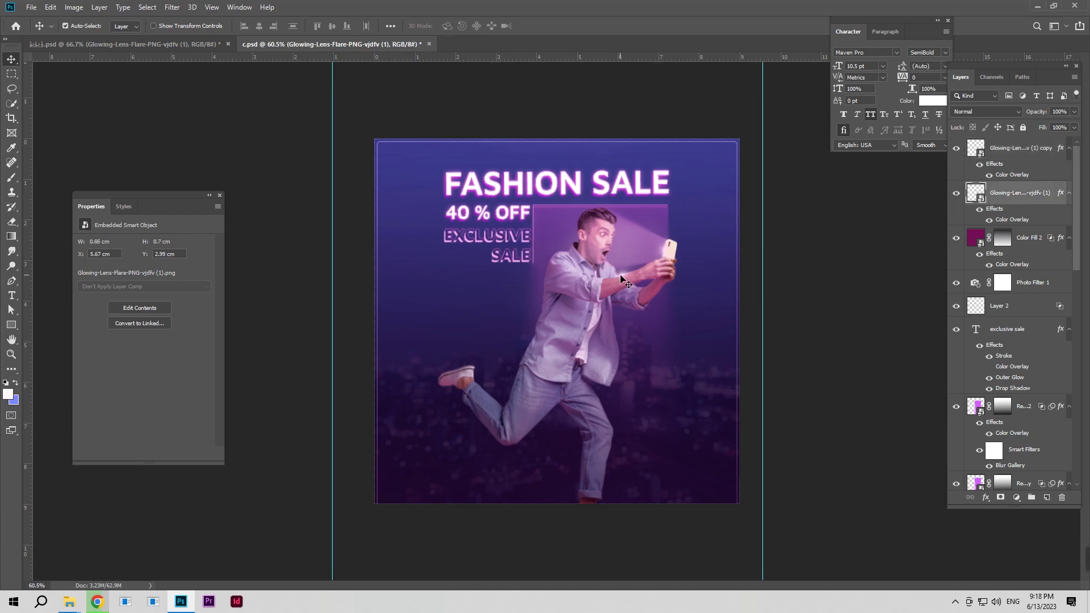
mouse_move(621, 278)
mouse_down()
mouse_move(620, 316)
mouse_move(653, 323)
mouse_up()
key(ctrl+t)
click(433, 25)
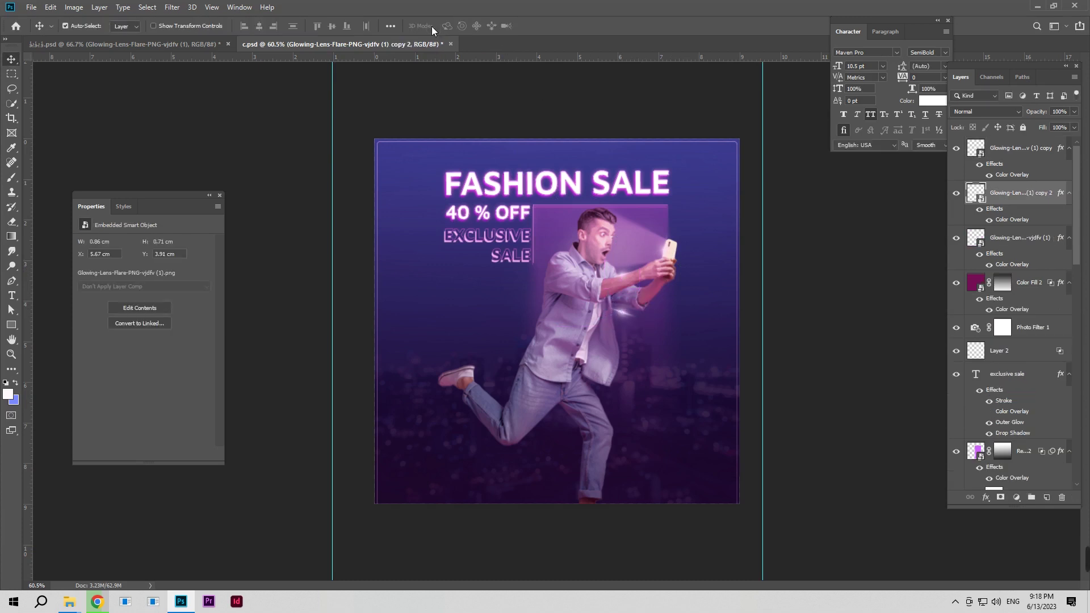
key(Down)
Move and rotate that flare copy up-left beside the man's shoulder
mouse_move(626, 315)
mouse_down()
mouse_move(538, 279)
mouse_move(539, 239)
mouse_up()
key(ctrl+t)
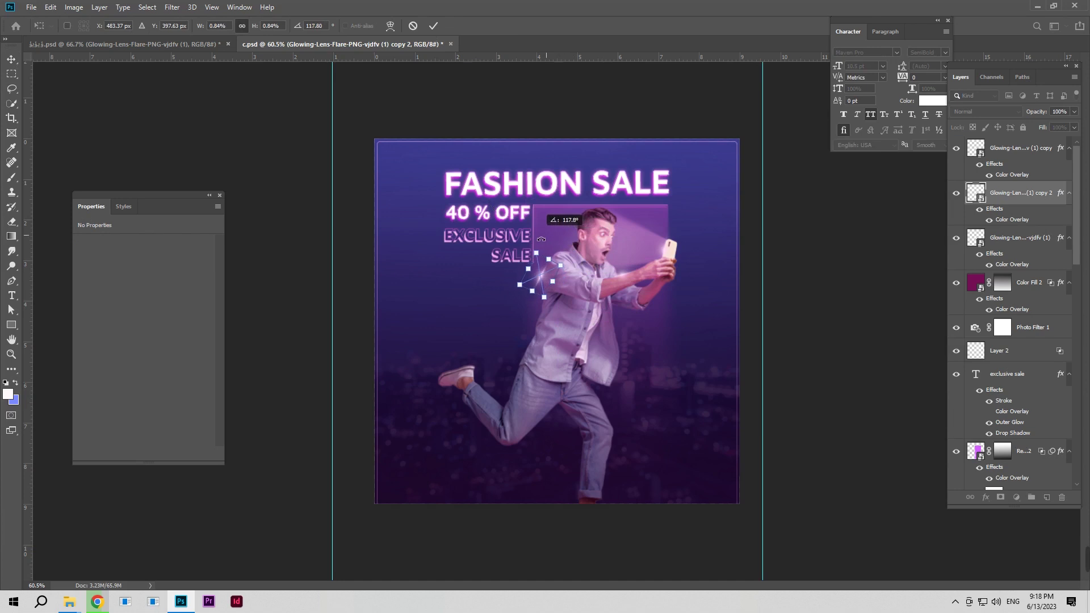
mouse_move(542, 274)
mouse_down()
mouse_move(581, 255)
mouse_move(544, 302)
mouse_move(573, 294)
mouse_up()
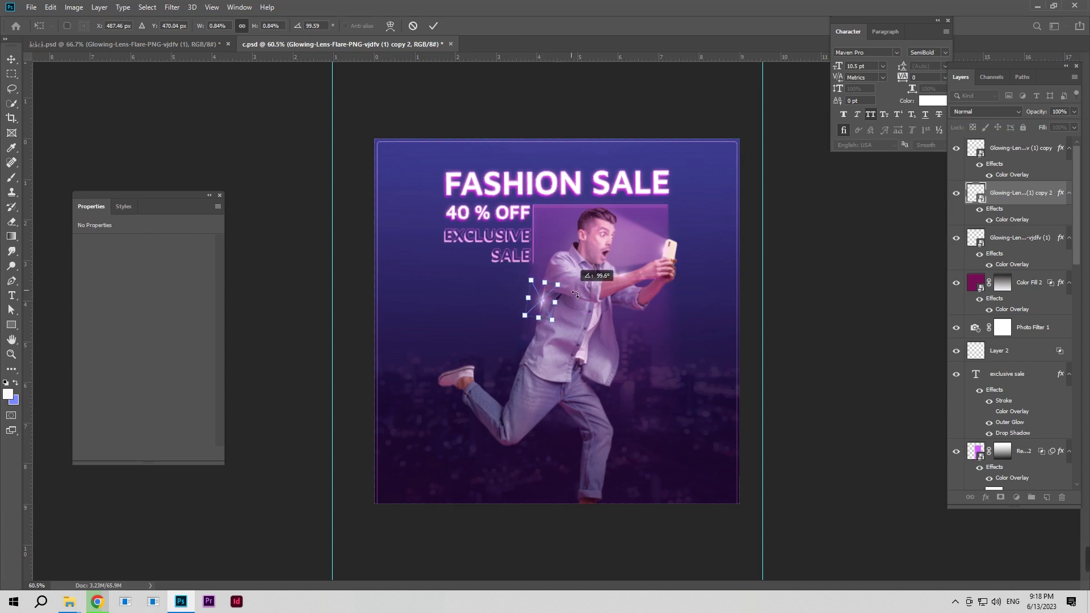
click(433, 26)
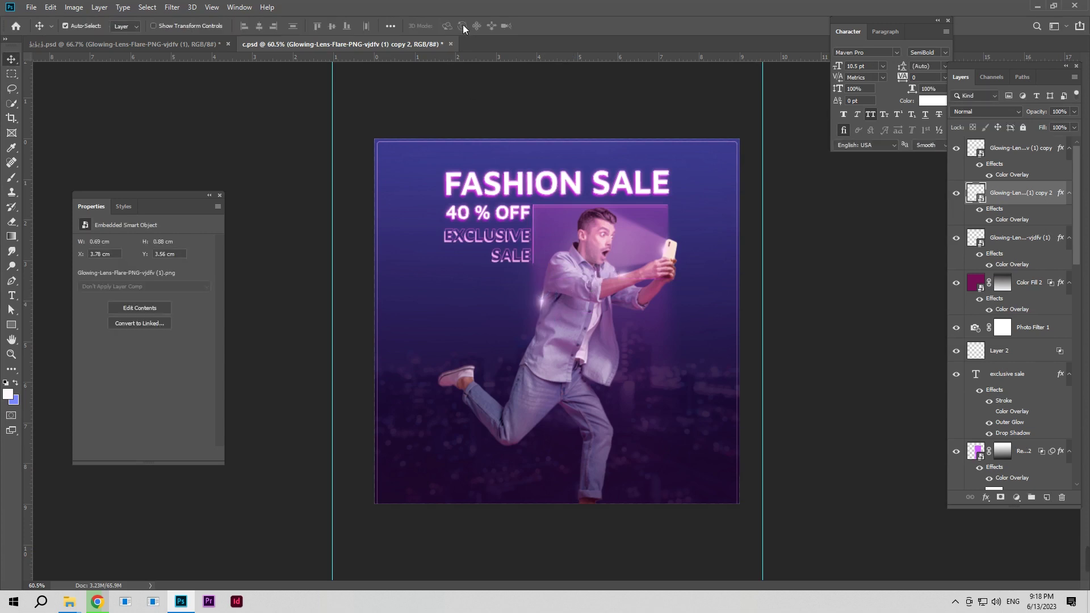
key(Right)
Add another rotated flare copy near the man's waist
drag(624, 278, 679, 362)
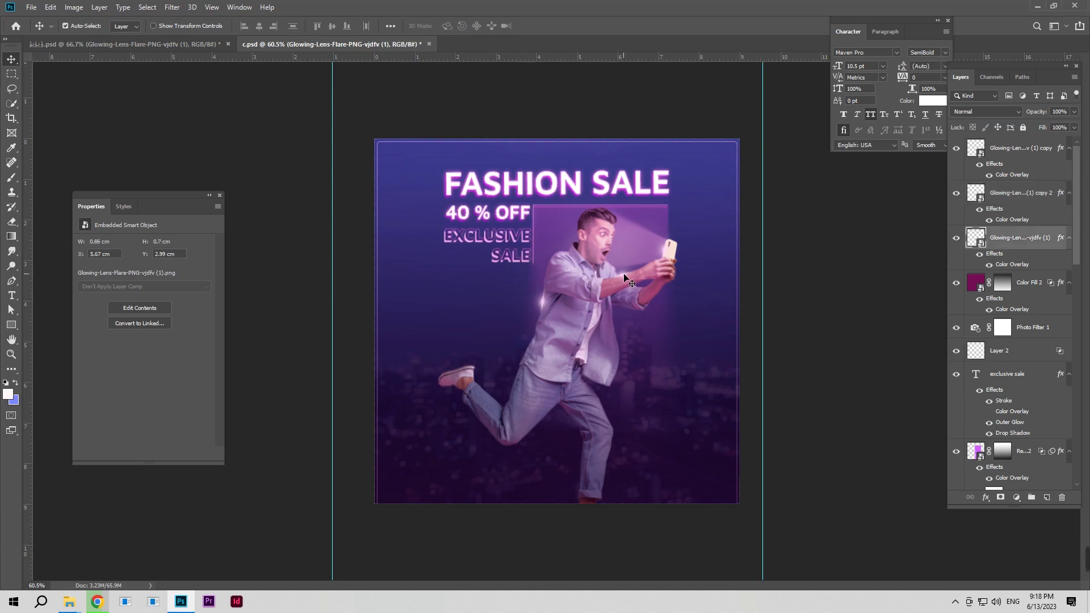
key(ctrl+t)
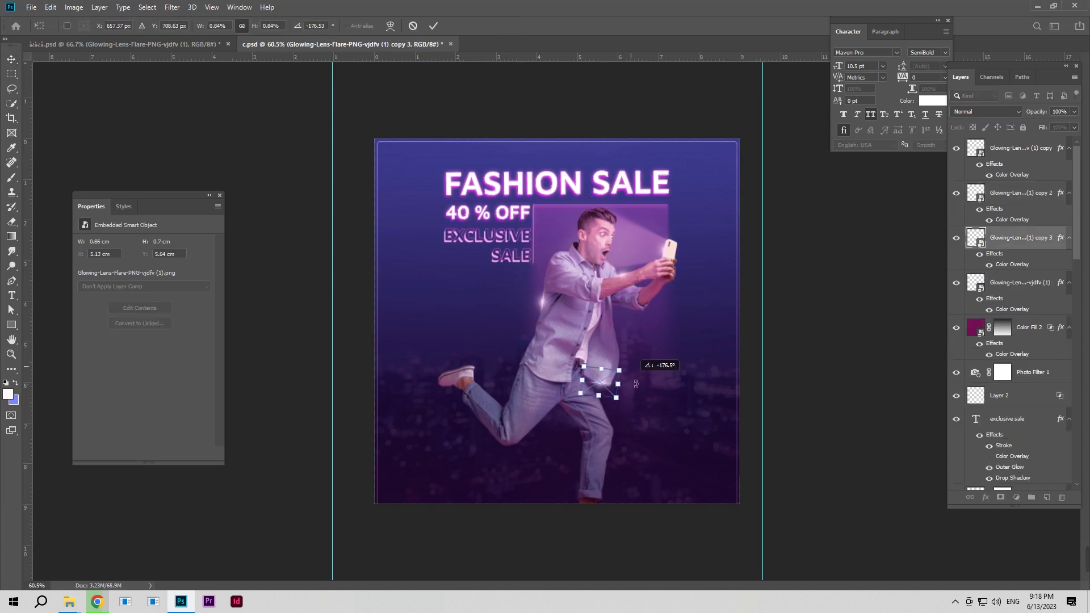
drag(633, 392, 634, 394)
click(435, 25)
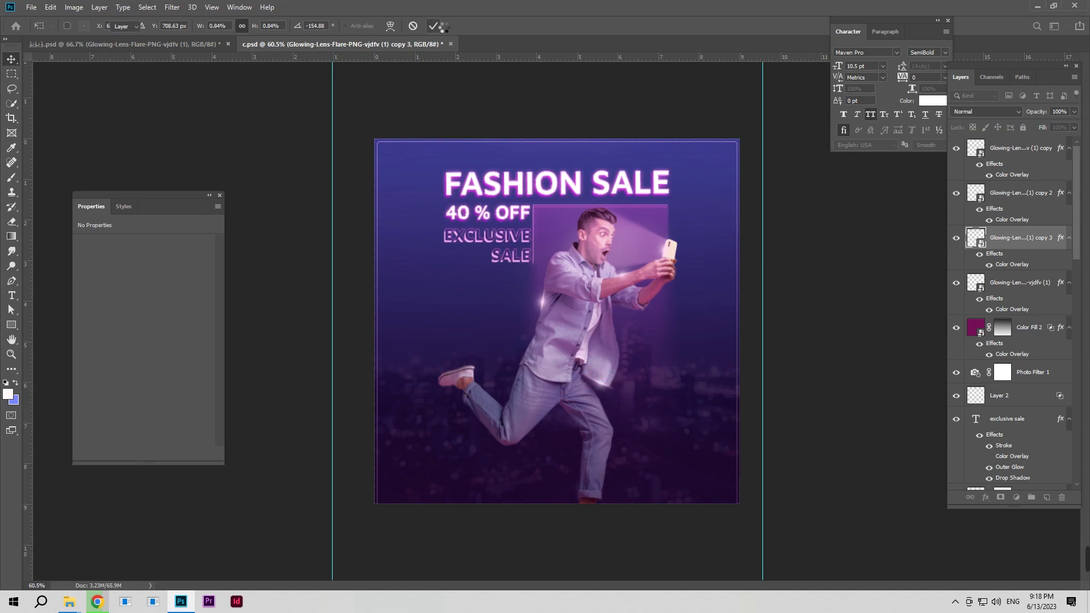
key(Up)
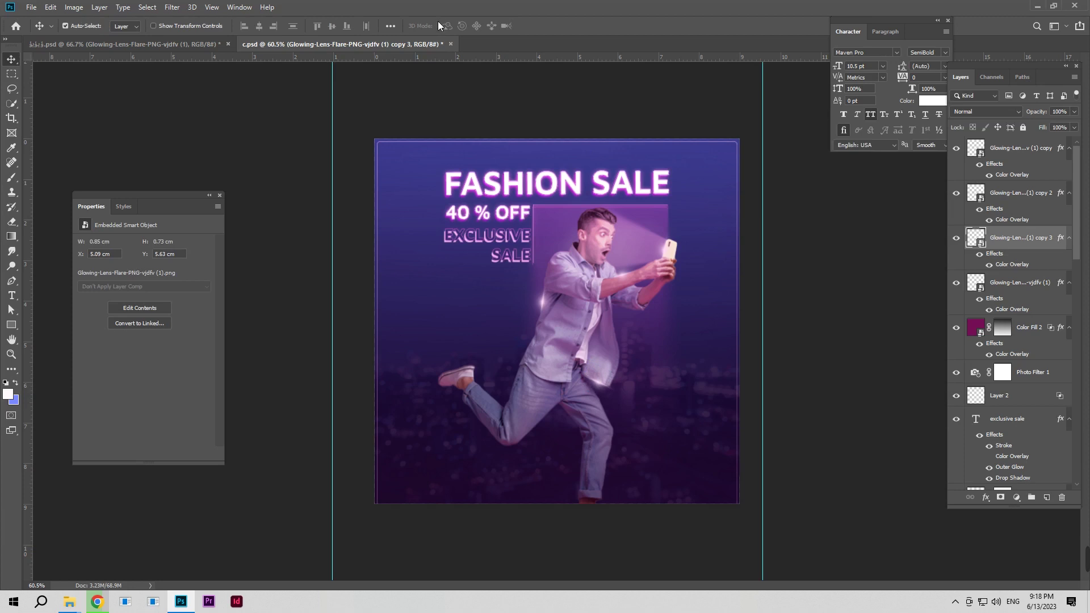
Duplicate the chest flare to the man's waist and rotate it to a new angle
click(543, 306)
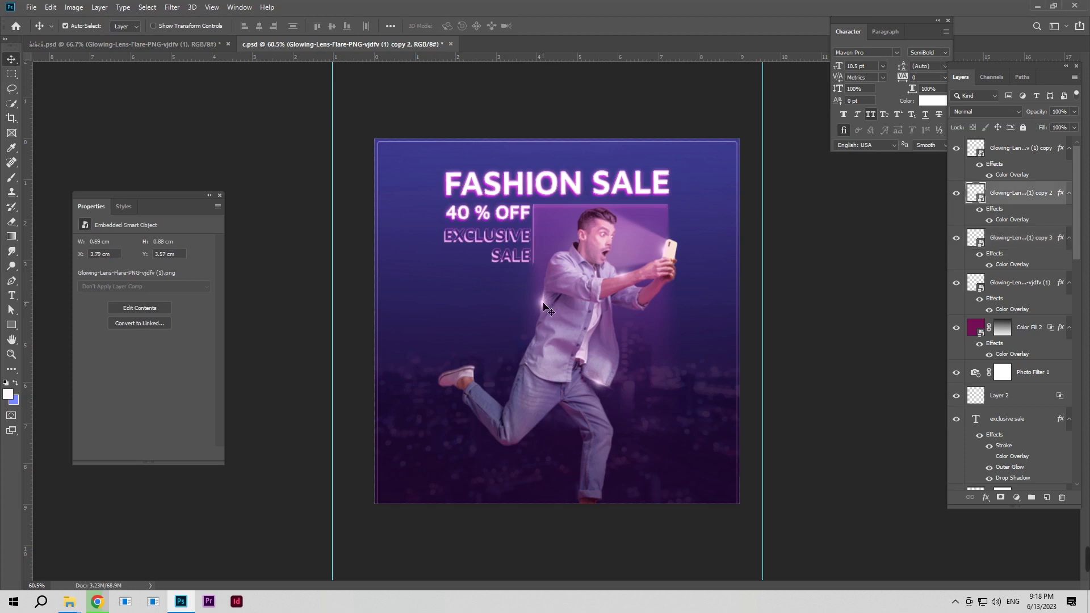
mouse_move(545, 307)
mouse_down()
mouse_move(619, 336)
mouse_move(652, 284)
mouse_up()
key(ctrl+t)
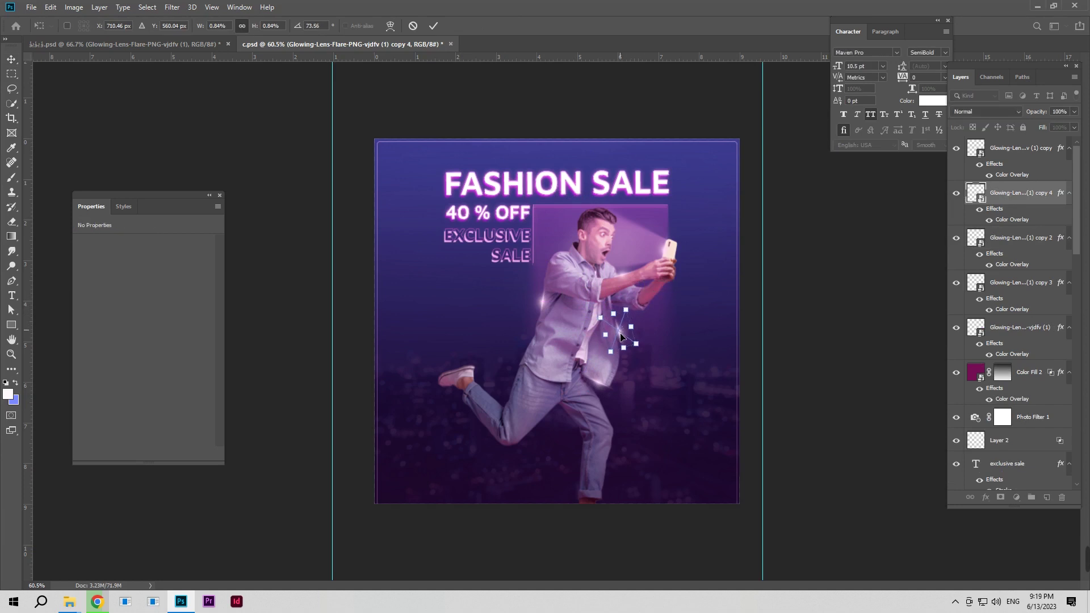
drag(624, 319, 624, 329)
click(433, 25)
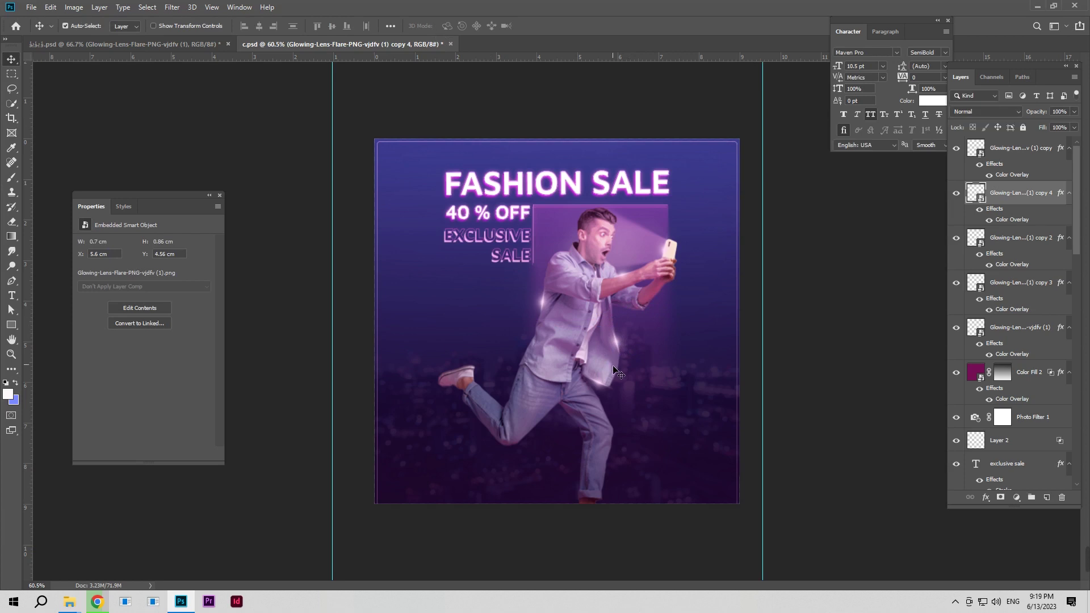
Hide the copy 3 flare, nudge copy 4, and move Color Fill 2 to the top
click(601, 385)
click(956, 282)
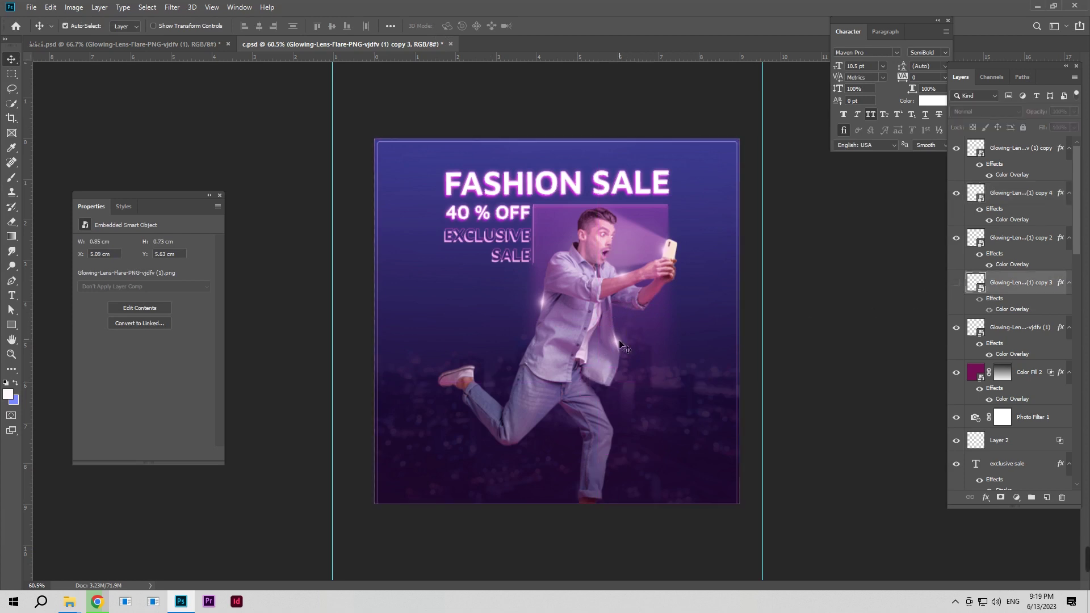
click(617, 342)
drag(616, 342, 618, 342)
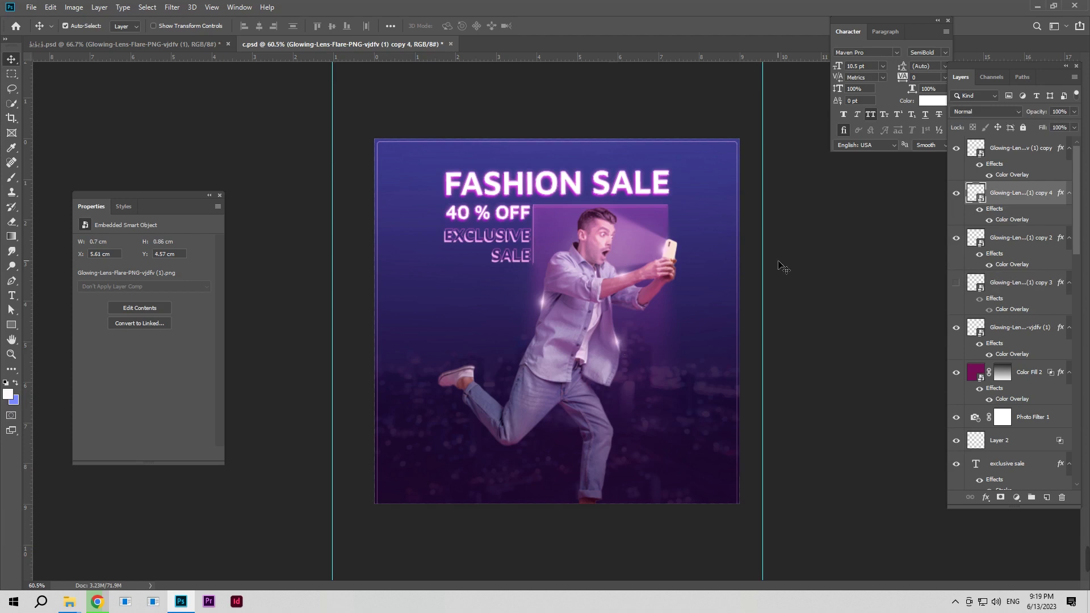
drag(1036, 375, 1016, 146)
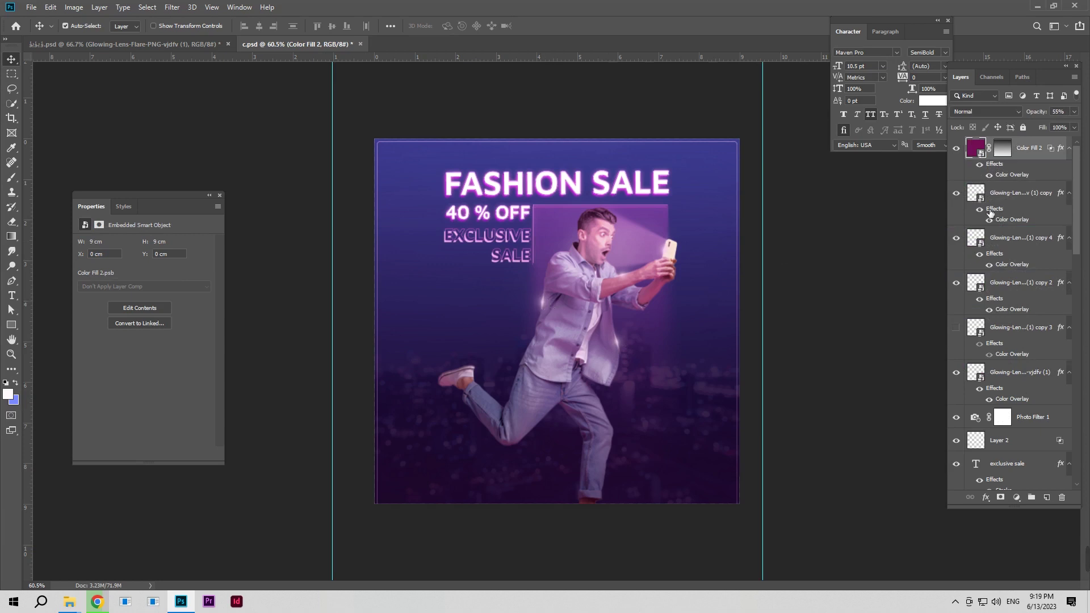
Try a flare copy on the man's head, delete it, then merge the selected poster layers
drag(1016, 193, 1017, 225)
key(ctrl+t)
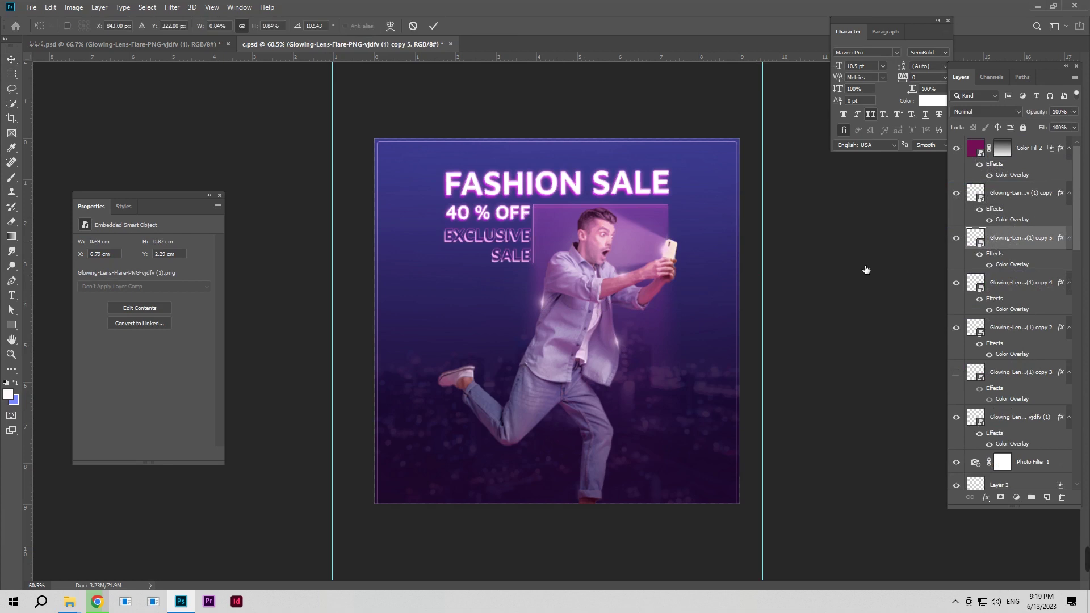
mouse_move(669, 247)
mouse_down()
mouse_move(580, 230)
mouse_move(585, 220)
mouse_up()
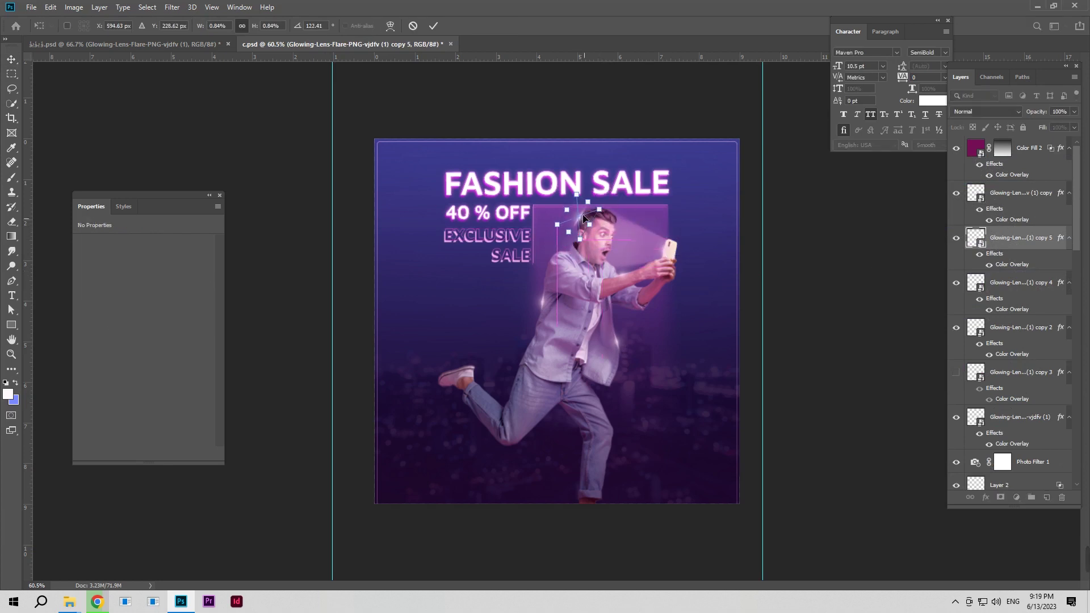
click(433, 26)
key(Up)
key(Up)
key(Delete)
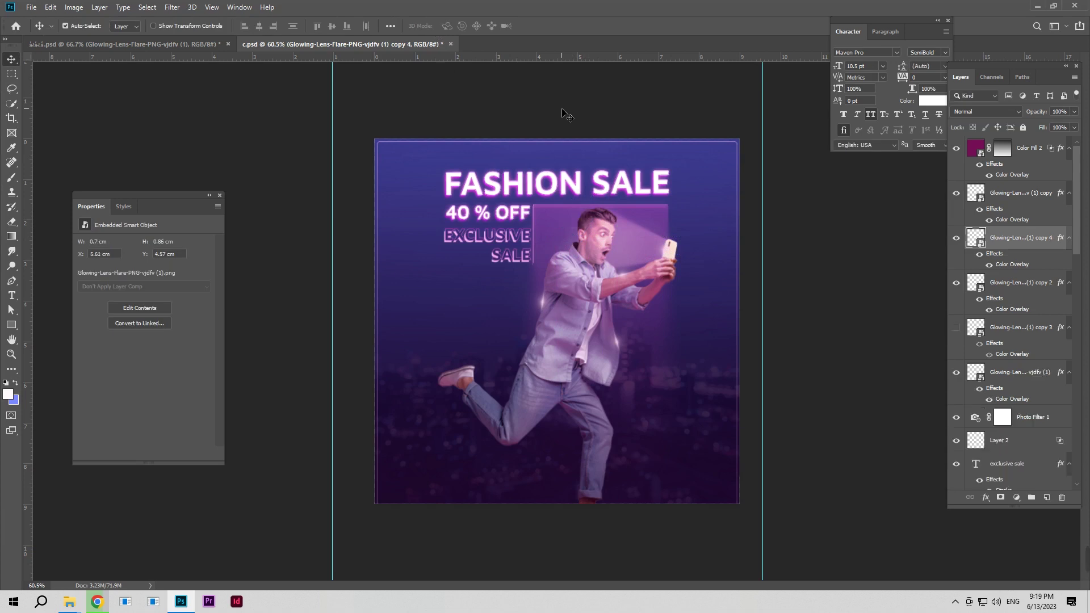
mouse_move(343, 111)
mouse_down()
mouse_move(748, 471)
mouse_move(754, 528)
mouse_up()
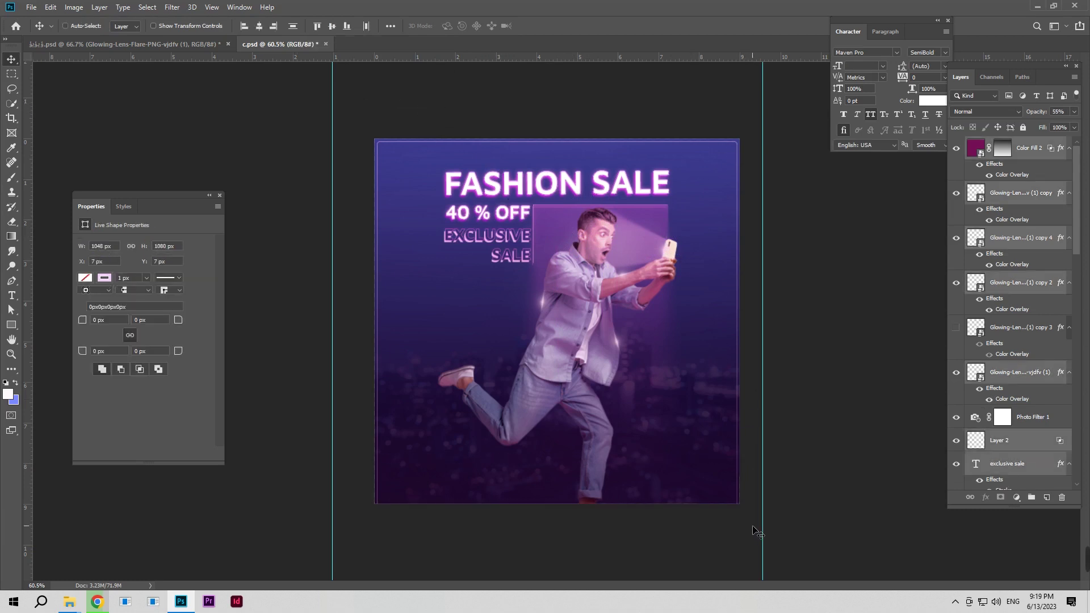
key(ctrl+e)
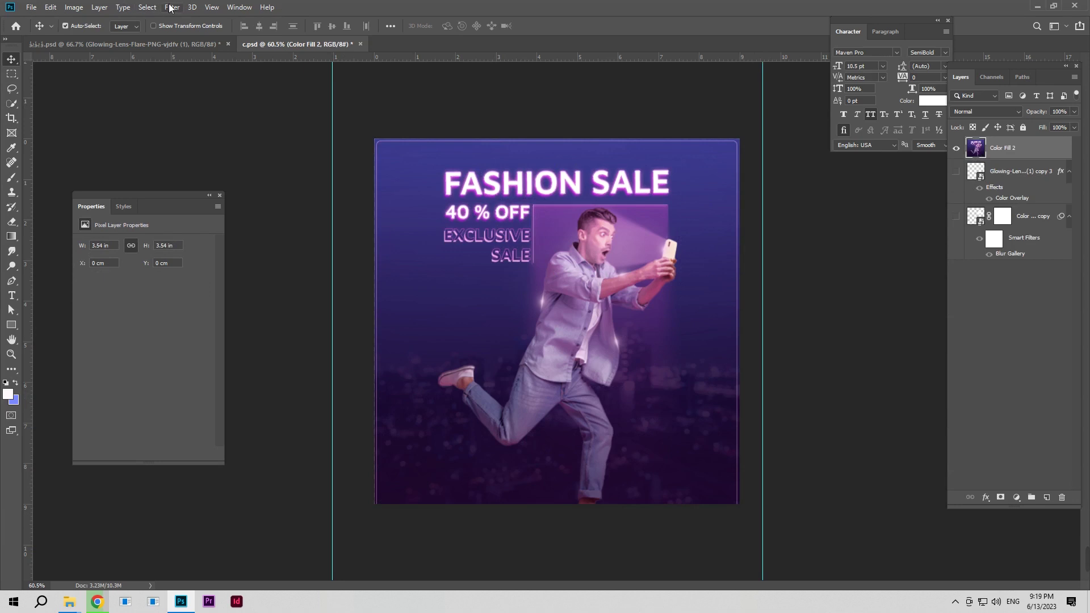
Apply a Camera Raw grade: temperature -6, tint +11, contrast +8, highlights +23, shadows -13, whites +15, texture +14
click(172, 7)
click(221, 82)
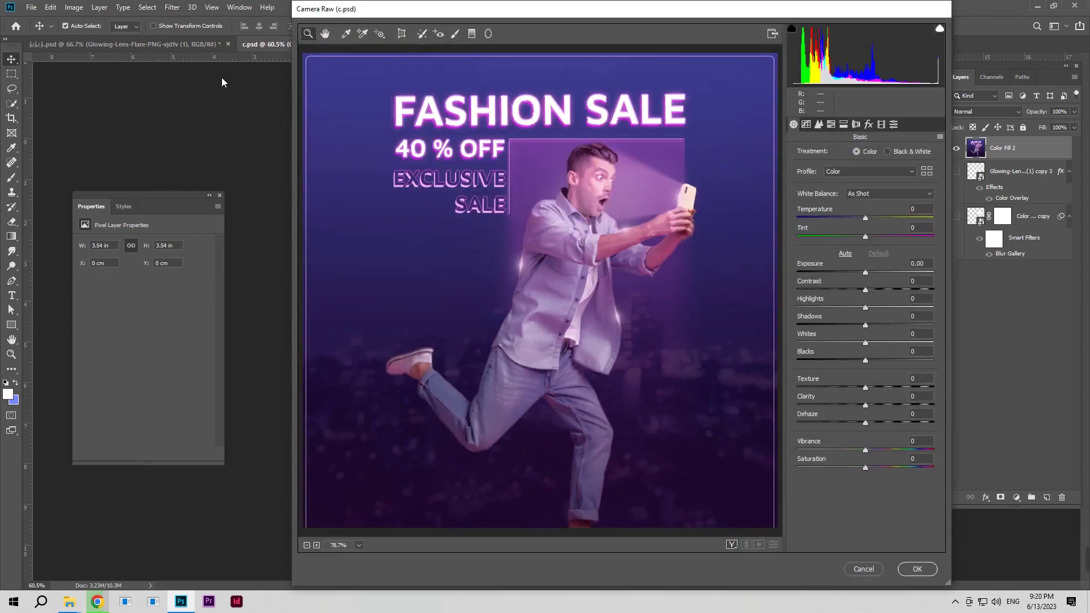
drag(865, 218, 860, 218)
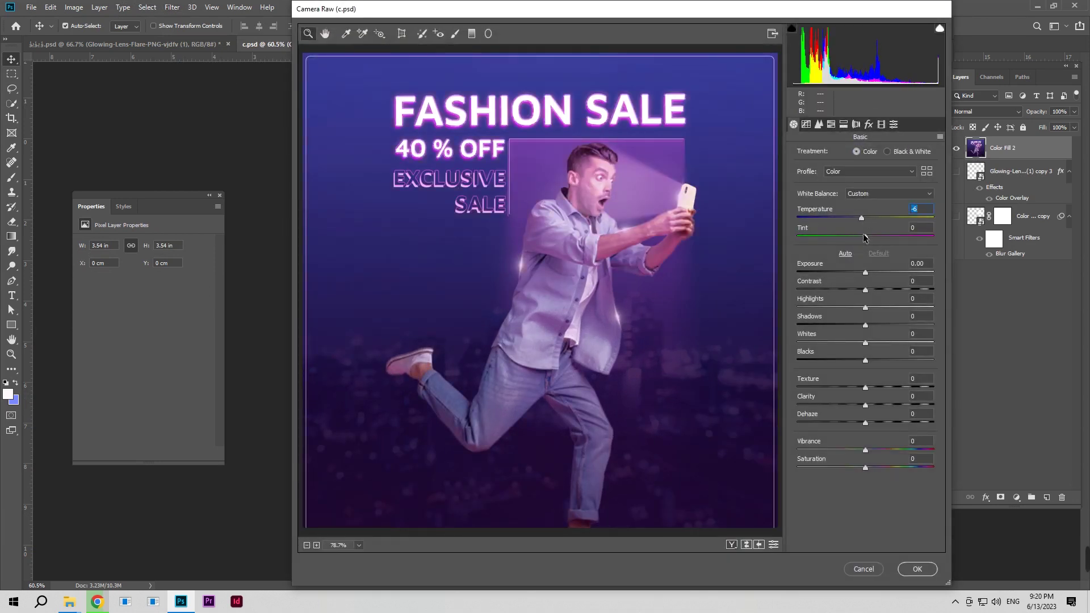
drag(865, 236, 873, 237)
mouse_move(866, 289)
mouse_down()
mouse_move(880, 307)
mouse_move(897, 307)
mouse_move(857, 325)
mouse_move(876, 342)
mouse_up()
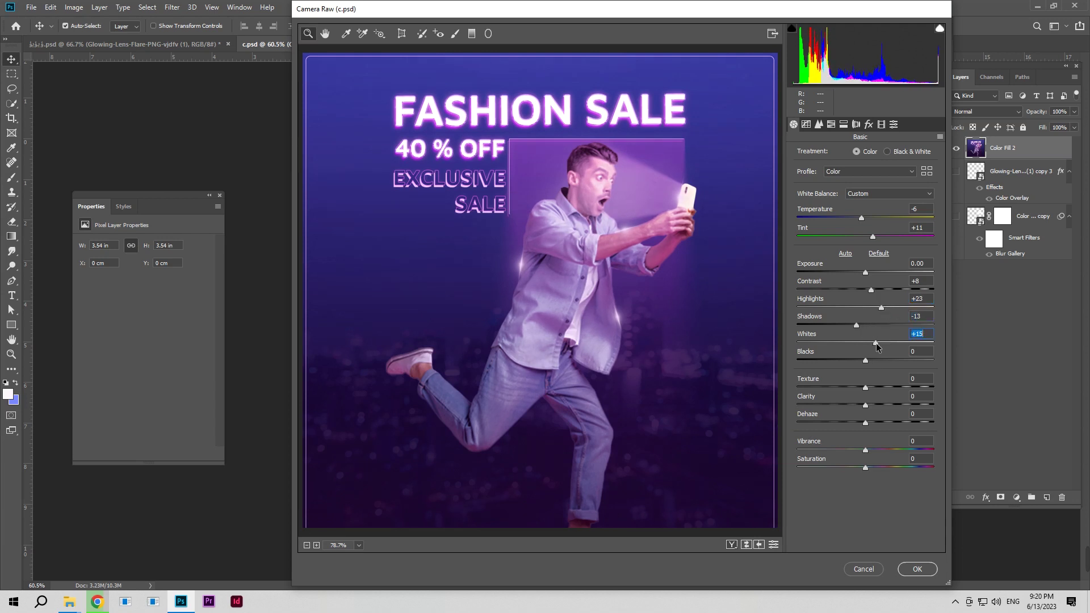
drag(865, 387, 877, 387)
click(910, 571)
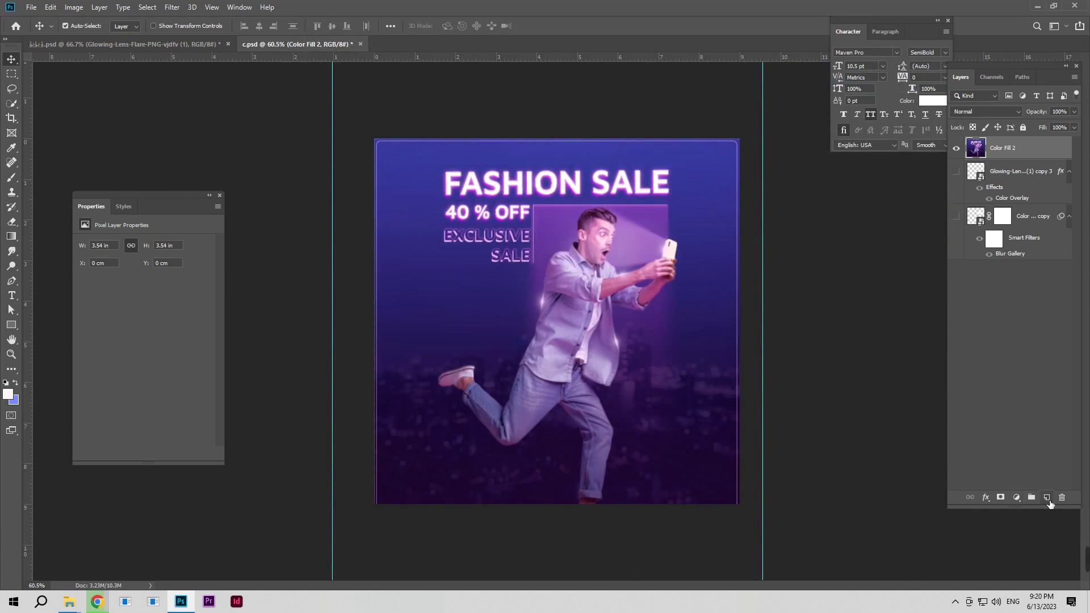
Add a pink Solid Color fill layer (Color Fill 3) and convert it to a Smart Object
click(1015, 497)
click(1005, 297)
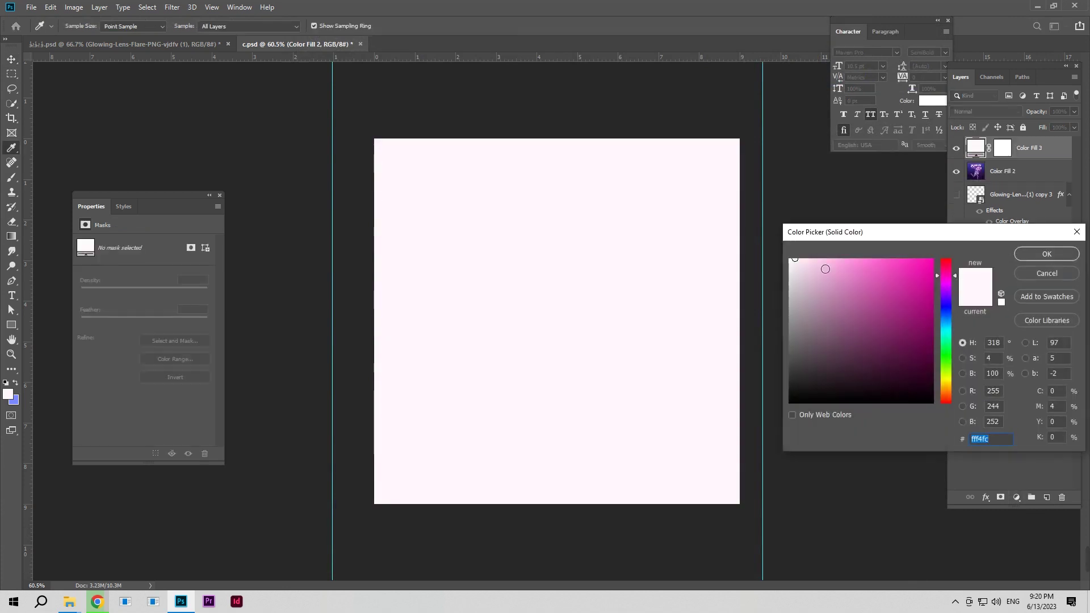
drag(824, 268, 832, 258)
click(1050, 254)
right_click(1054, 157)
click(970, 254)
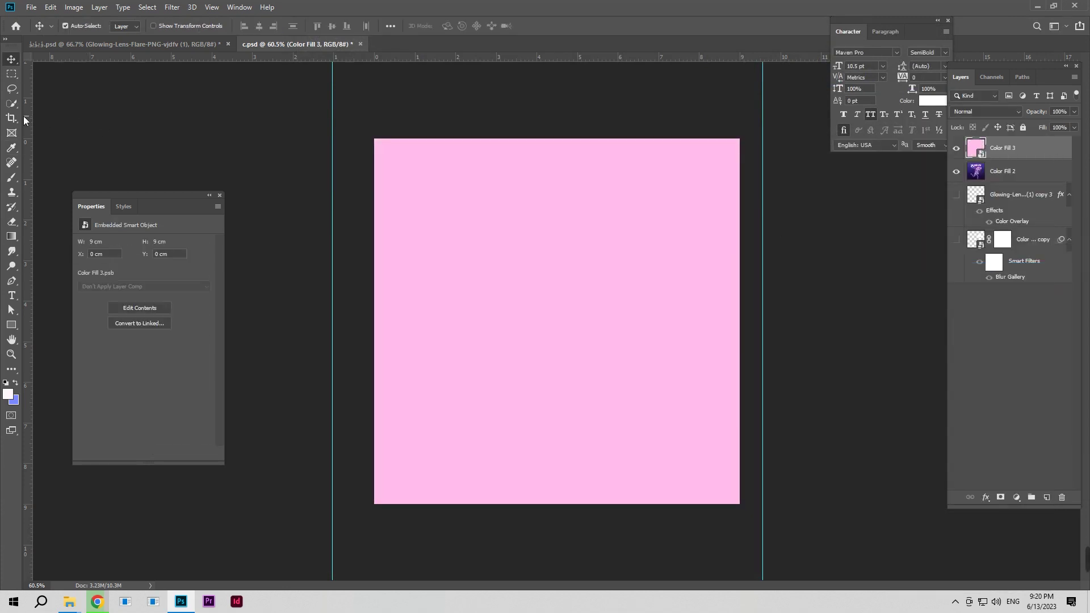
Mask Color Fill 3 with a vertical gradient fading downward and set its opacity to 1%
click(12, 236)
click(1000, 497)
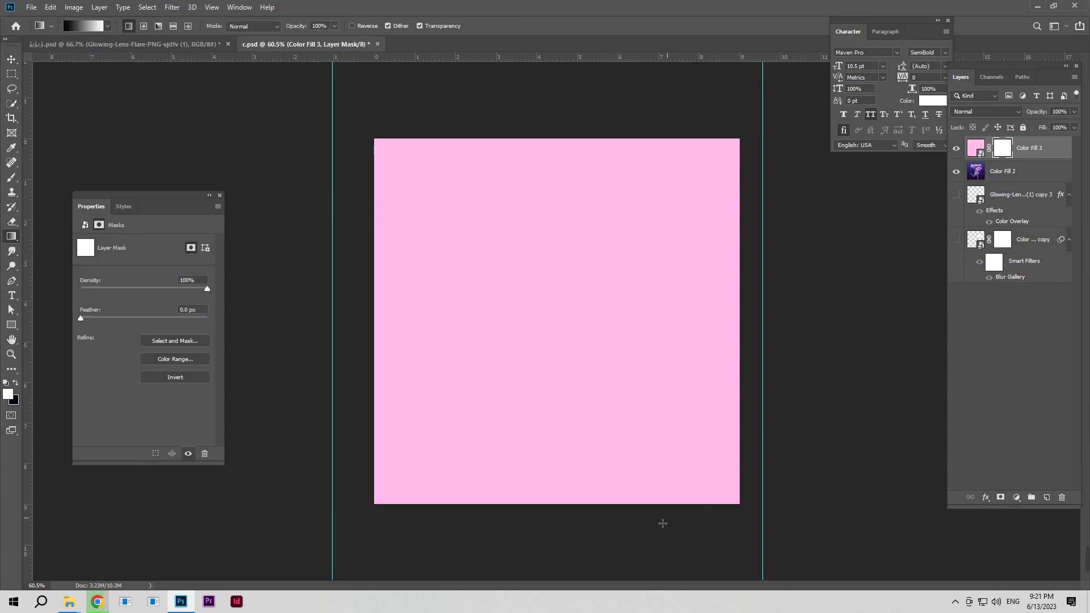
drag(553, 524, 567, 90)
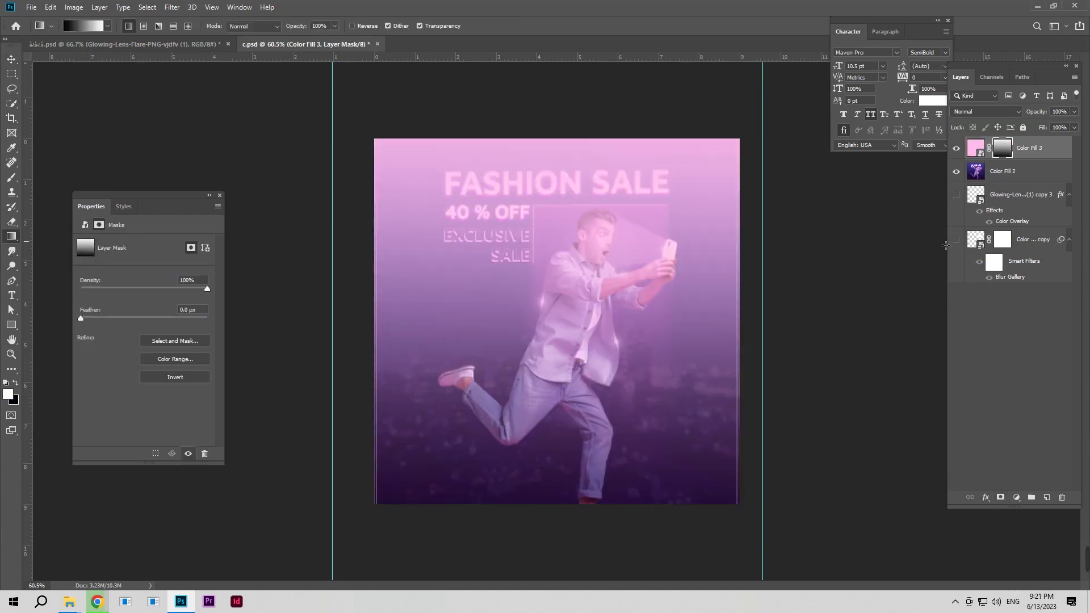
drag(1043, 114, 993, 116)
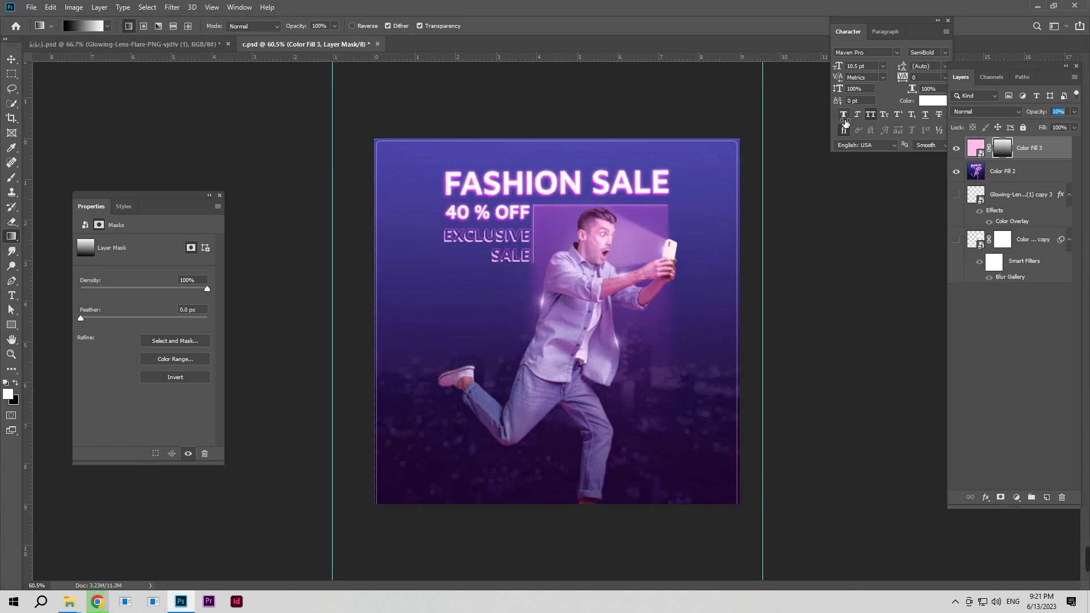
drag(844, 121, 820, 123)
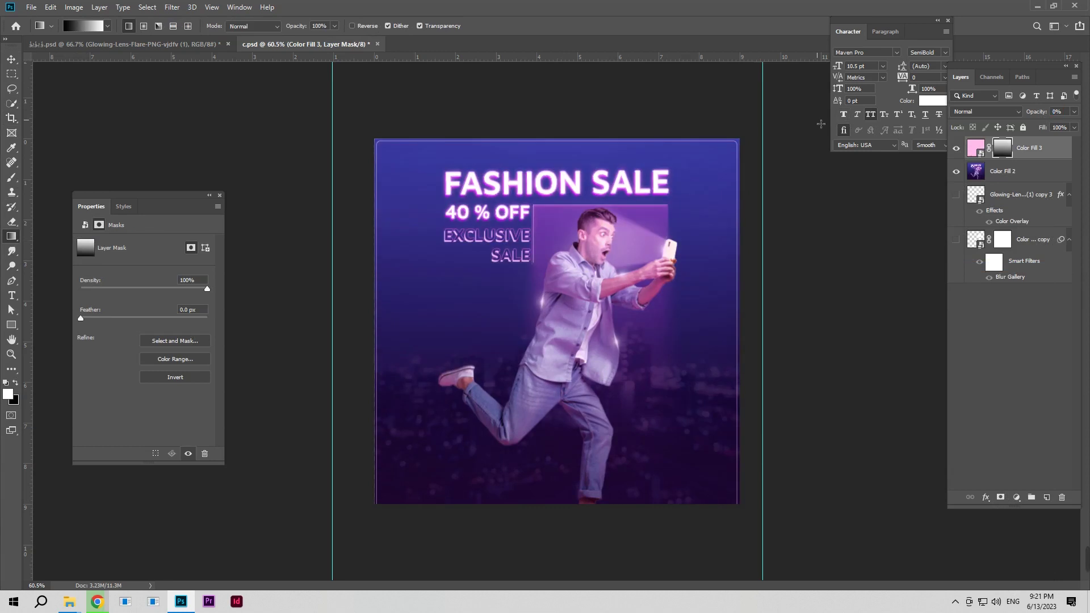
drag(1038, 114, 1042, 115)
click(12, 59)
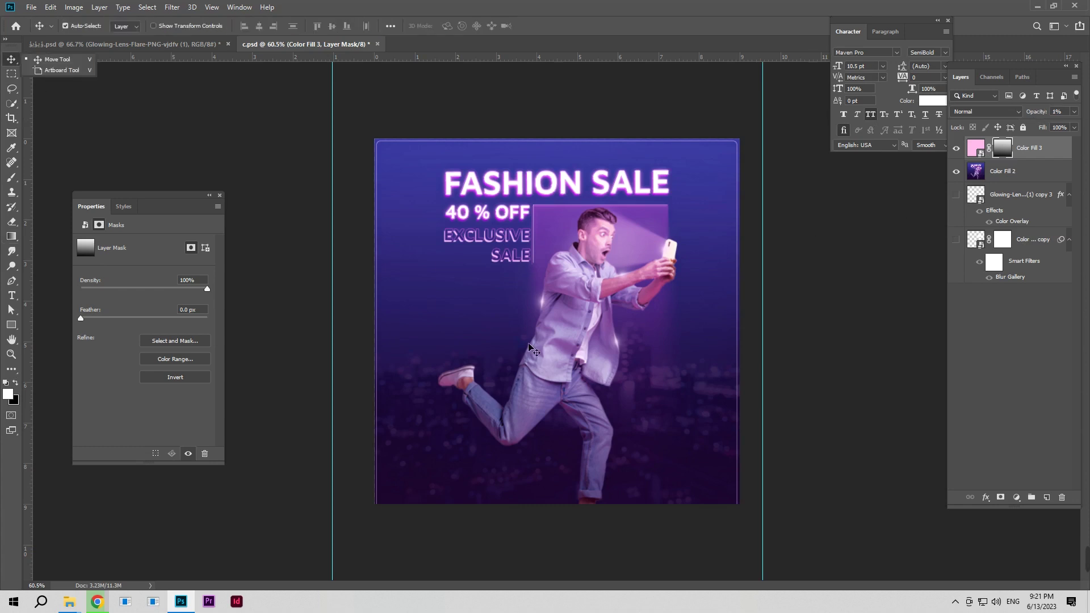